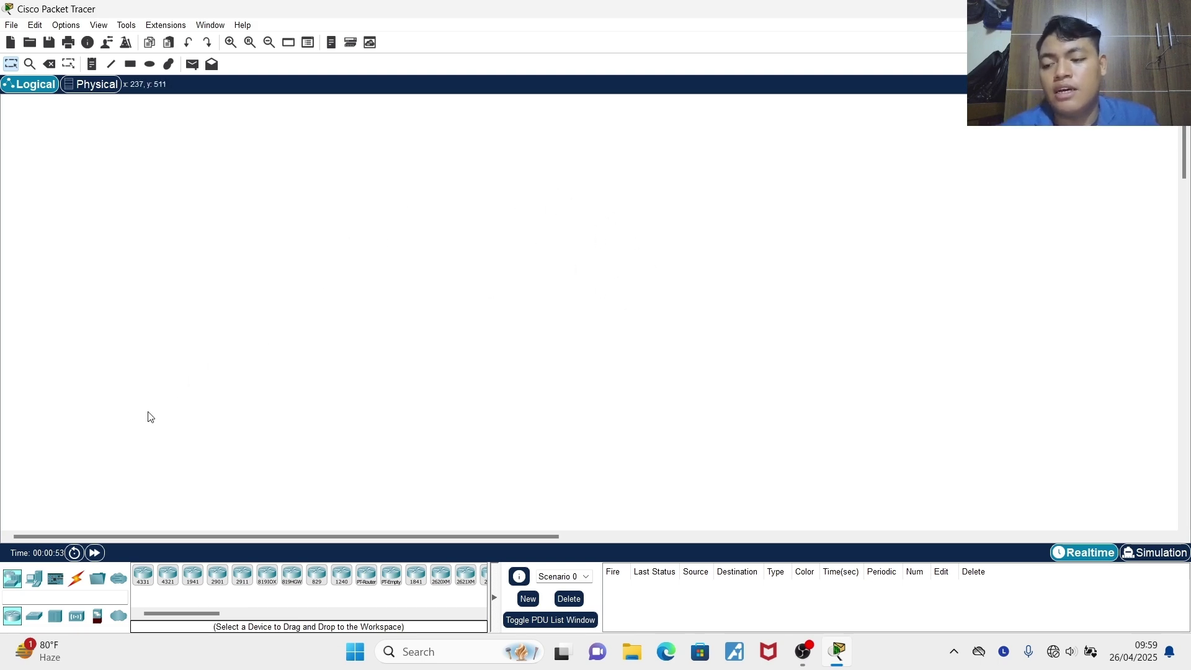
# Place a 2950-24 switch in the workspace and rename it Switch Center
pyautogui.click(33, 618)
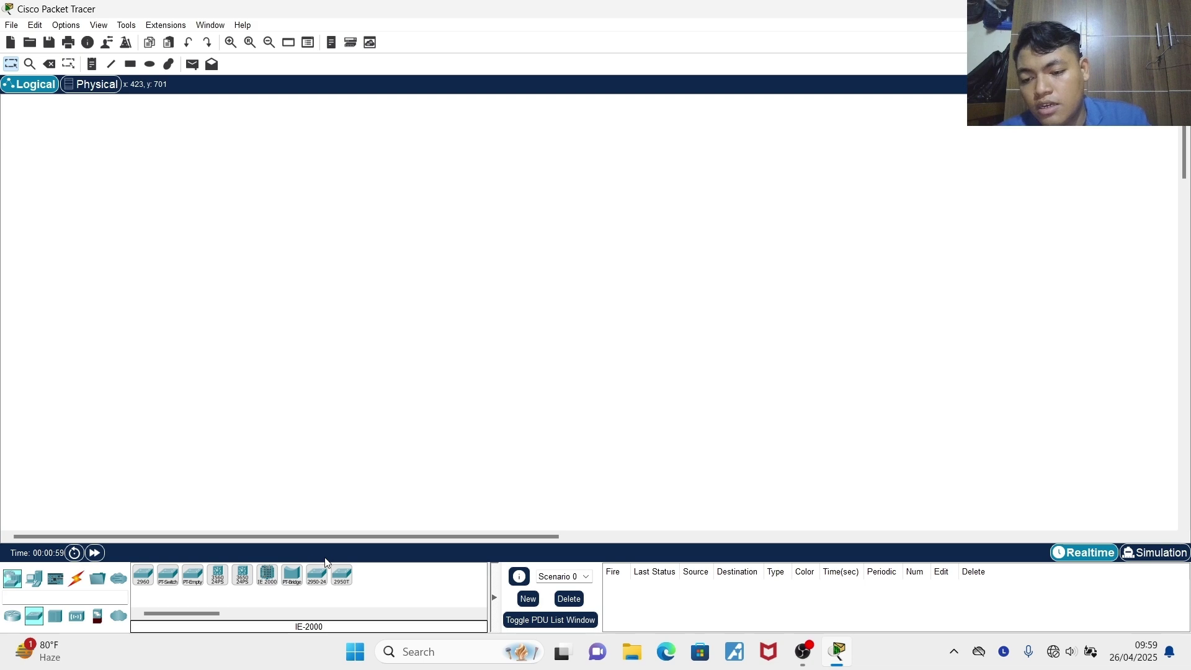
pyautogui.click(316, 579)
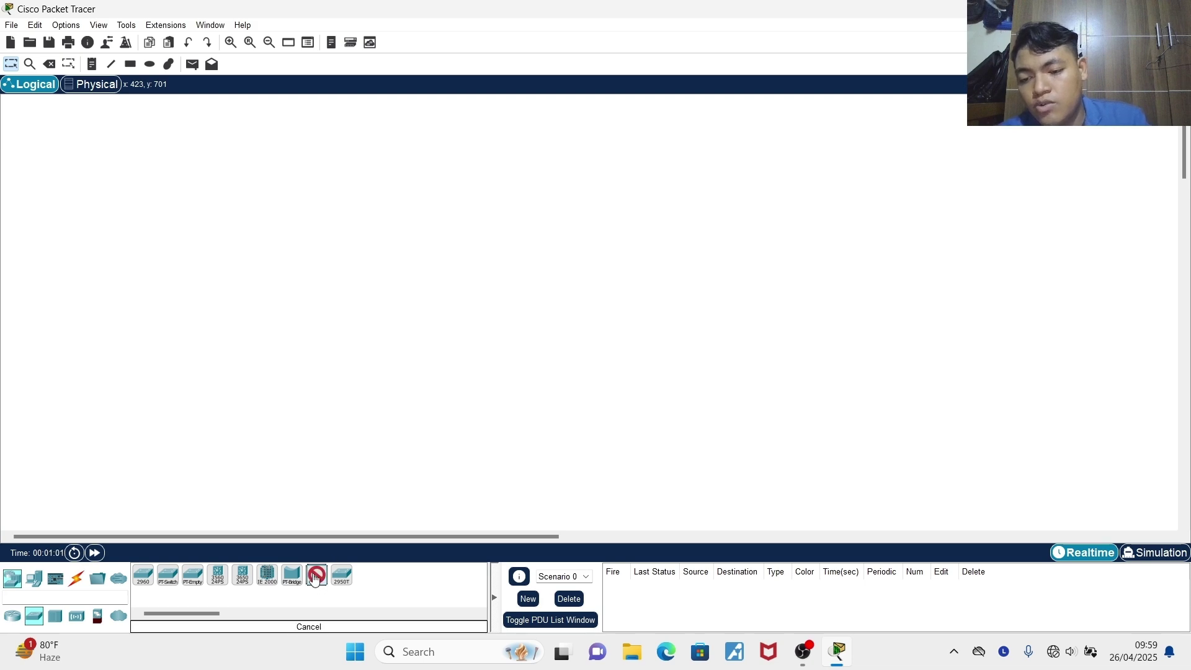
pyautogui.click(255, 276)
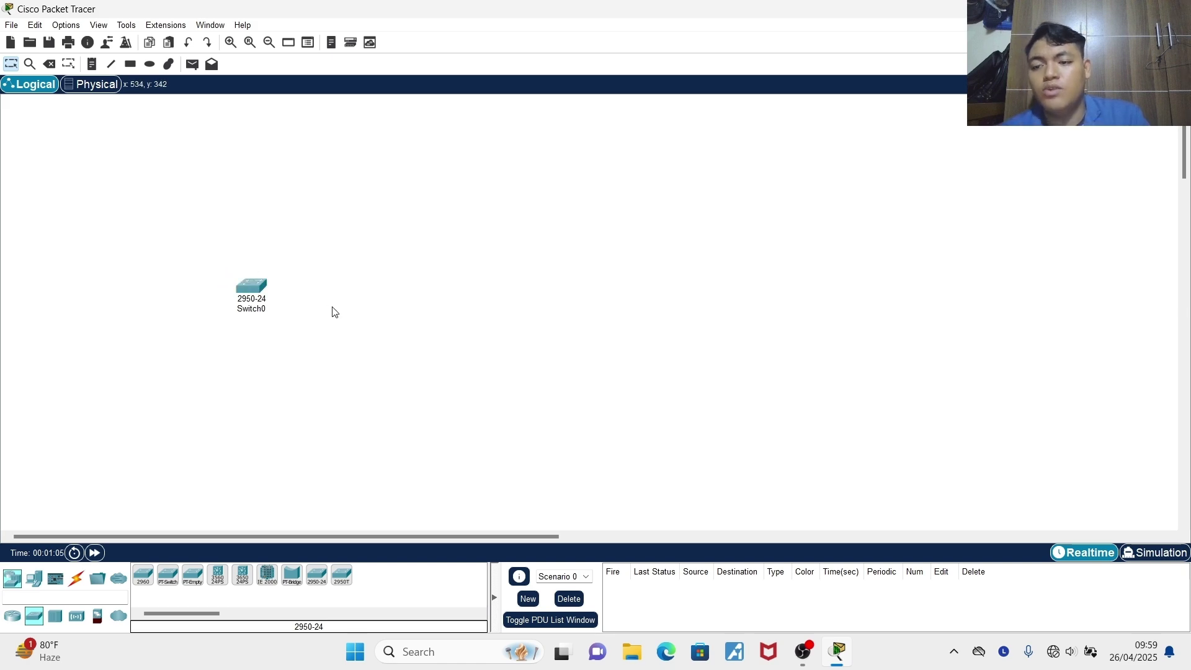
pyautogui.click(256, 309)
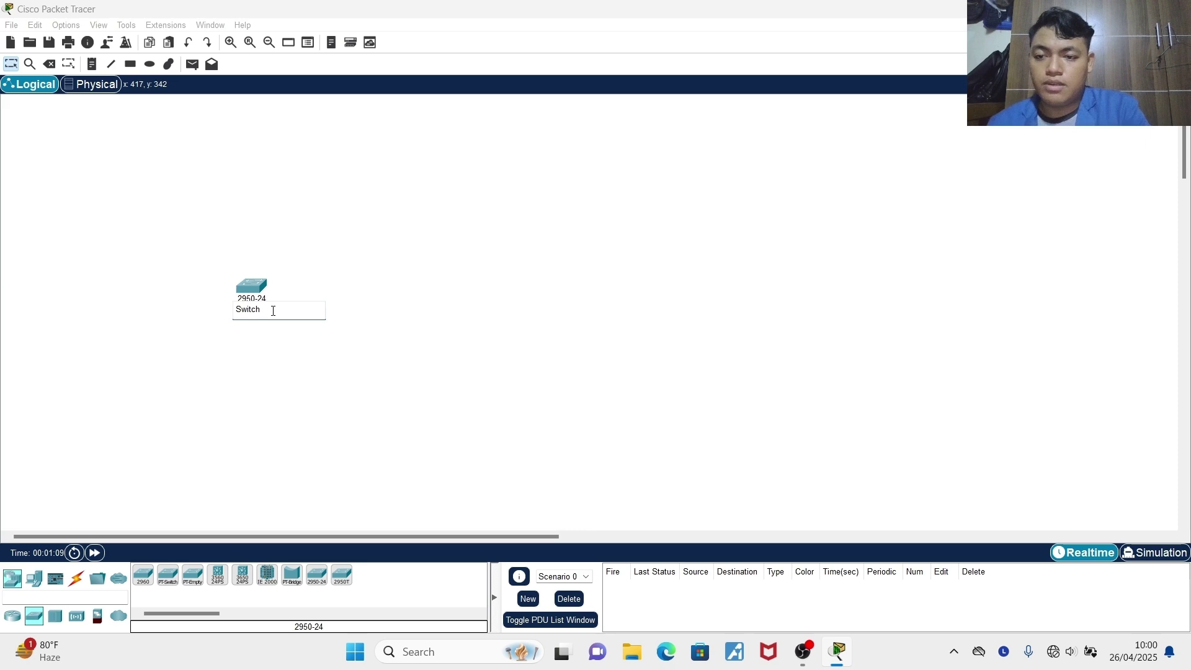
pyautogui.write('Center')
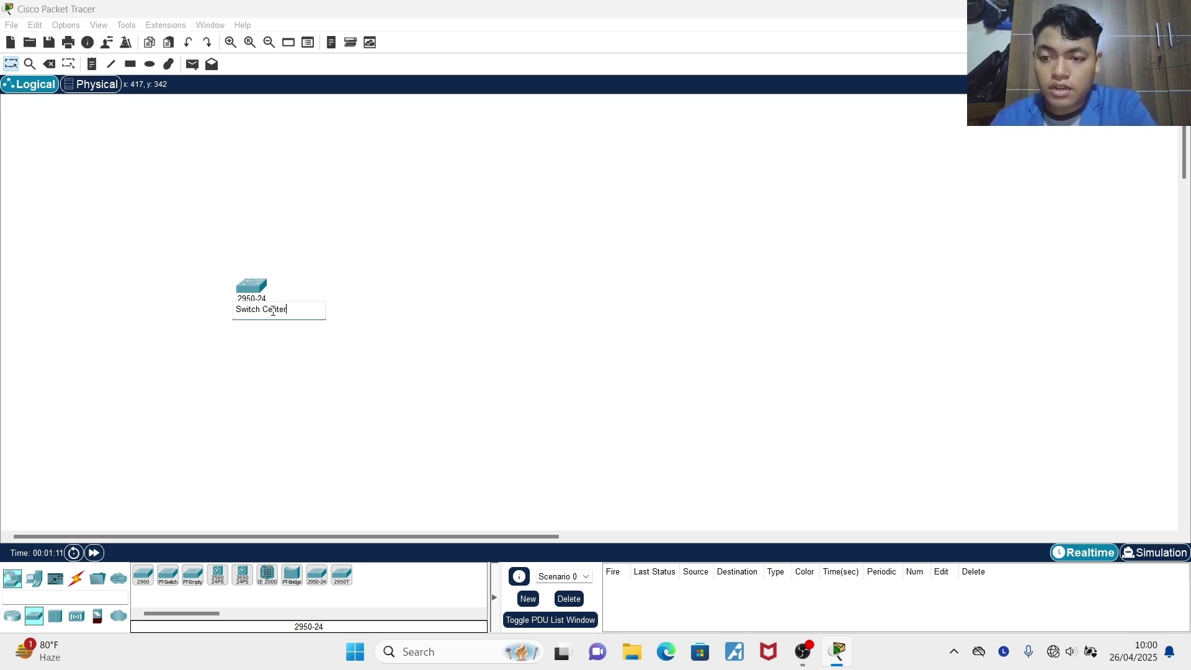
pyautogui.press('Return')
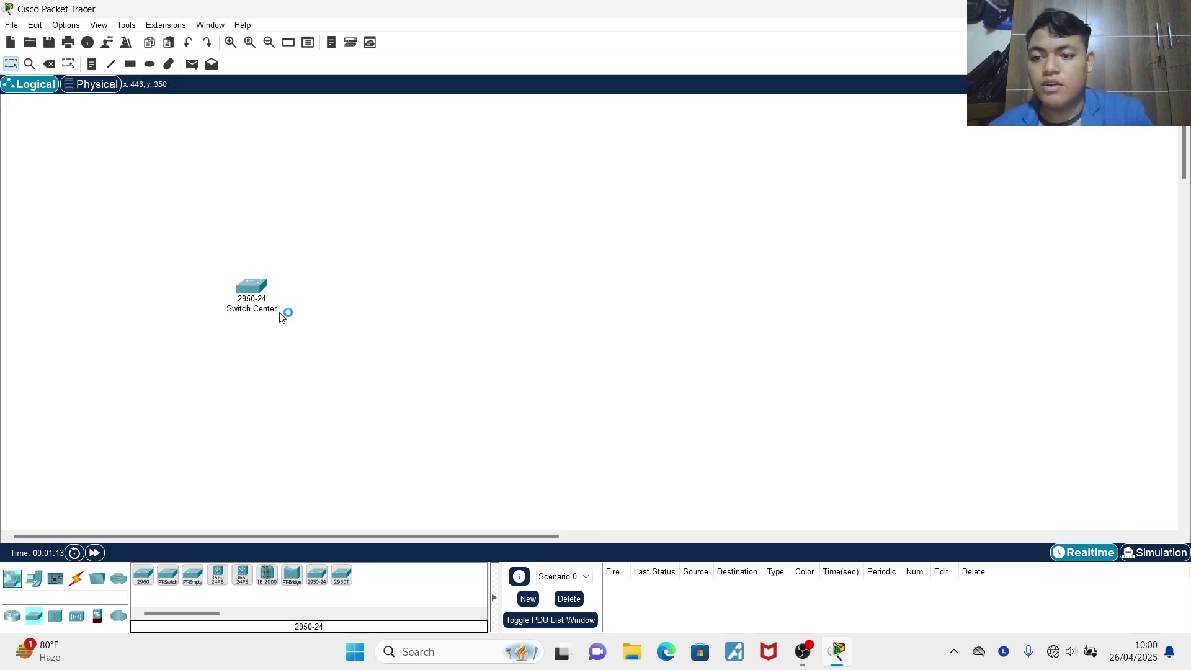
# Place four PCs around the switch, two above it and two below it
pyautogui.click(36, 583)
pyautogui.click(143, 575)
pyautogui.click(147, 186)
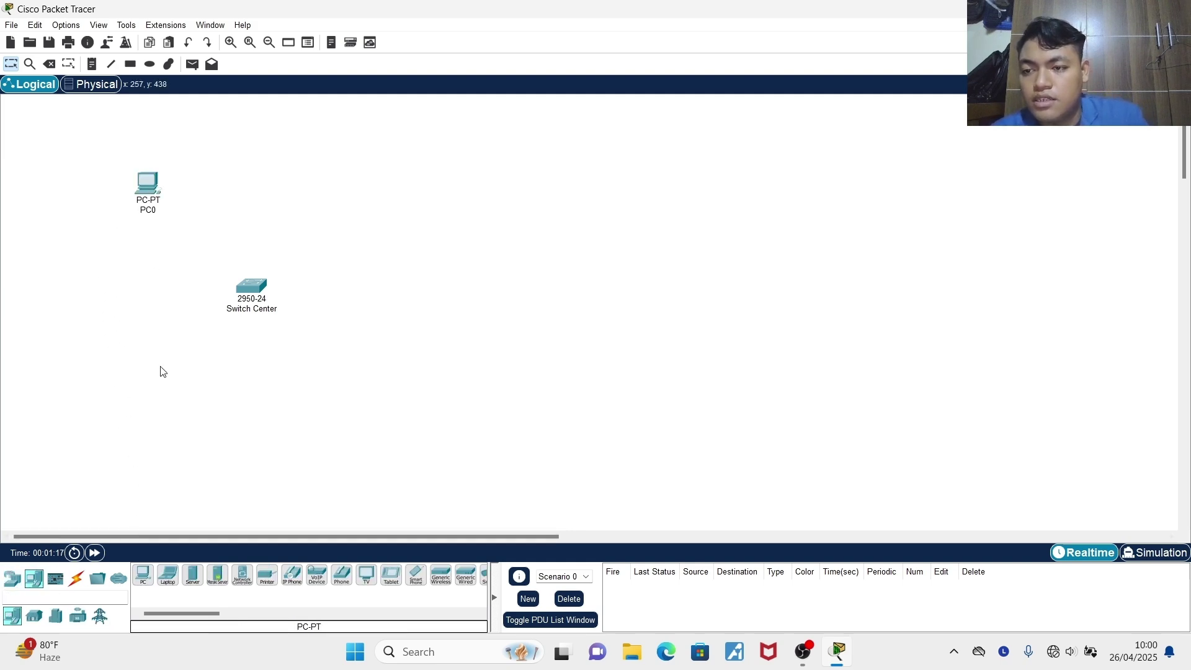
pyautogui.click(150, 574)
pyautogui.click(326, 179)
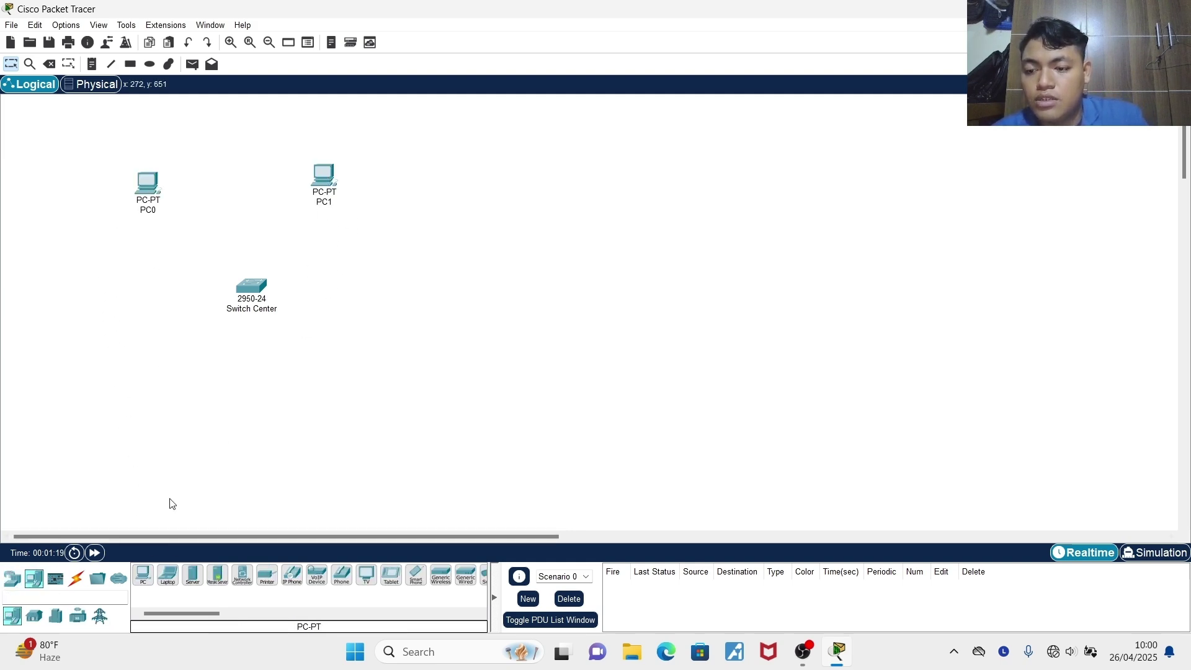
pyautogui.click(142, 574)
pyautogui.click(162, 394)
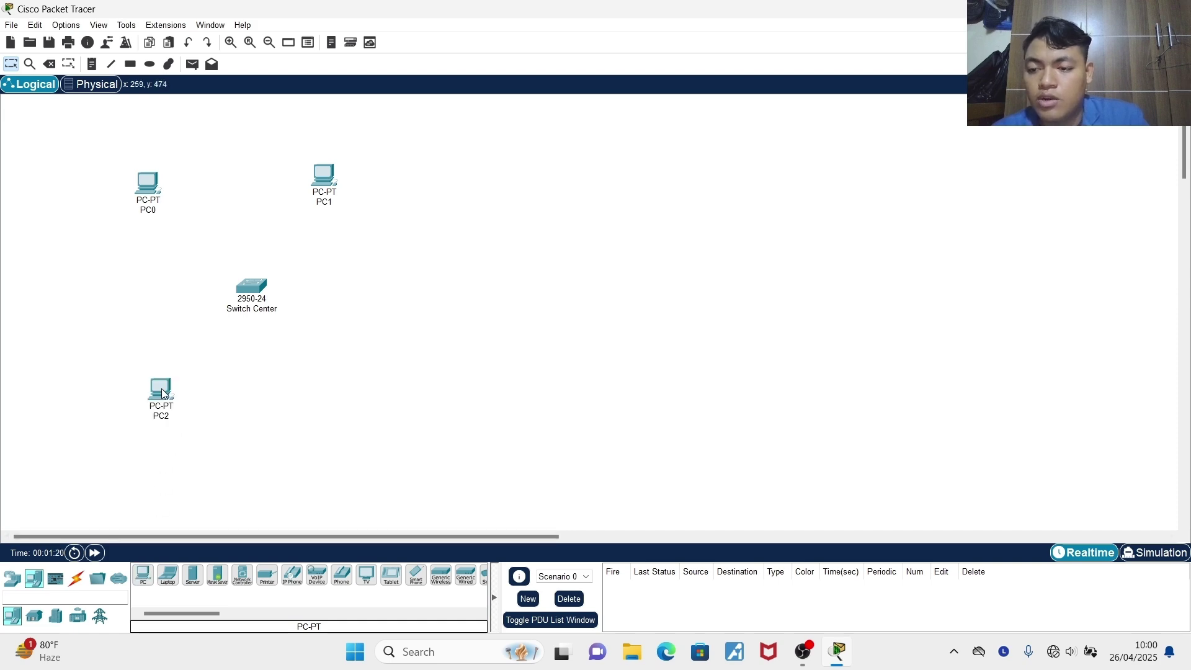
pyautogui.click(146, 575)
pyautogui.click(332, 391)
# Reposition PC0, PC1, PC3 and the switch to even out the star layout
pyautogui.moveTo(318, 182); pyautogui.dragTo(327, 209)
pyautogui.moveTo(157, 188); pyautogui.dragTo(168, 206)
pyautogui.click(258, 295)
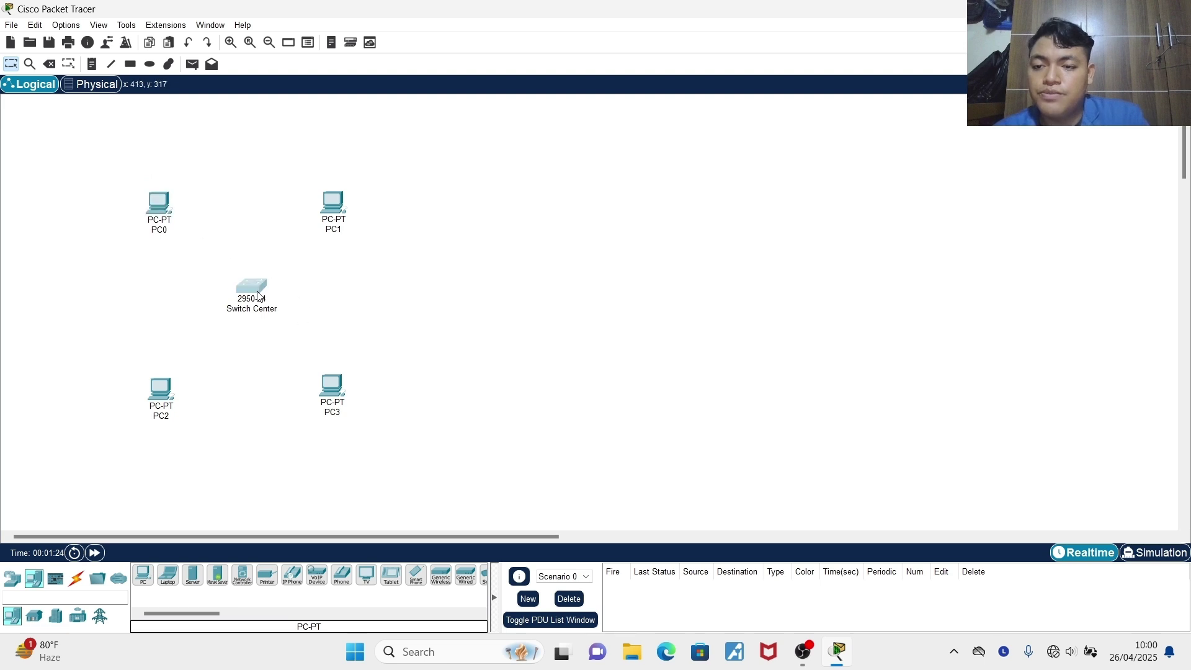
pyautogui.moveTo(258, 296); pyautogui.dragTo(251, 304)
pyautogui.moveTo(321, 206); pyautogui.dragTo(322, 208)
pyautogui.moveTo(329, 389); pyautogui.dragTo(329, 394)
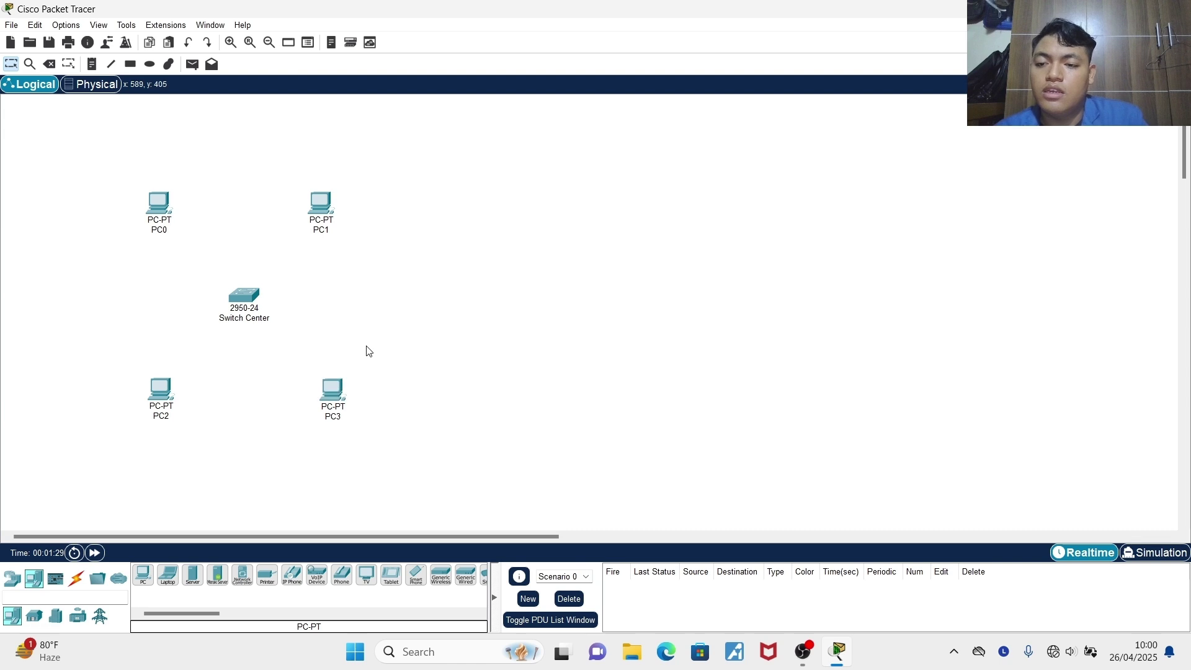
pyautogui.click(12, 578)
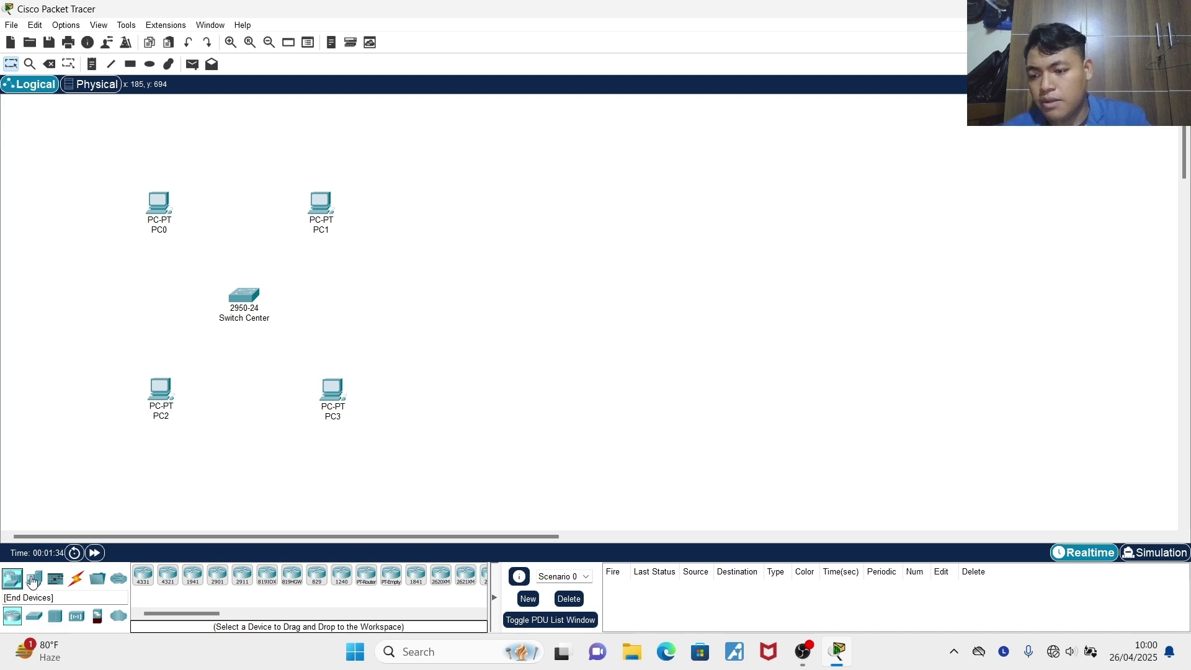
pyautogui.click(33, 580)
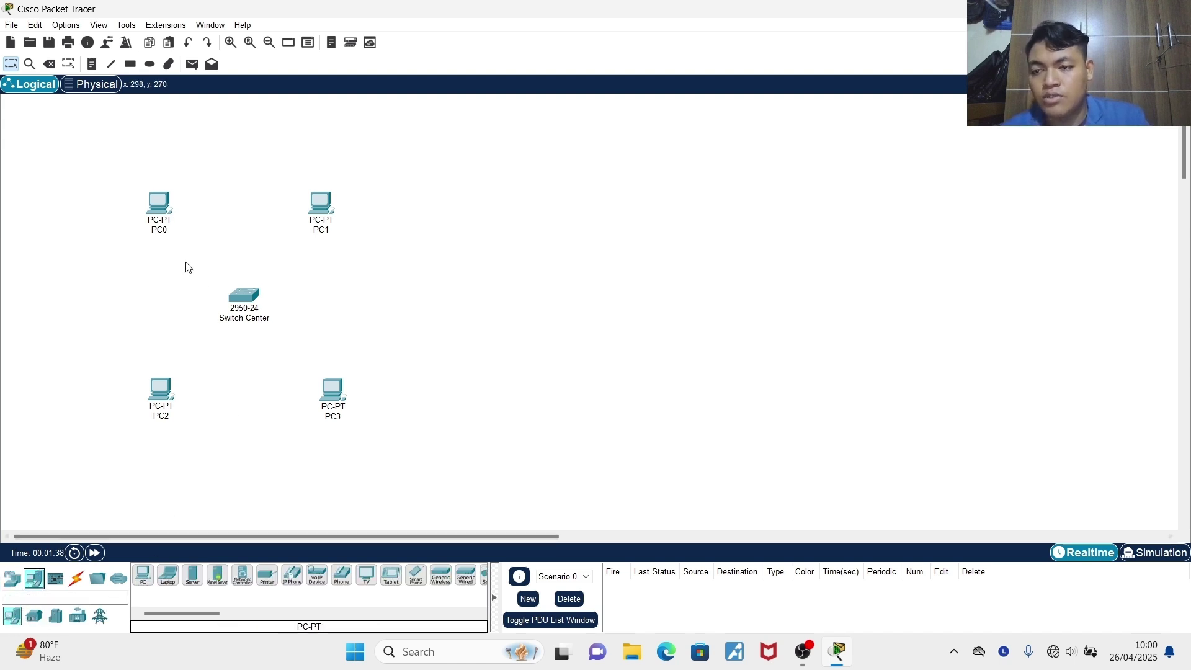
# Connect PC0's FastEthernet0 port to FastEthernet0/1 on Switch Center with a Copper Straight-Through cable
pyautogui.click(73, 588)
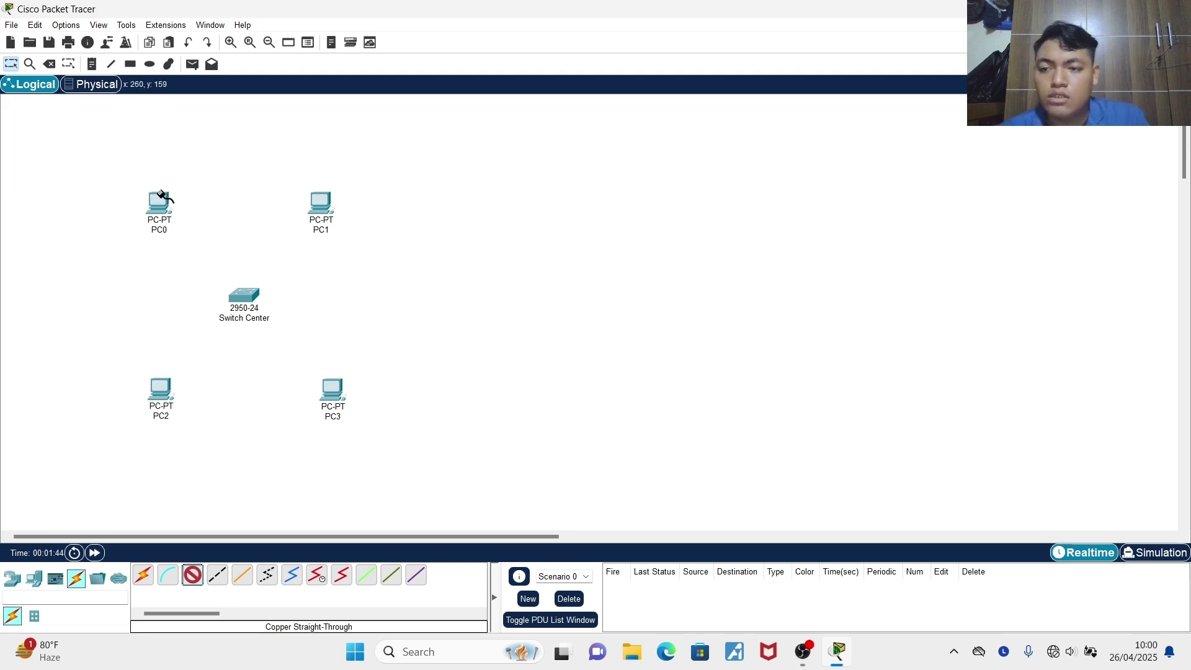
pyautogui.click(192, 575)
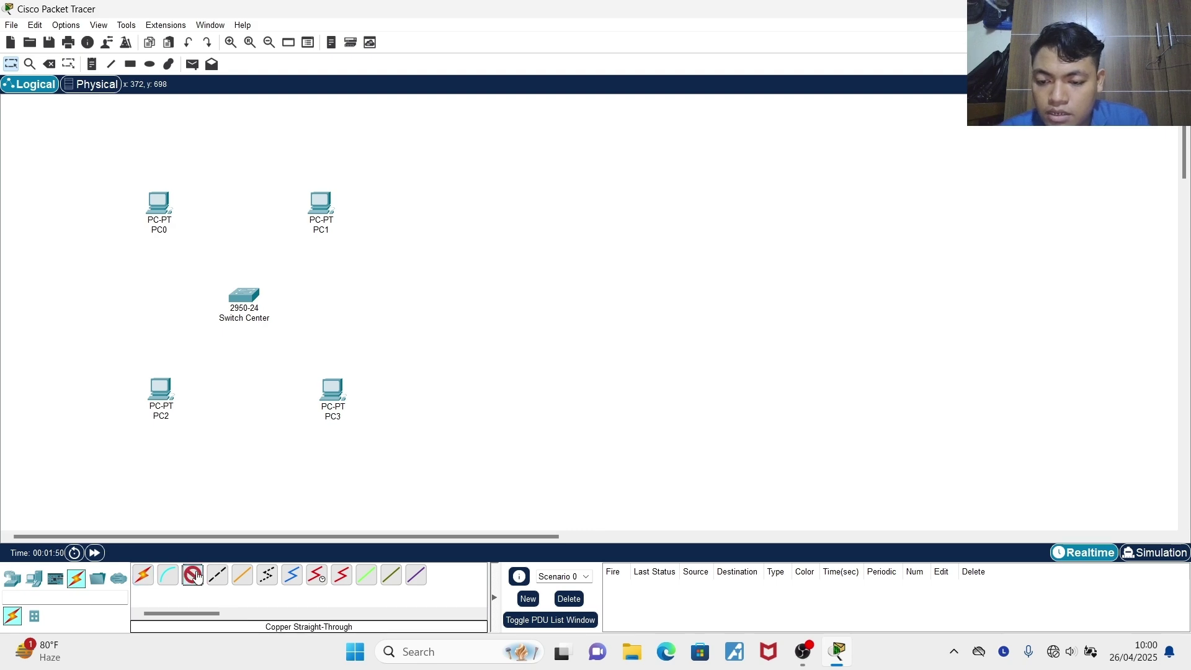
pyautogui.click(77, 582)
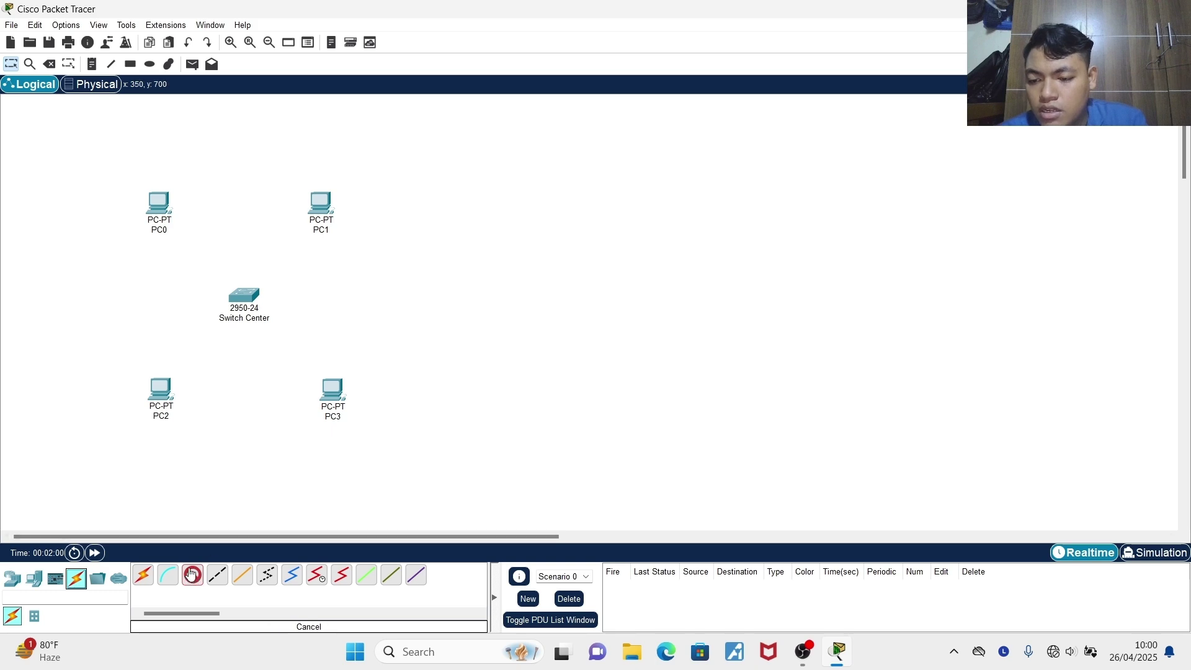
pyautogui.click(212, 577)
pyautogui.click(194, 575)
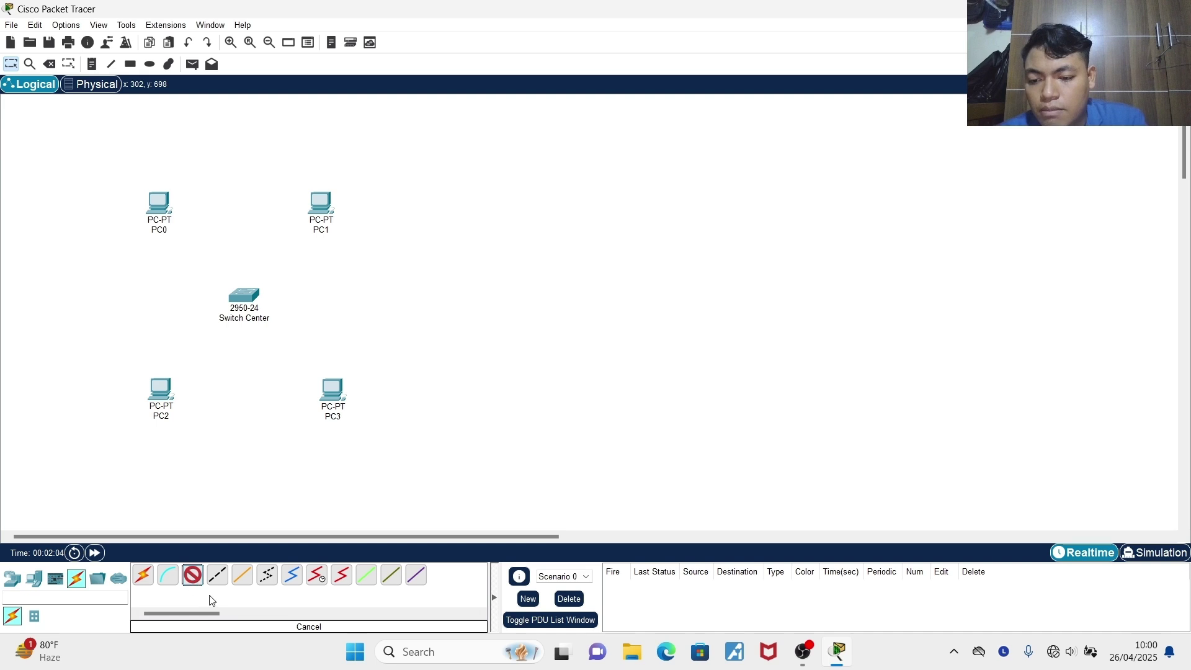
pyautogui.click(161, 200)
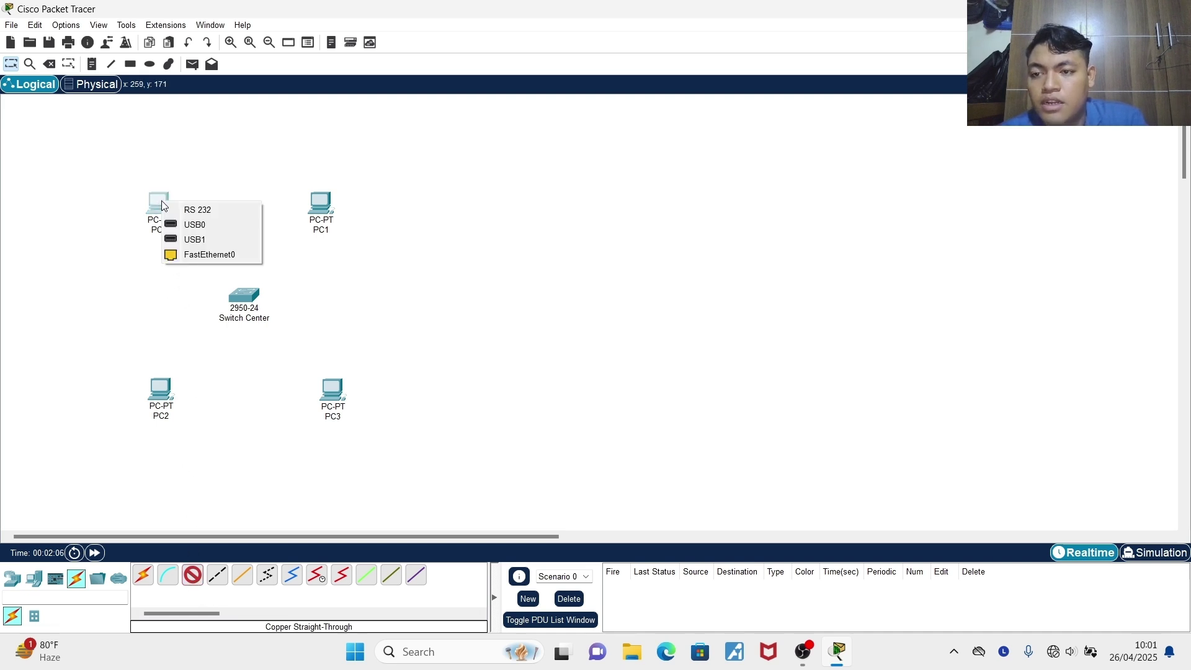
pyautogui.click(198, 255)
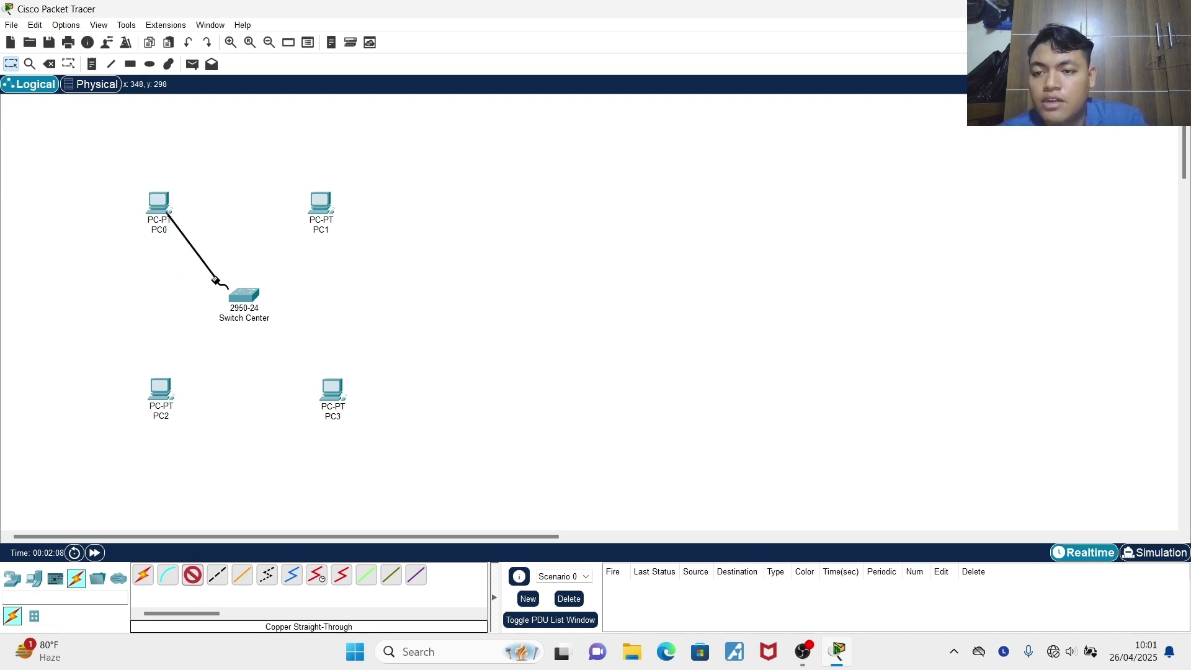
pyautogui.click(243, 295)
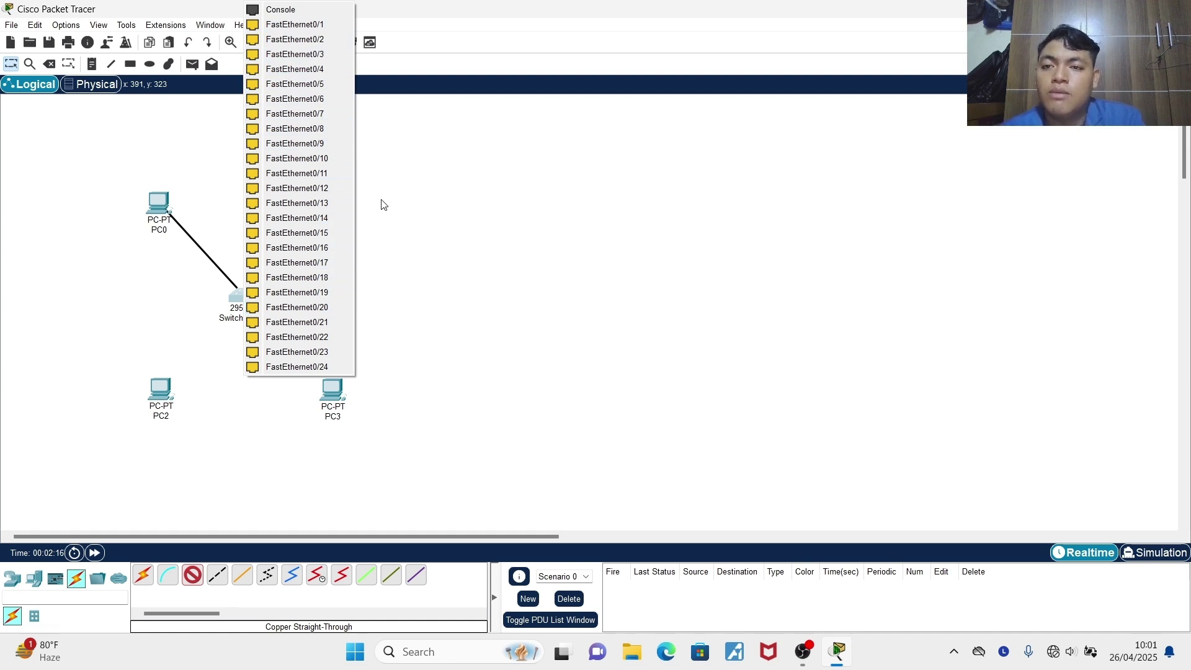
pyautogui.click(319, 24)
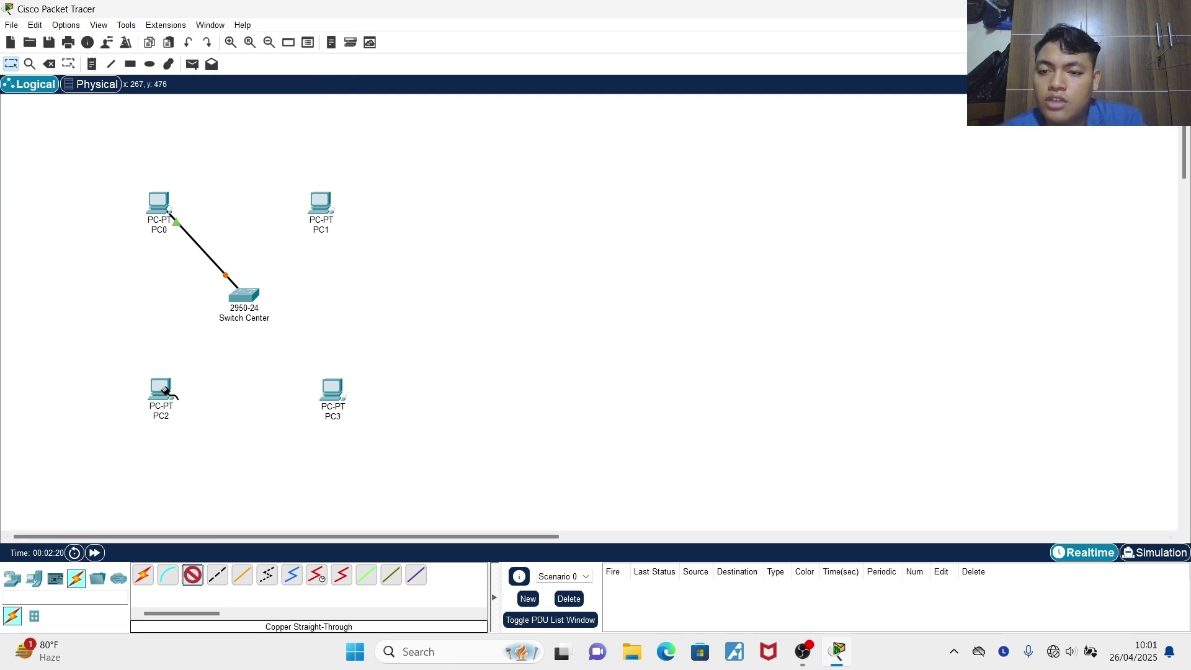
# Connect FastEthernet0/2 on Switch Center to PC1's FastEthernet0 port with a Copper Straight-Through cable
pyautogui.click(245, 296)
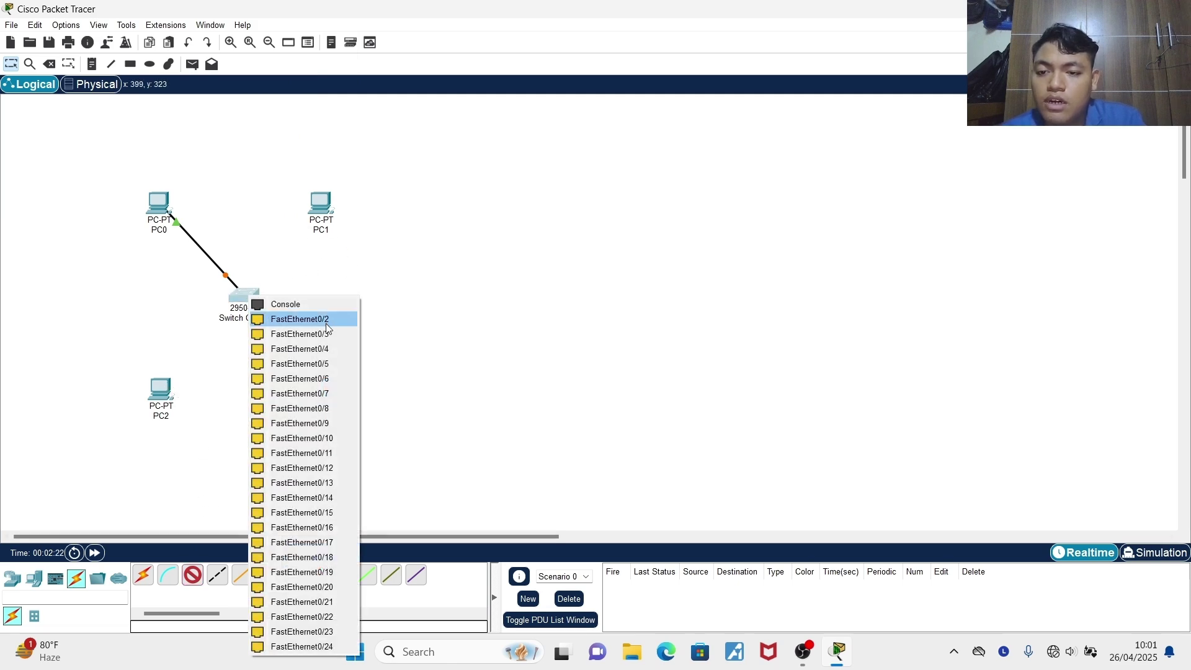
pyautogui.click(311, 320)
pyautogui.click(322, 205)
pyautogui.click(372, 253)
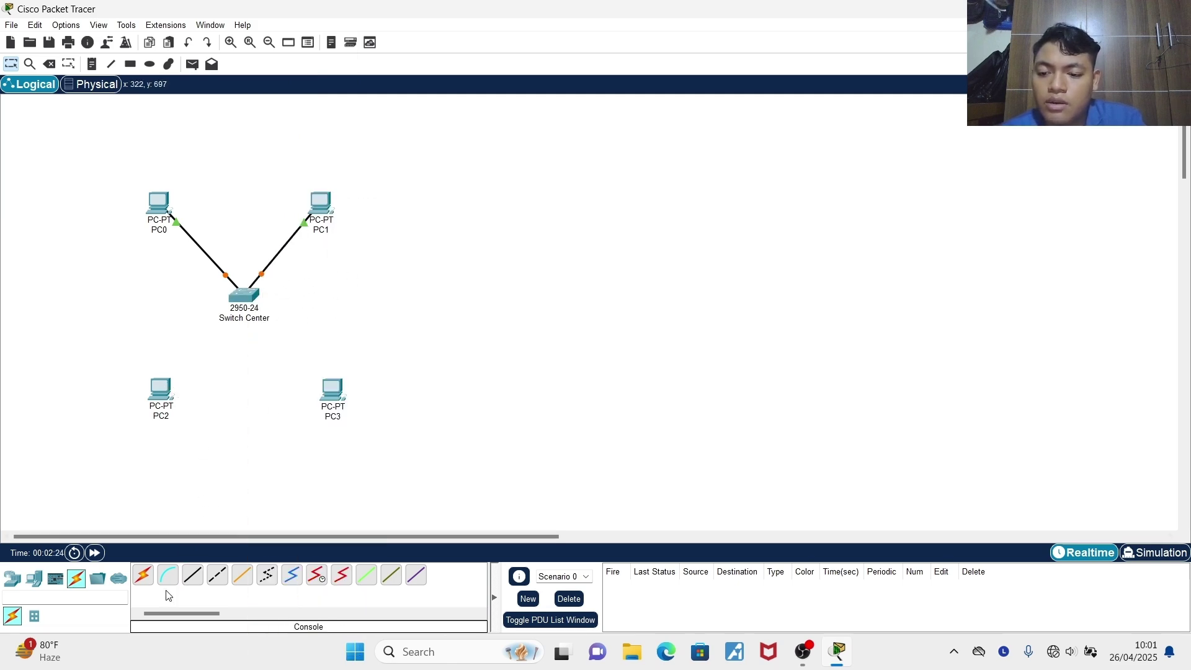
# Connect Switch Center to PC2's FastEthernet0 port with a Copper Straight-Through cable
pyautogui.click(192, 576)
pyautogui.click(245, 296)
pyautogui.click(315, 335)
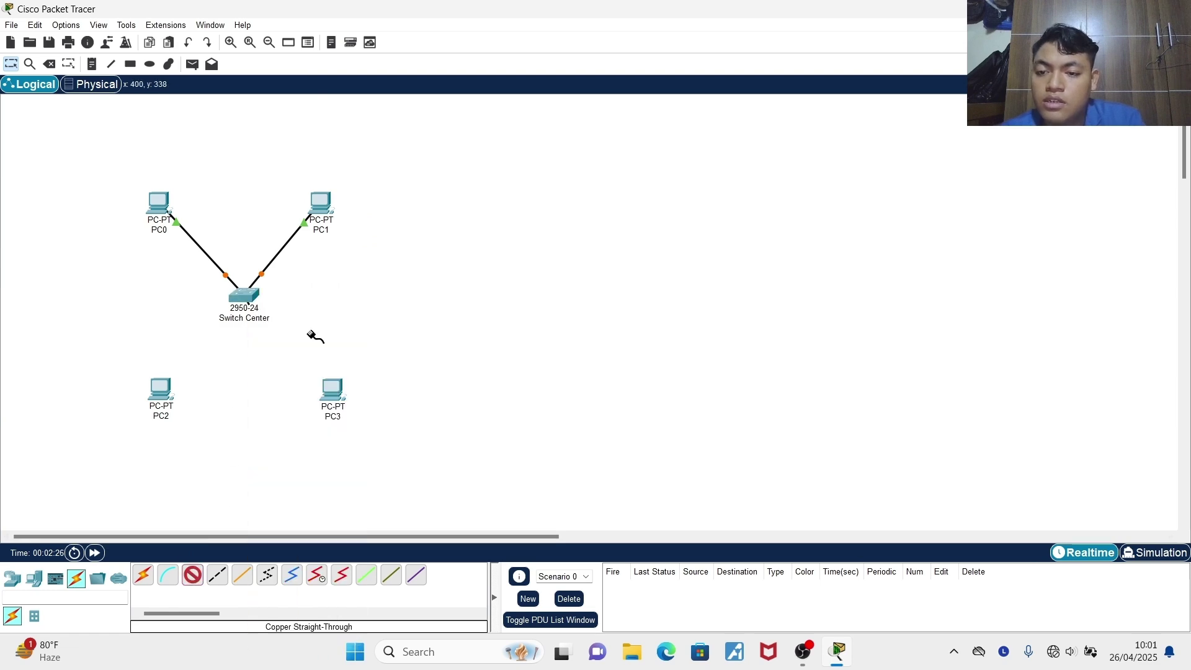
pyautogui.click(162, 394)
pyautogui.click(214, 449)
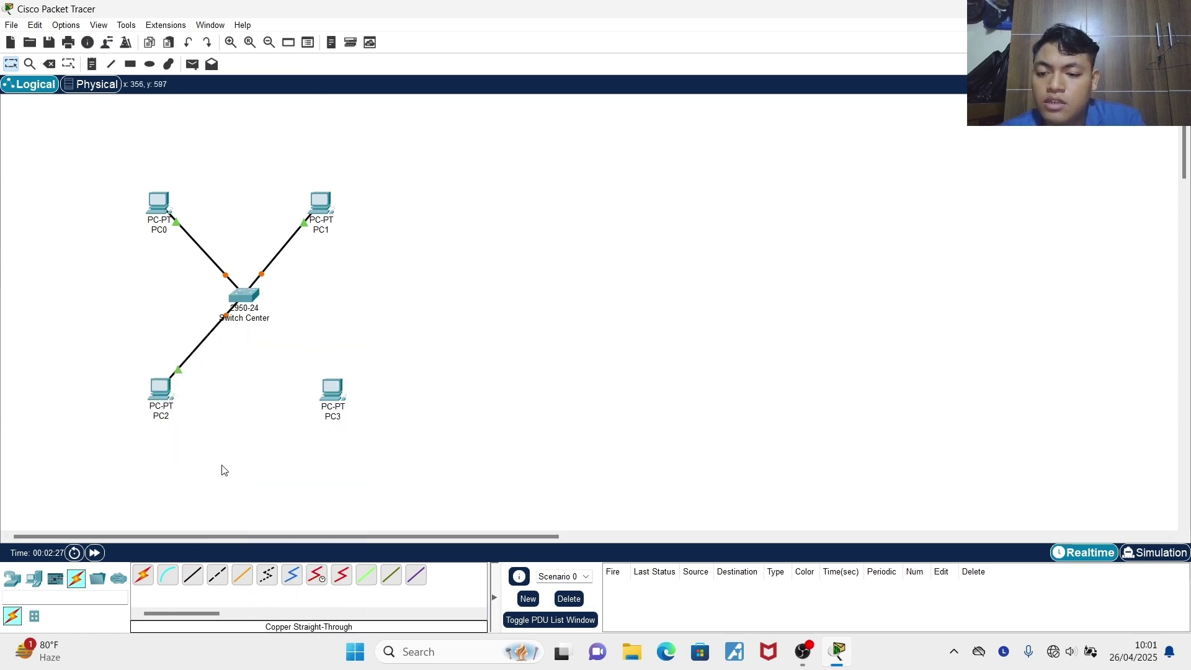
# Connect Switch Center to PC3's FastEthernet0 port with a Copper Straight-Through cable
pyautogui.click(193, 575)
pyautogui.click(248, 299)
pyautogui.click(322, 326)
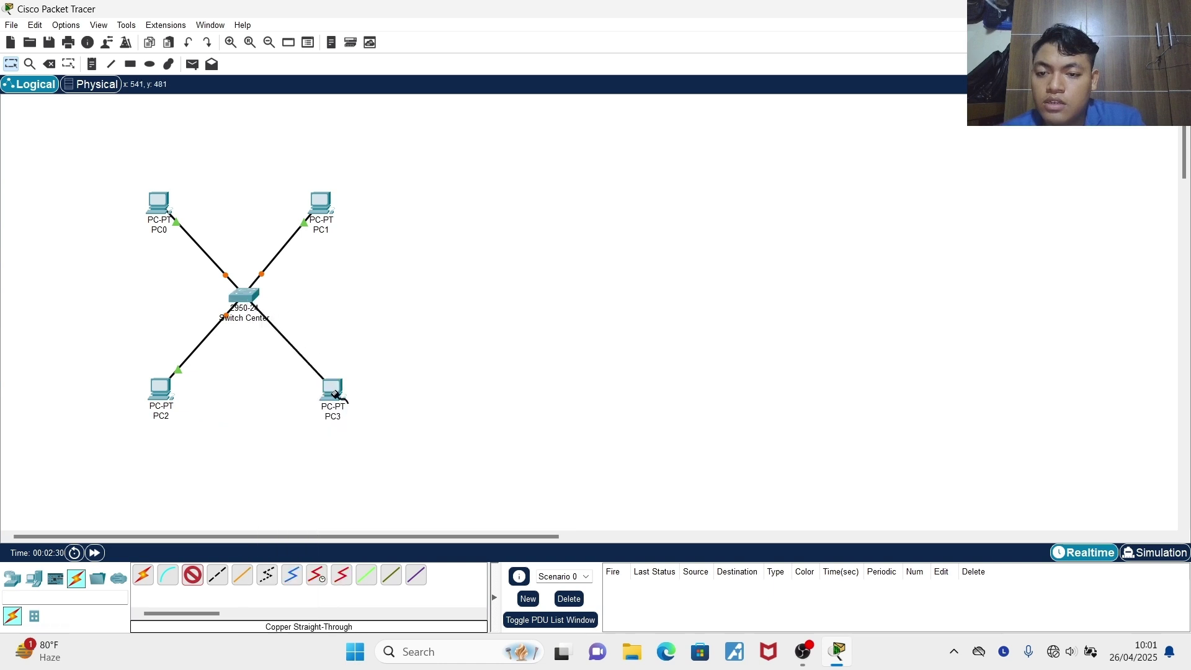
pyautogui.click(336, 395)
pyautogui.click(373, 447)
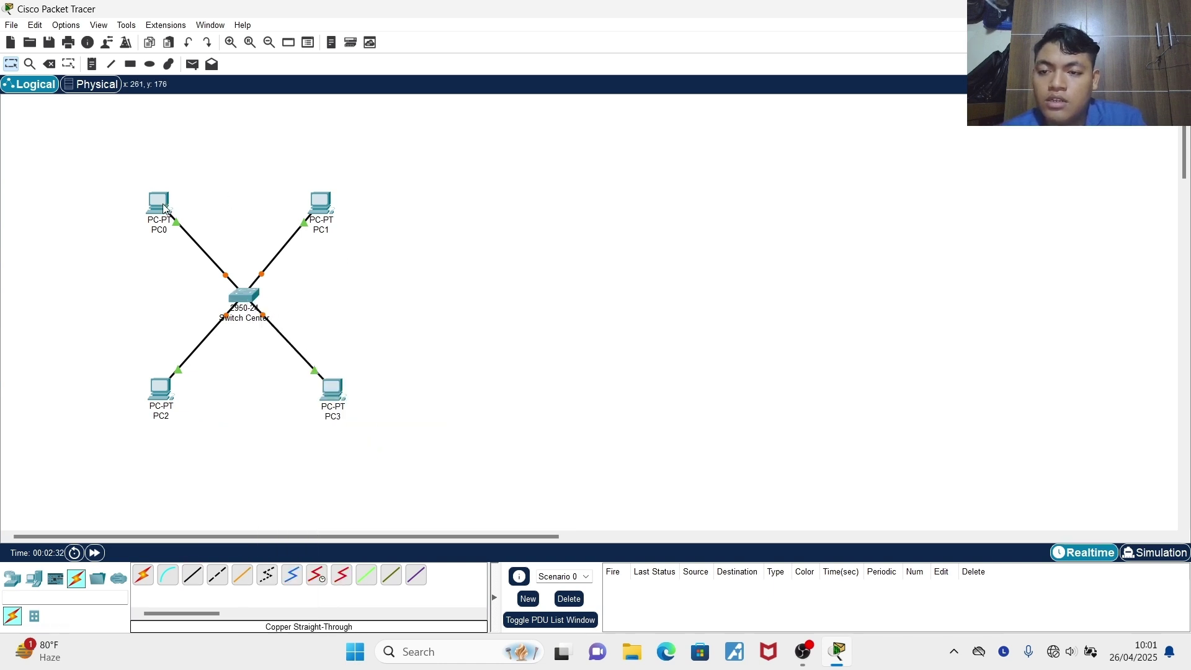
# Nudge PC0 and PC3 inward toward the switch and fast-forward the network time
pyautogui.moveTo(163, 208); pyautogui.dragTo(236, 231)
pyautogui.moveTo(318, 388); pyautogui.dragTo(304, 389)
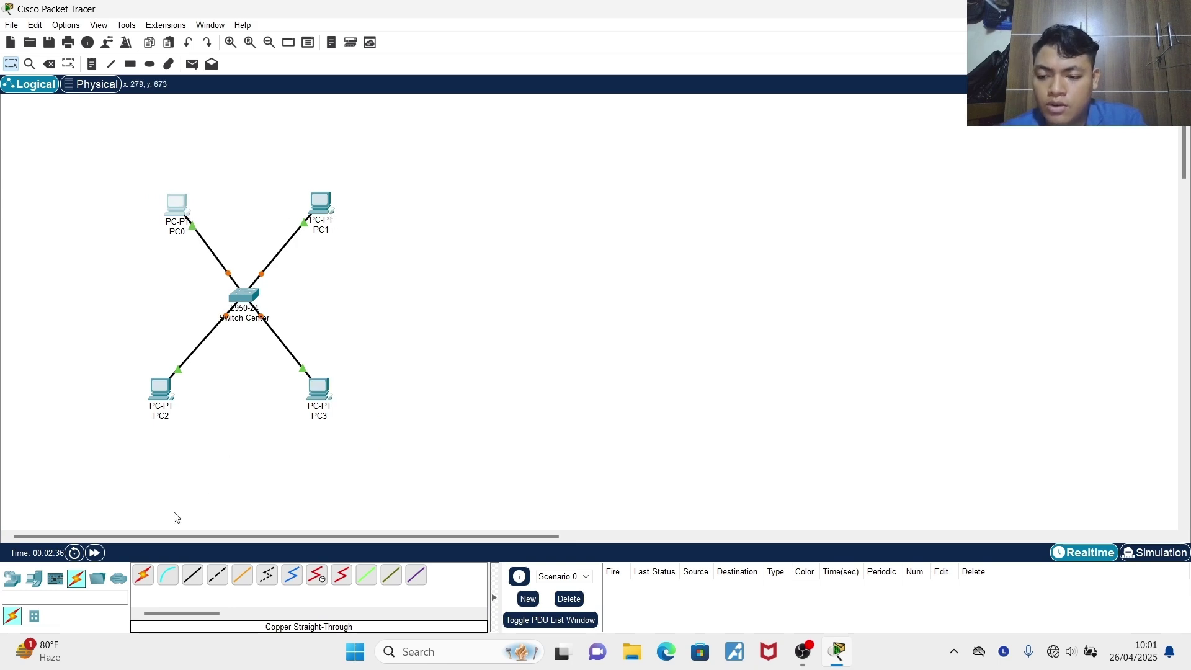
pyautogui.click(96, 552)
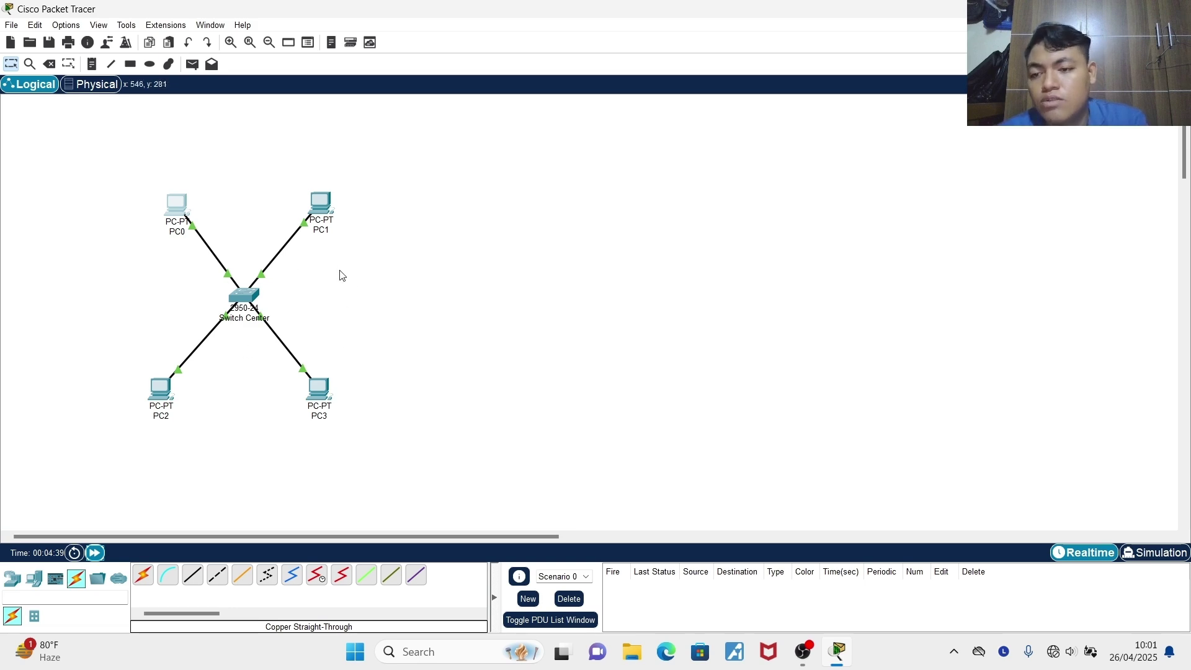
# Place a note reading 192.168.1.2/24 above PC0 and copy its text for reuse in another note
pyautogui.click(108, 45)
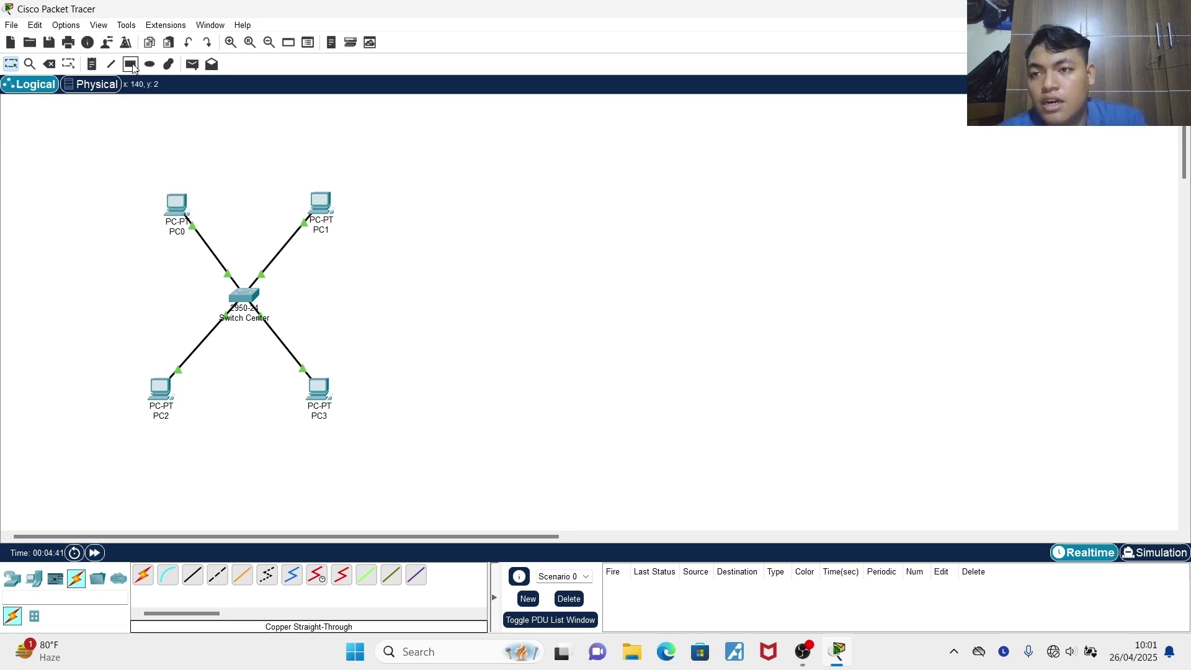
pyautogui.click(731, 12)
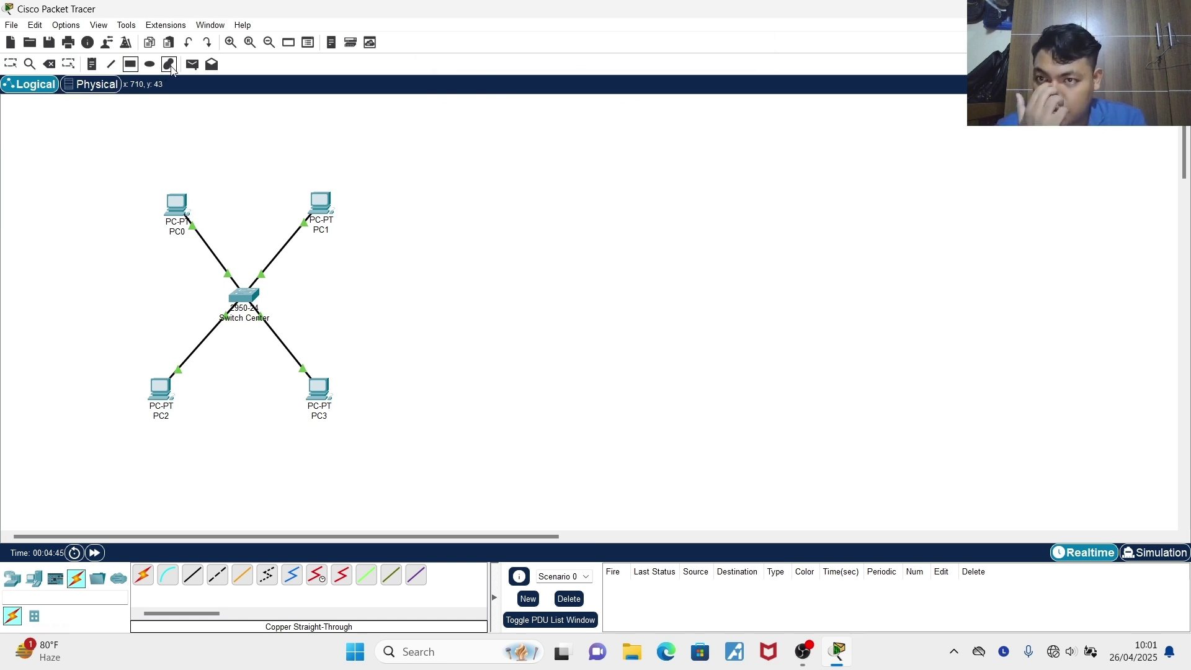
pyautogui.click(164, 179)
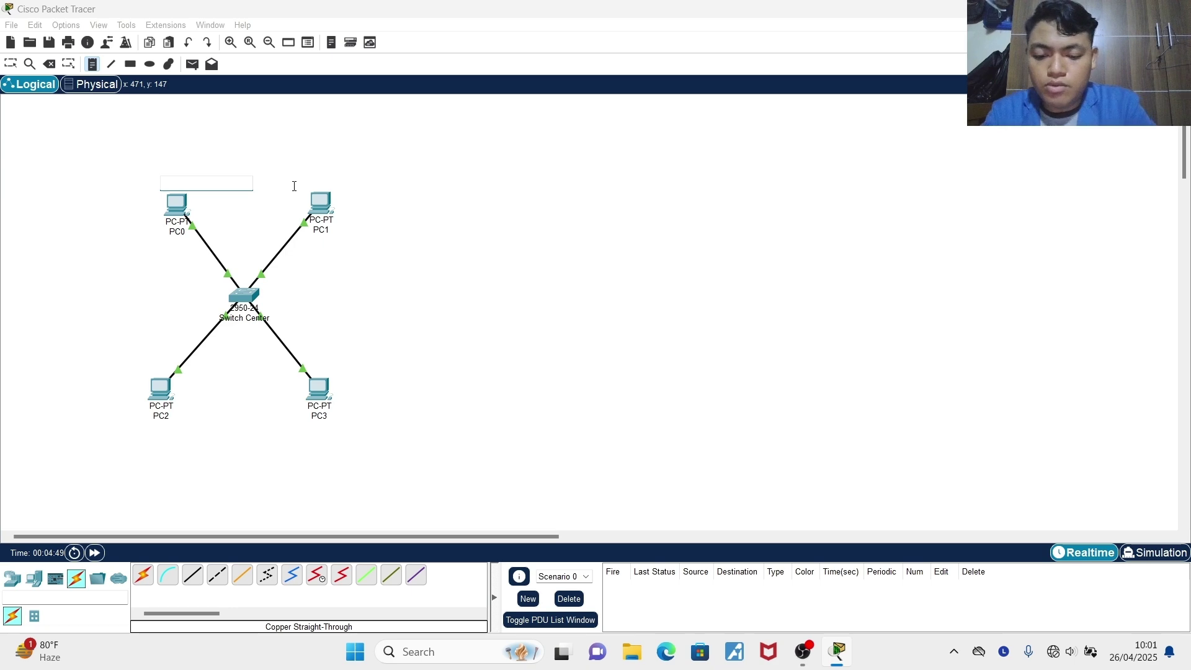
pyautogui.write('192.168.1.2/24')
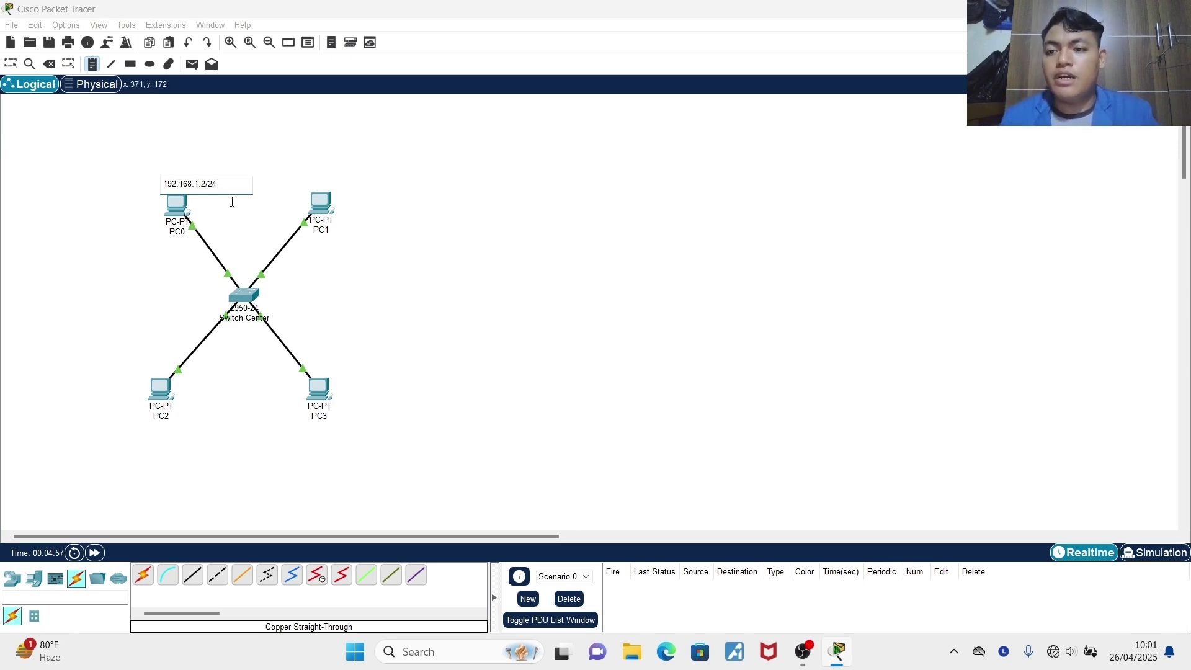
pyautogui.hotkey('ctrl', 'a')
pyautogui.hotkey('ctrl', 'c')
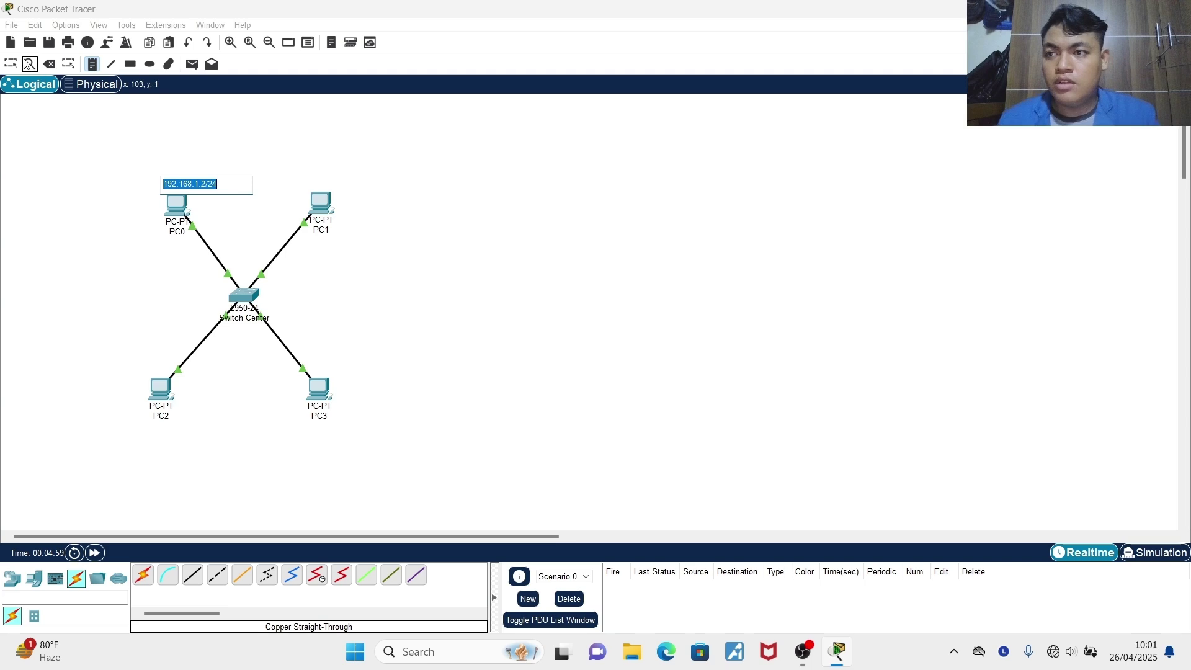
pyautogui.press('Escape')
pyautogui.click(93, 65)
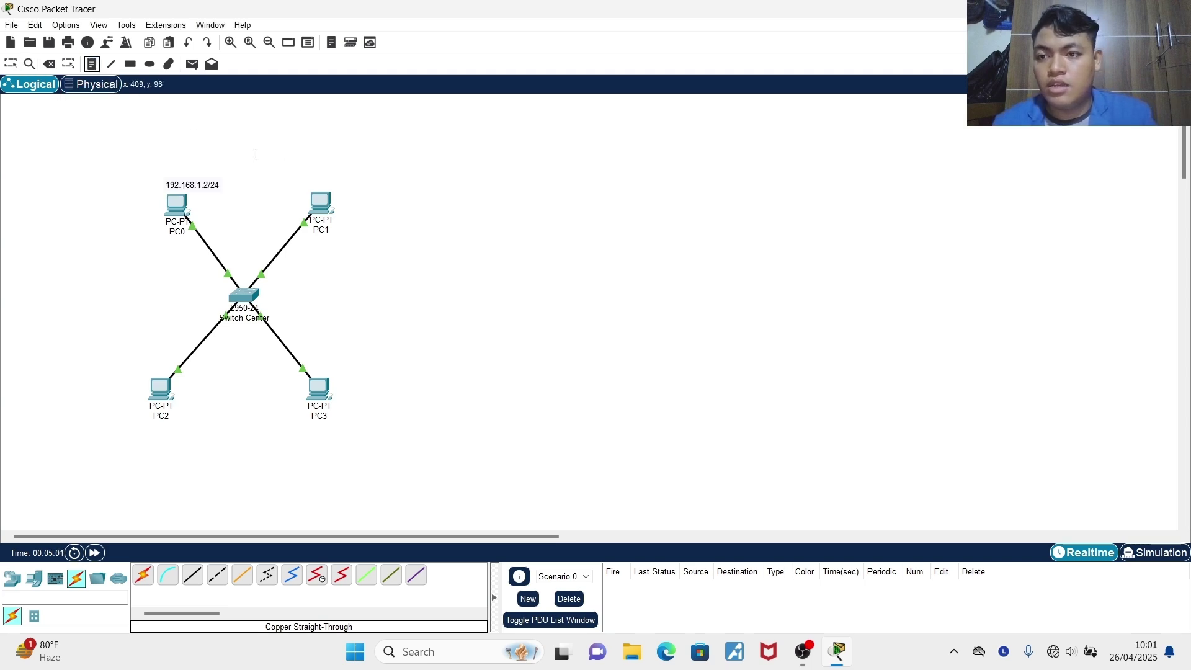
# Place a note reading 192.168.1.3/24 beside PC1 and another reading 192.168.1.4/24 below PC2
pyautogui.click(348, 184)
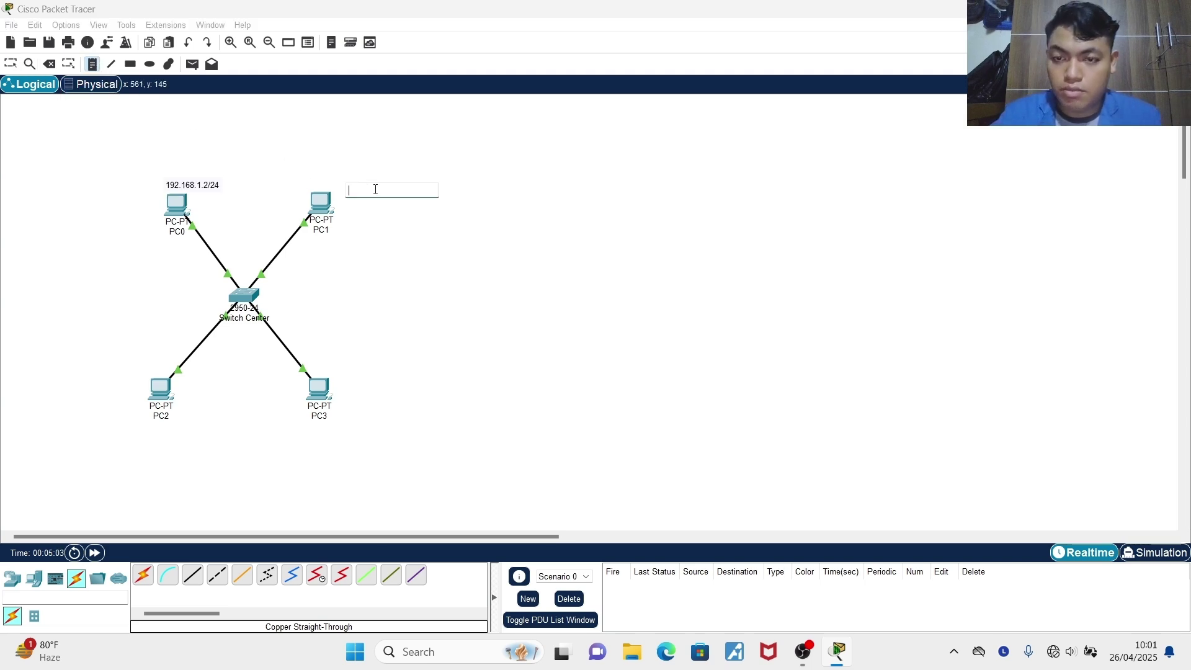
pyautogui.hotkey('ctrl', 'v')
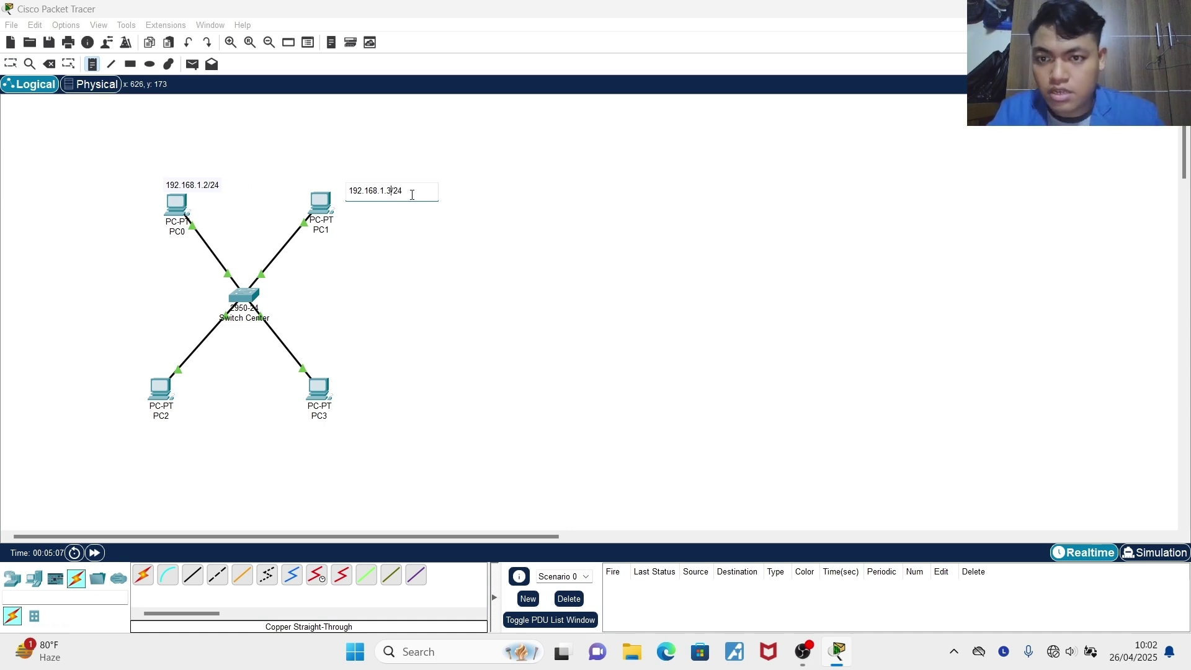
pyautogui.click(137, 432)
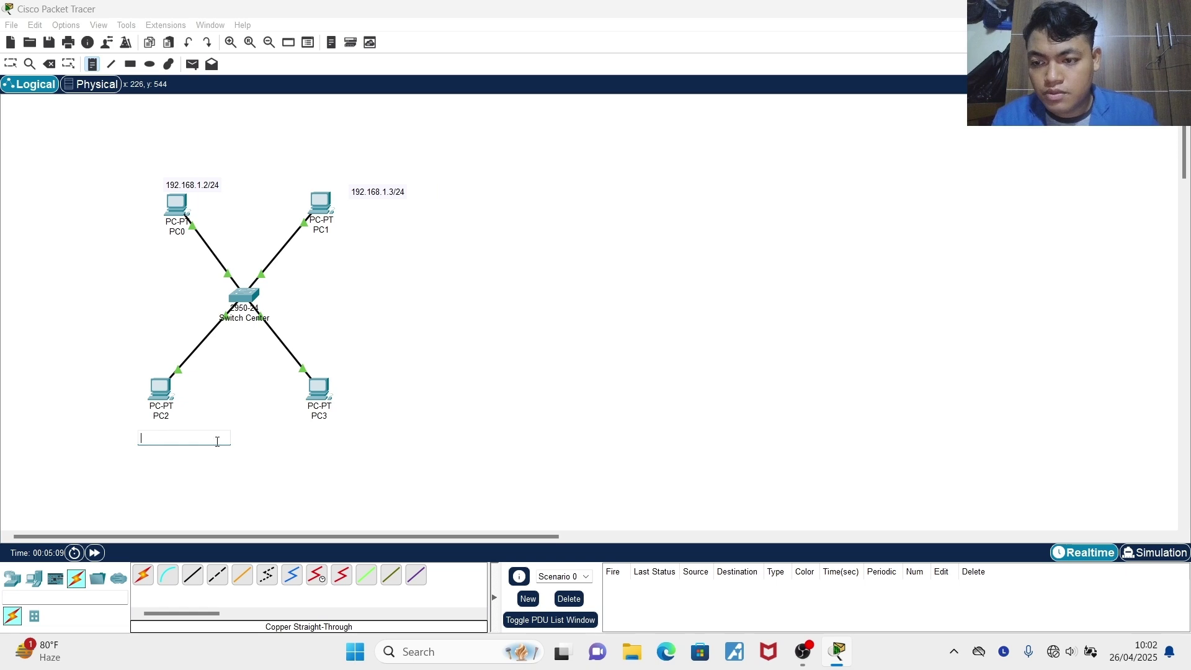
pyautogui.hotkey('ctrl', 'v')
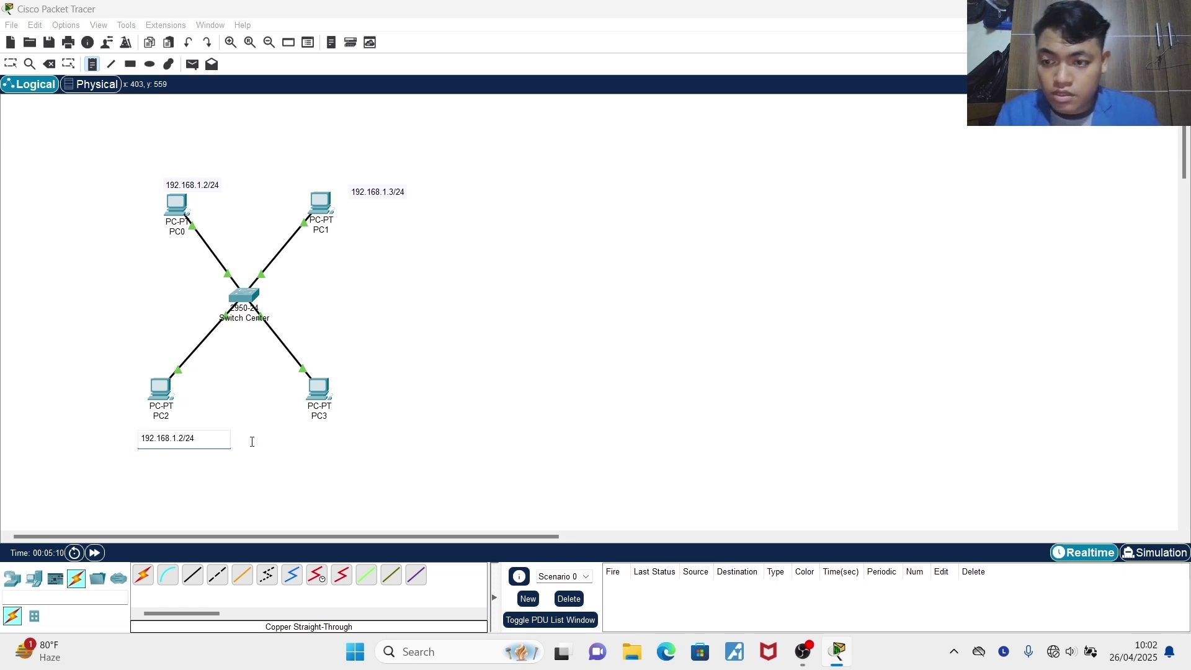
pyautogui.click(181, 441)
pyautogui.write('4')
# Place a note reading 192.168.1.5/24 below PC3 and leave note placement
pyautogui.click(310, 440)
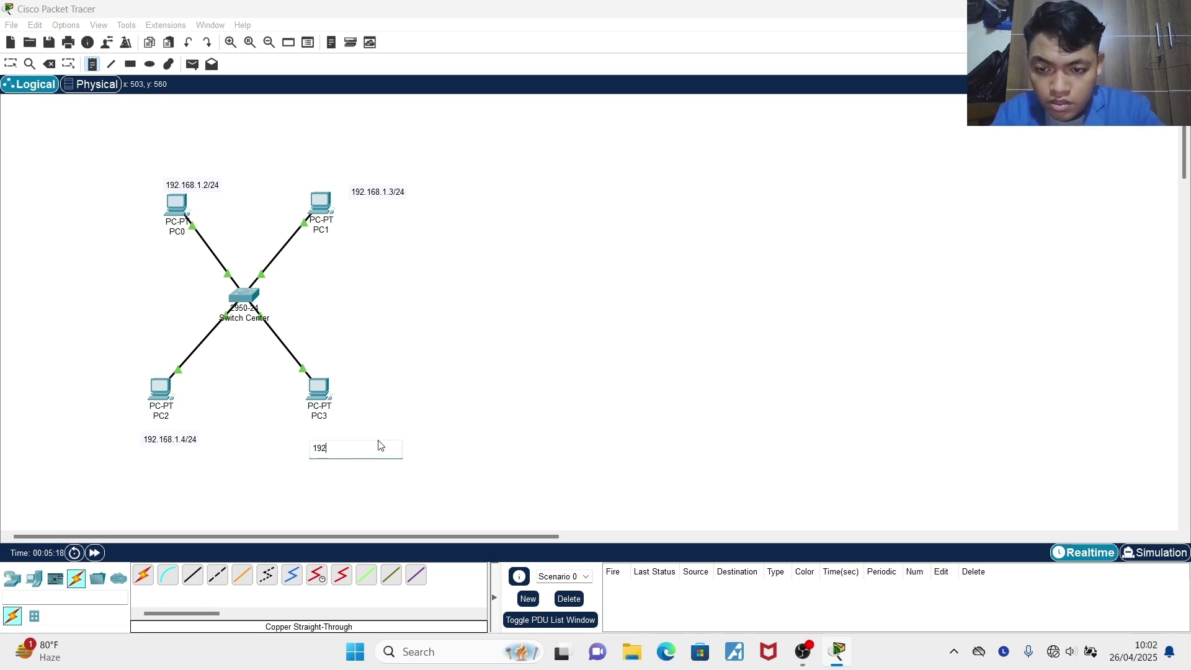
pyautogui.hotkey('ctrl', 'v')
pyautogui.press('Left')
pyautogui.press('Left')
pyautogui.press('Left')
pyautogui.press('BackSpace')
pyautogui.write('5')
pyautogui.press('Escape')
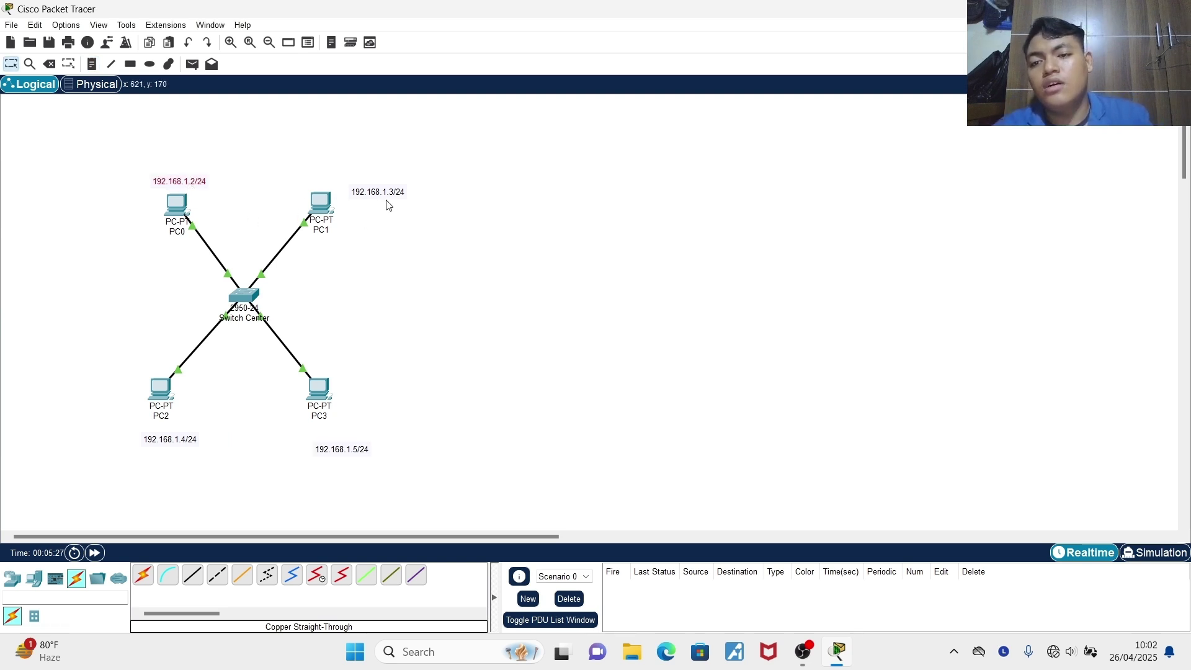
# Reposition the address notes so they sit centred directly above PC0 and PC1 and directly below PC2 and PC3
pyautogui.moveTo(397, 194); pyautogui.dragTo(339, 182)
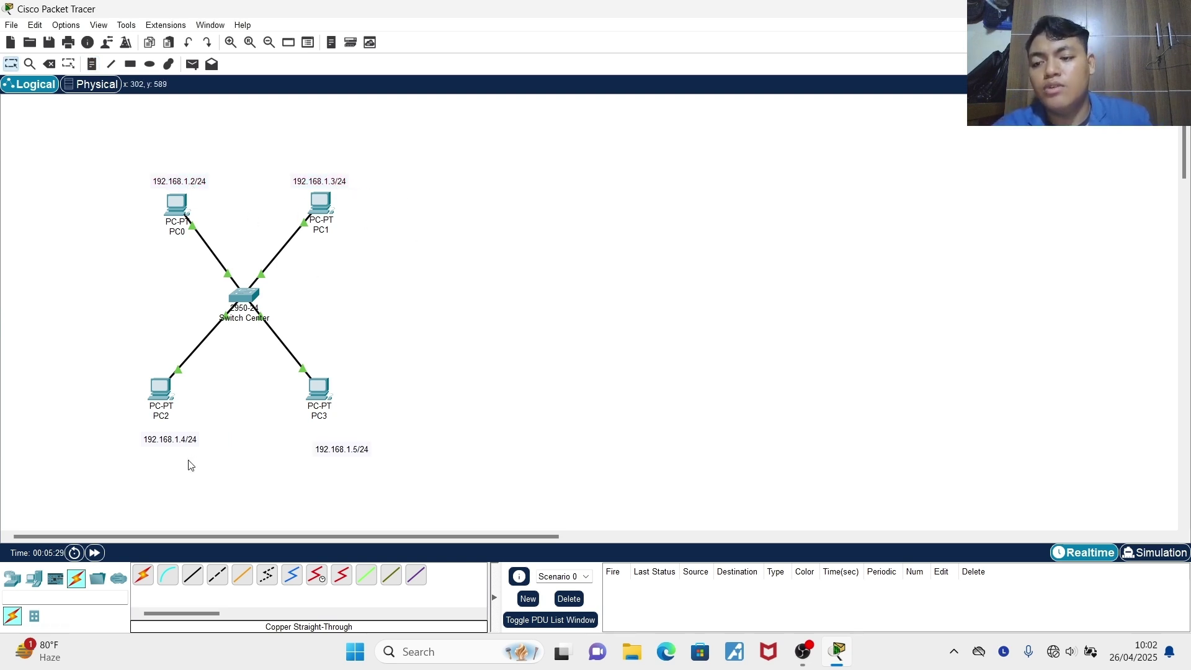
pyautogui.moveTo(184, 450); pyautogui.dragTo(175, 441)
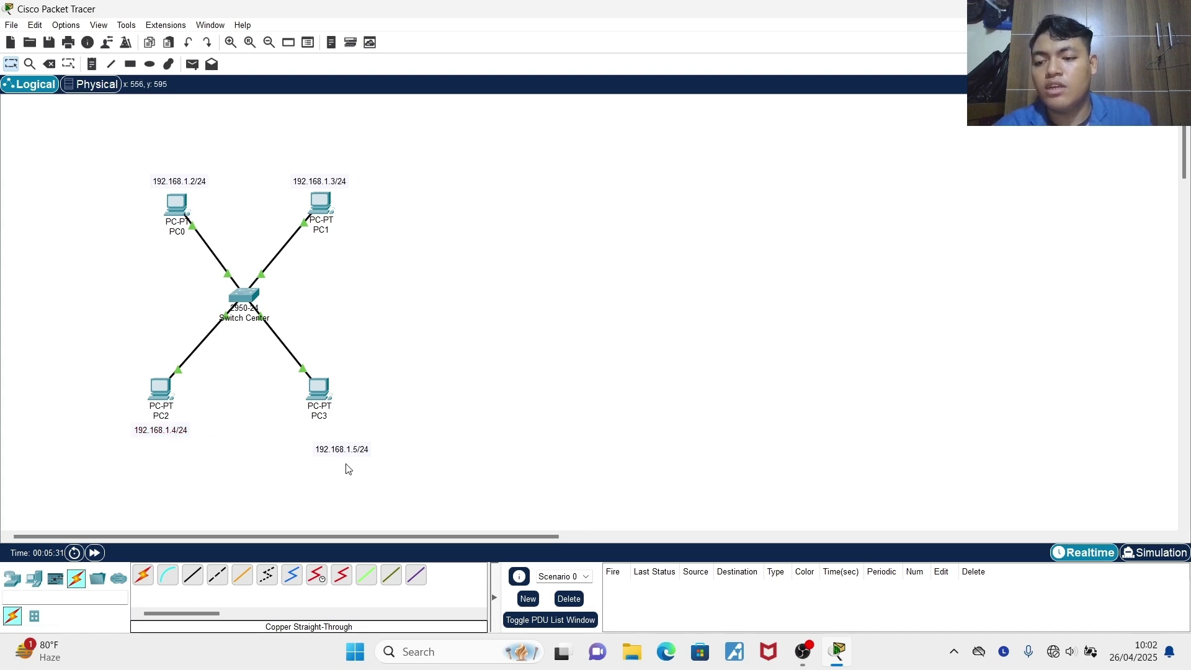
pyautogui.moveTo(356, 459); pyautogui.dragTo(333, 441)
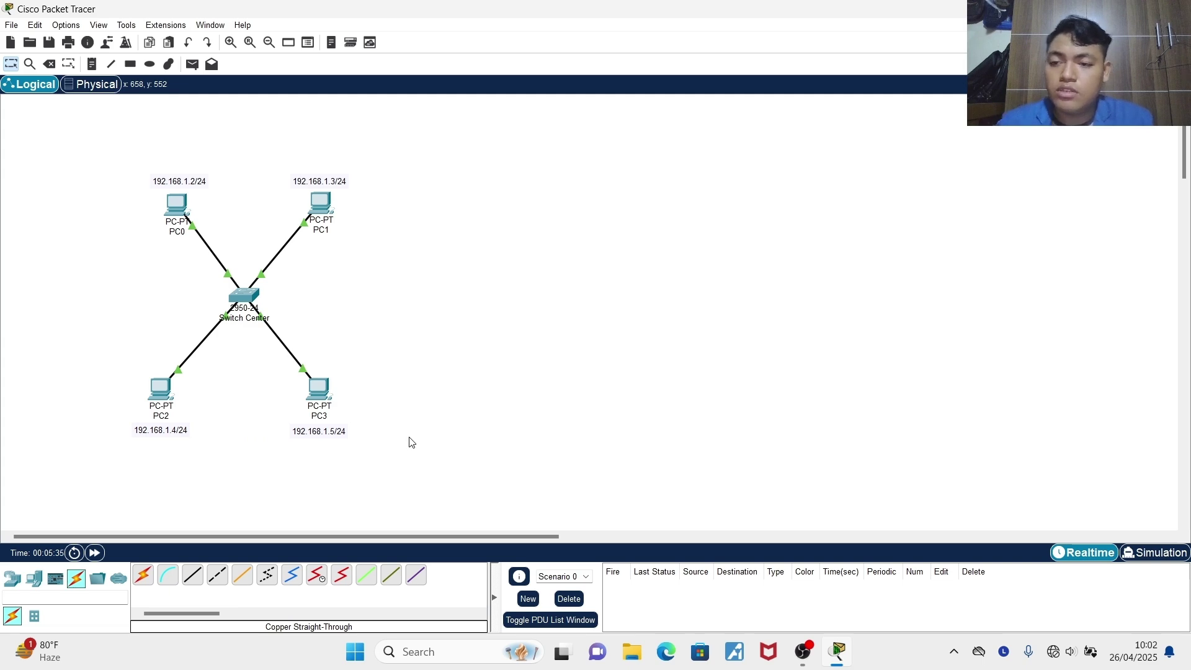
# Configure PC0 with the static IPv4 address 192.168.1.2 and subnet mask 255.255.255.0, and close its window
pyautogui.click(176, 204)
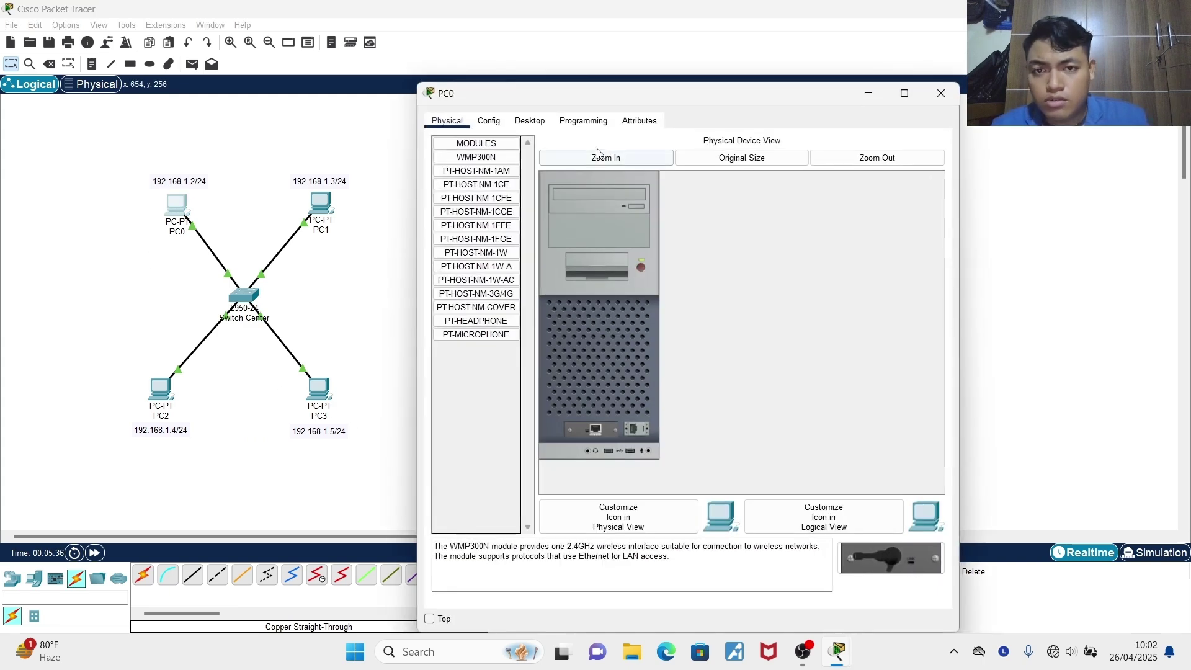
pyautogui.moveTo(645, 97); pyautogui.dragTo(669, 55)
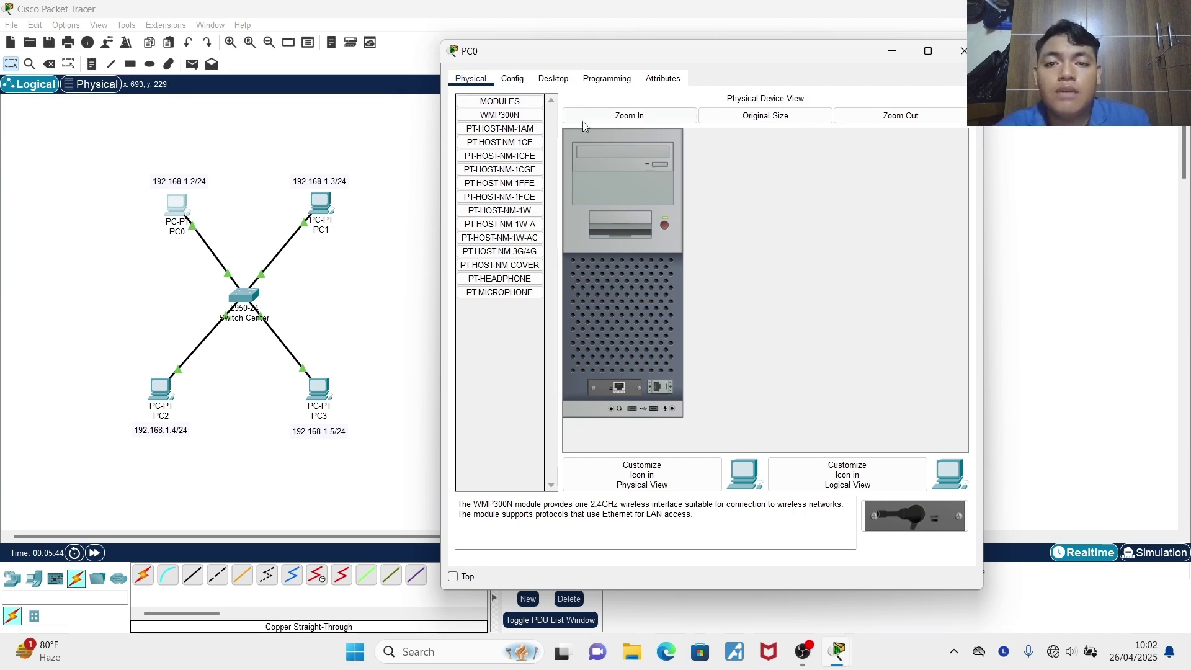
pyautogui.click(554, 78)
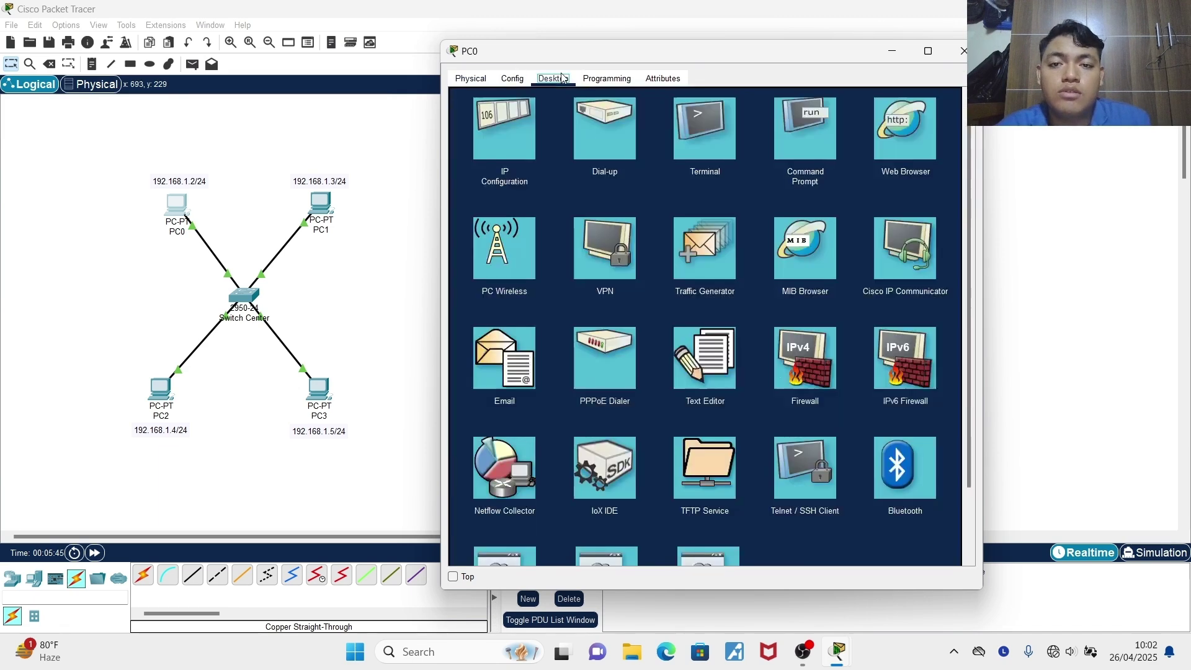
pyautogui.click(506, 150)
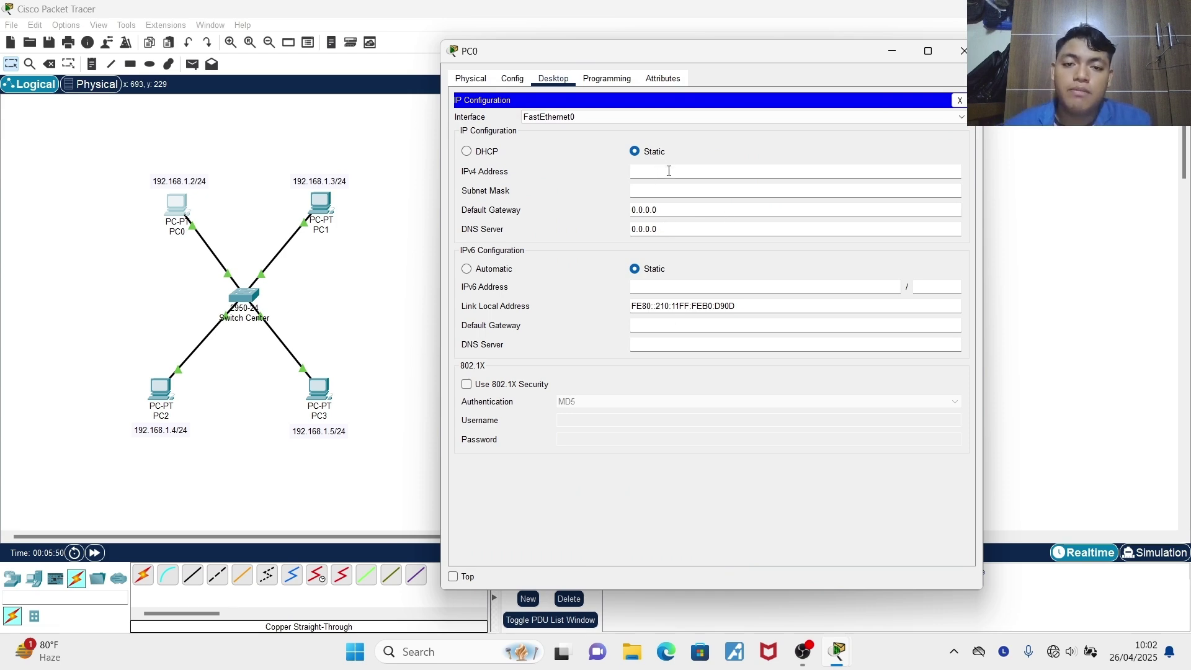
pyautogui.click(669, 170)
pyautogui.hotkey('ctrl', 'v')
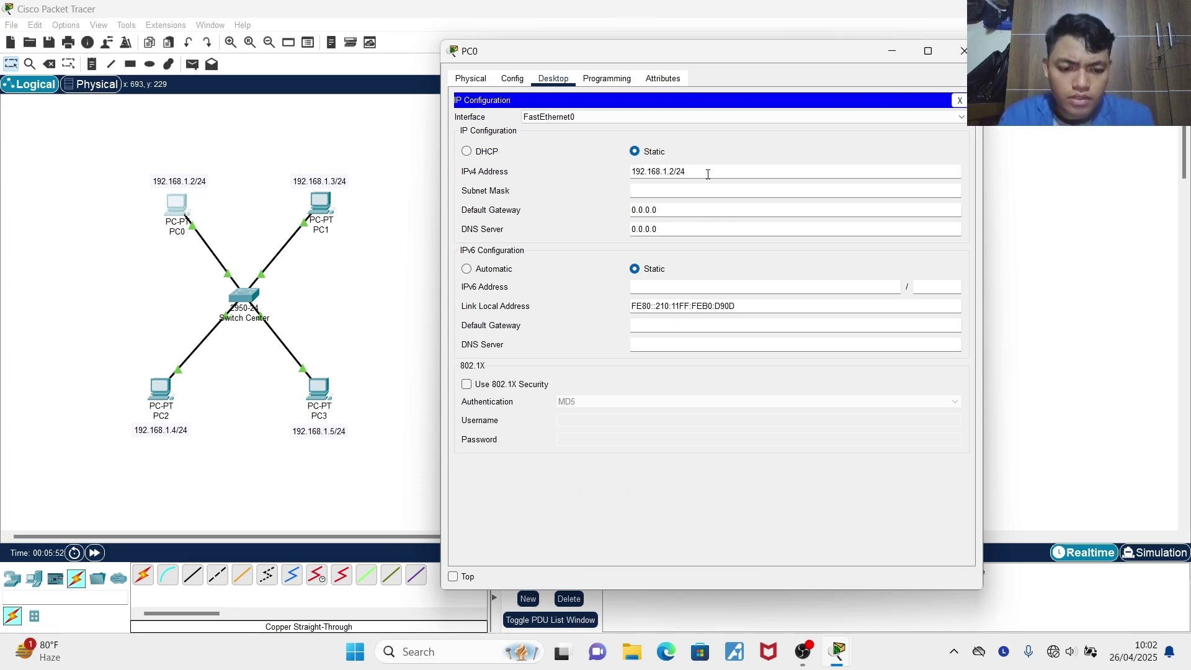
pyautogui.press('BackSpace')
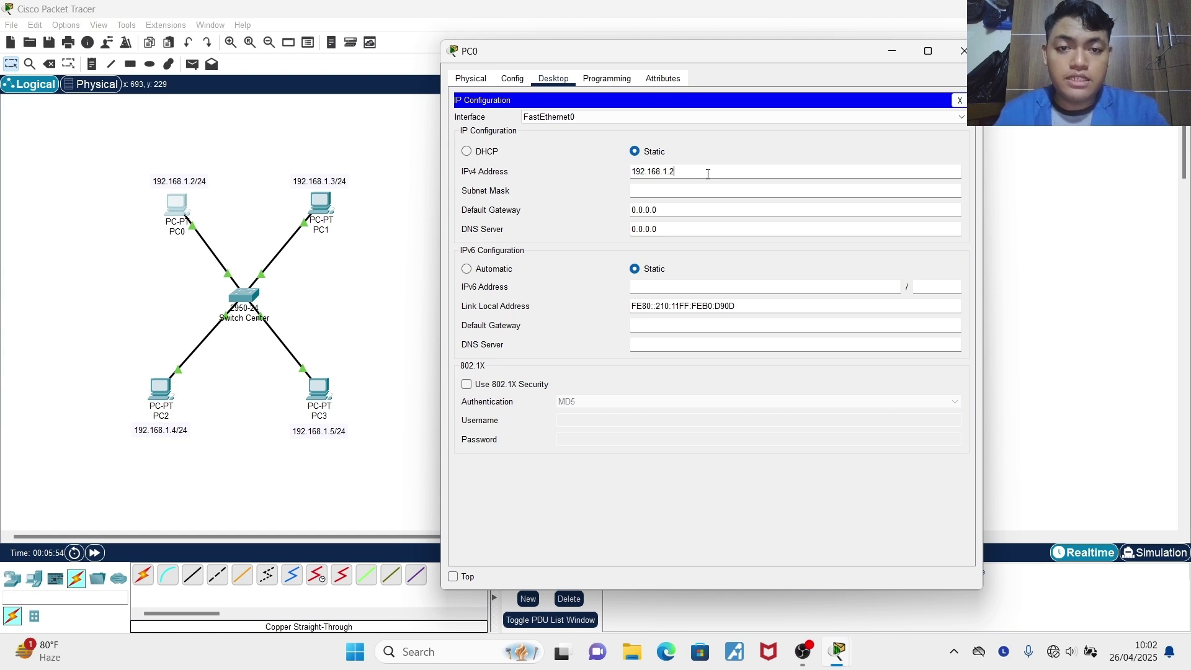
pyautogui.hotkey('ctrl', 'a')
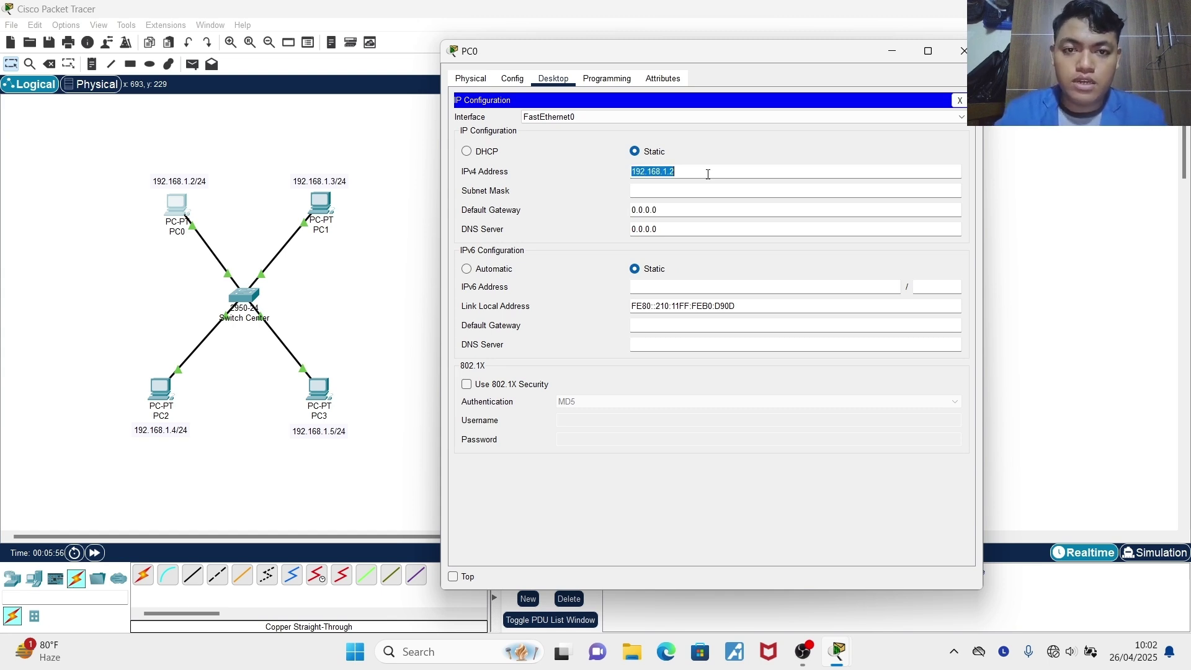
pyautogui.click(716, 175)
pyautogui.press('Return')
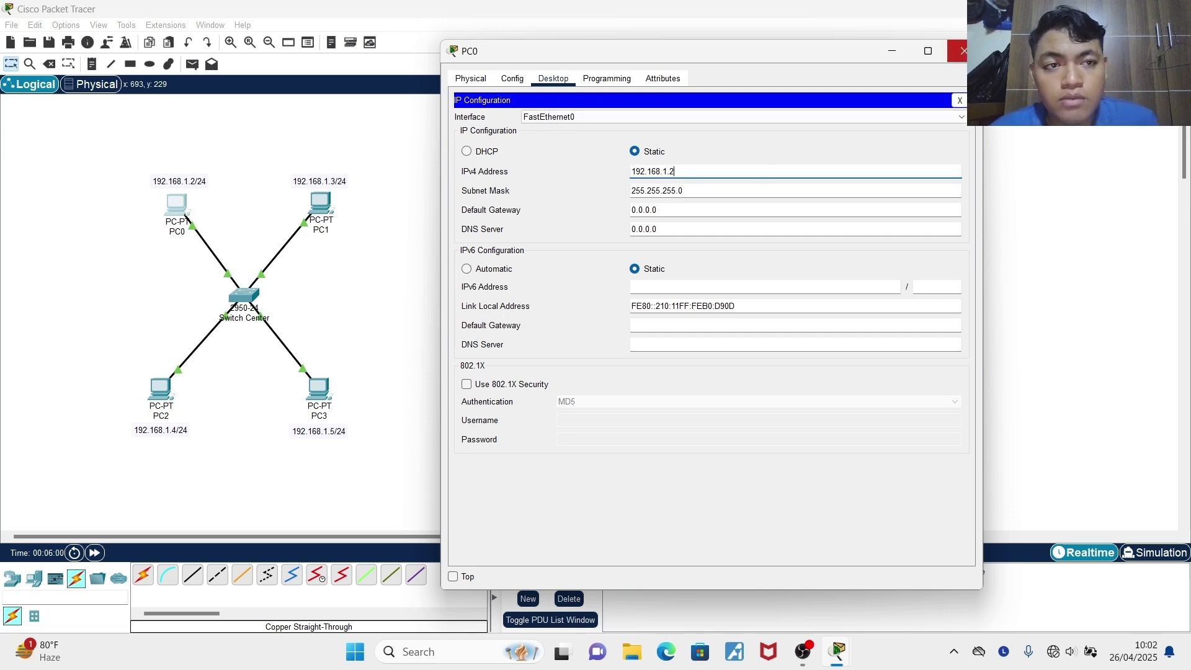
pyautogui.click(963, 51)
# Configure PC1 with the static IPv4 address 192.168.1.3 and subnet mask 255.255.255.0, and close its window
pyautogui.click(320, 202)
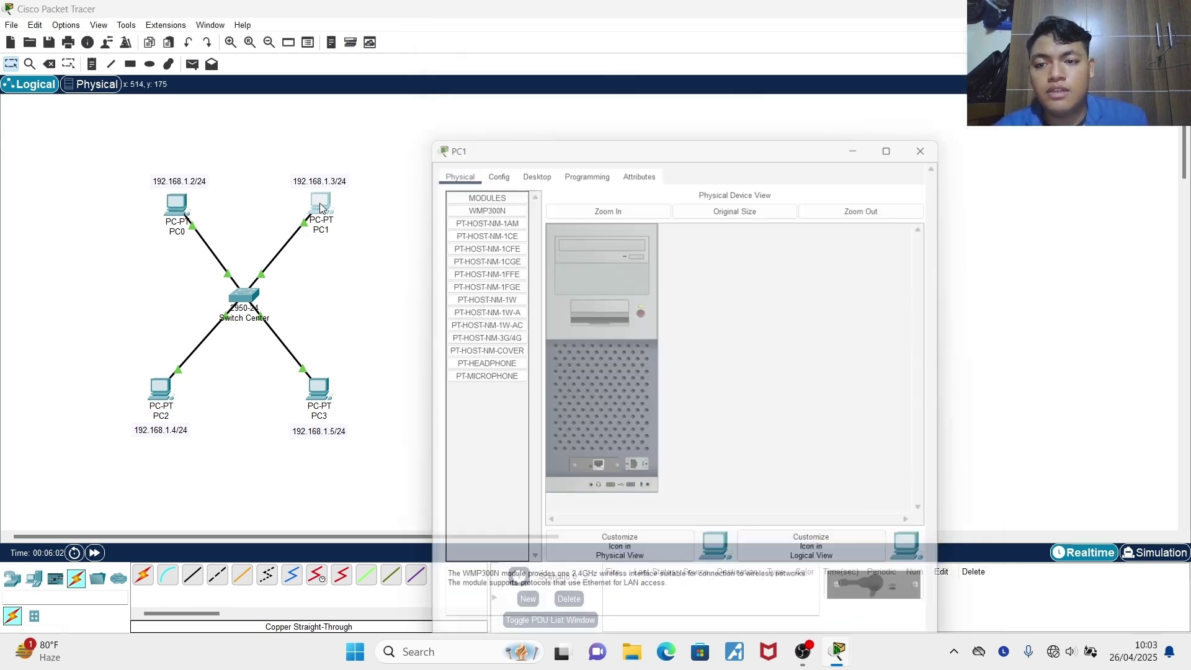
pyautogui.click(537, 125)
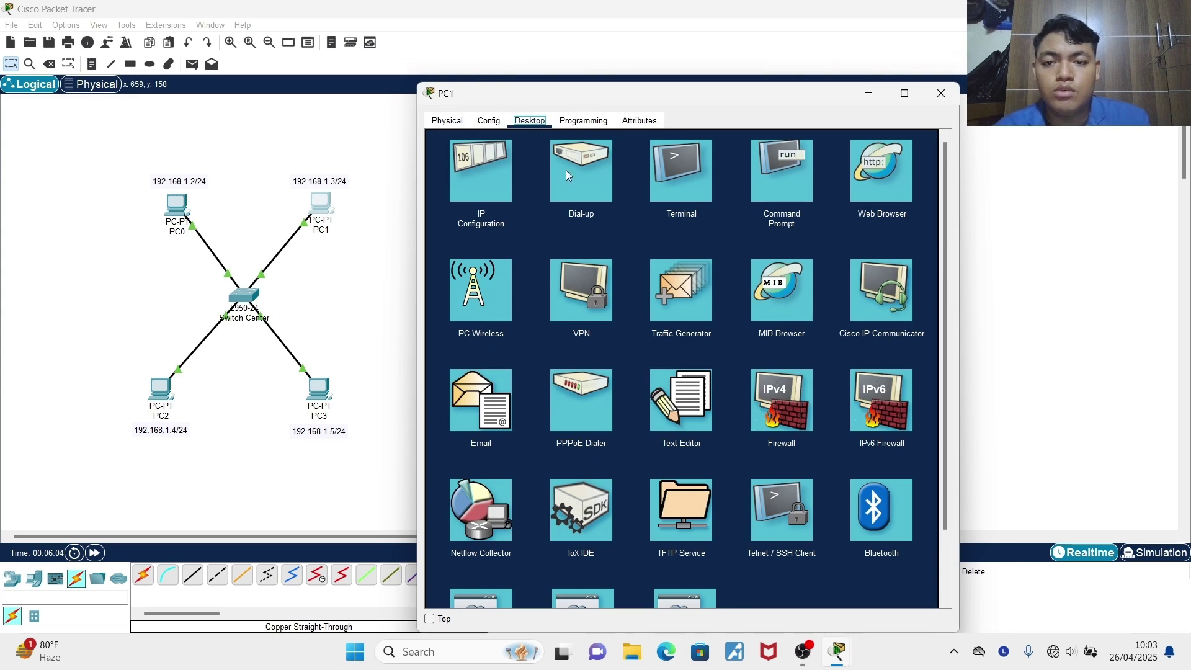
pyautogui.click(492, 198)
pyautogui.click(657, 209)
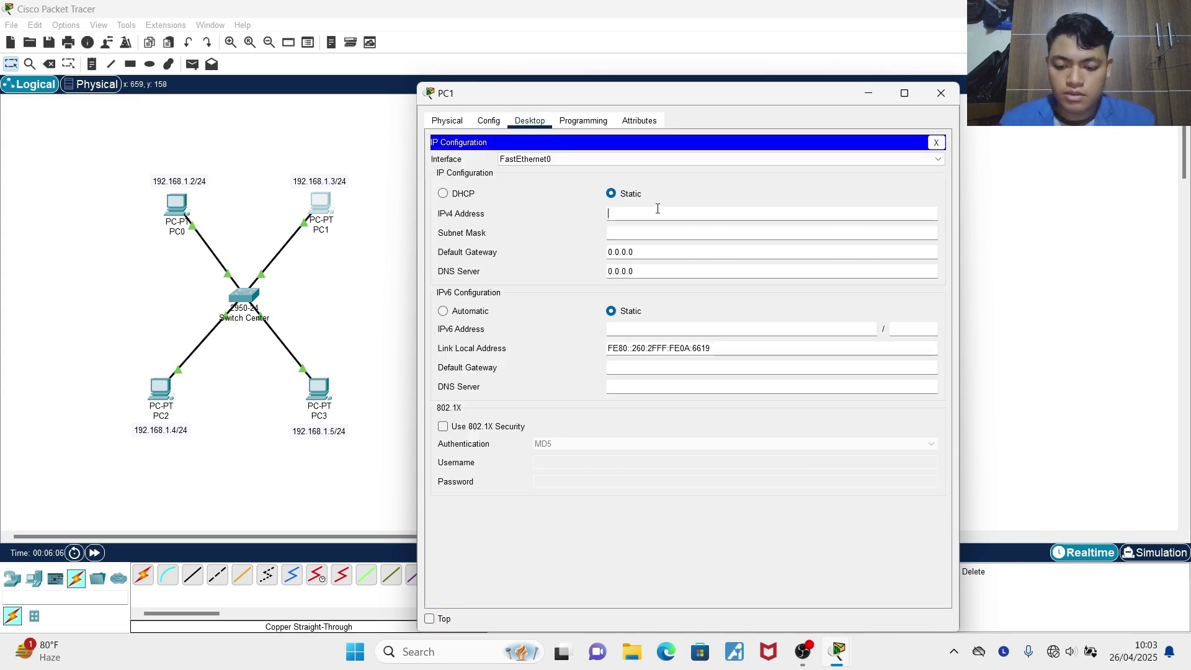
pyautogui.write('192.168.1.2')
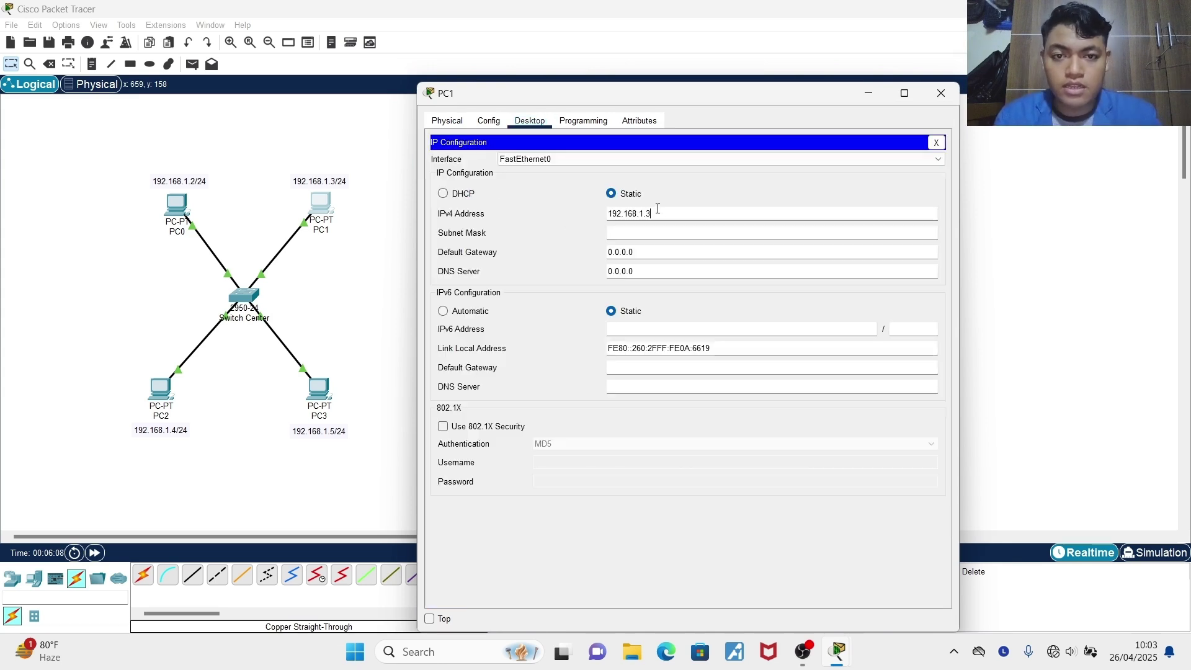
pyautogui.click(696, 231)
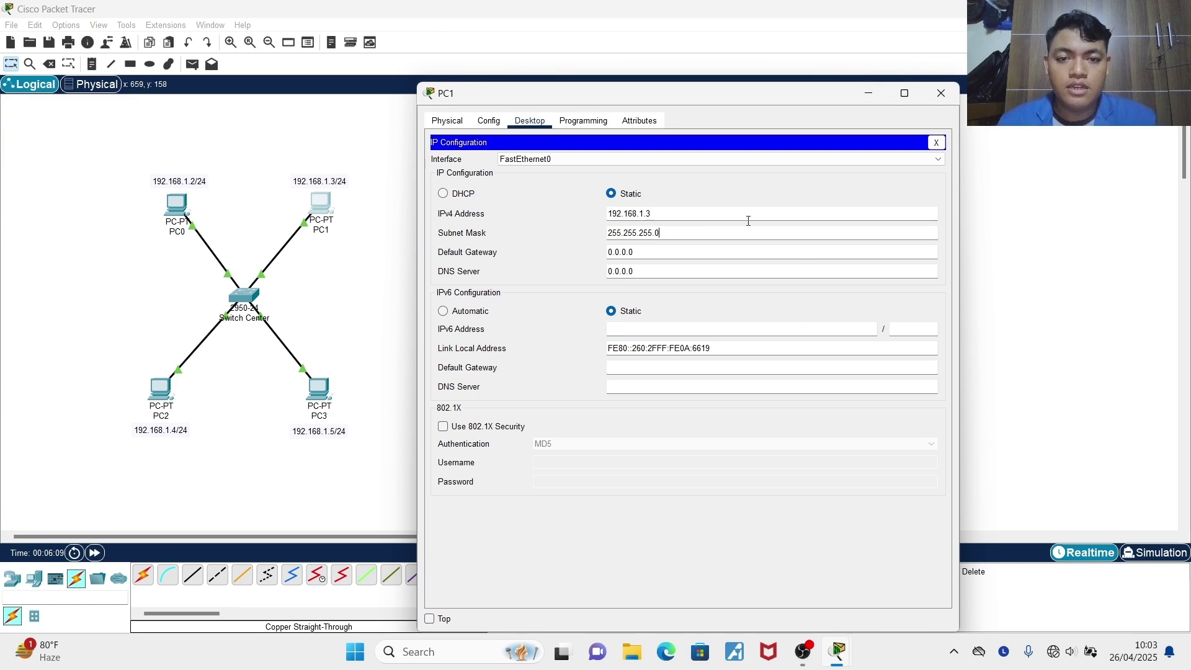
pyautogui.click(942, 94)
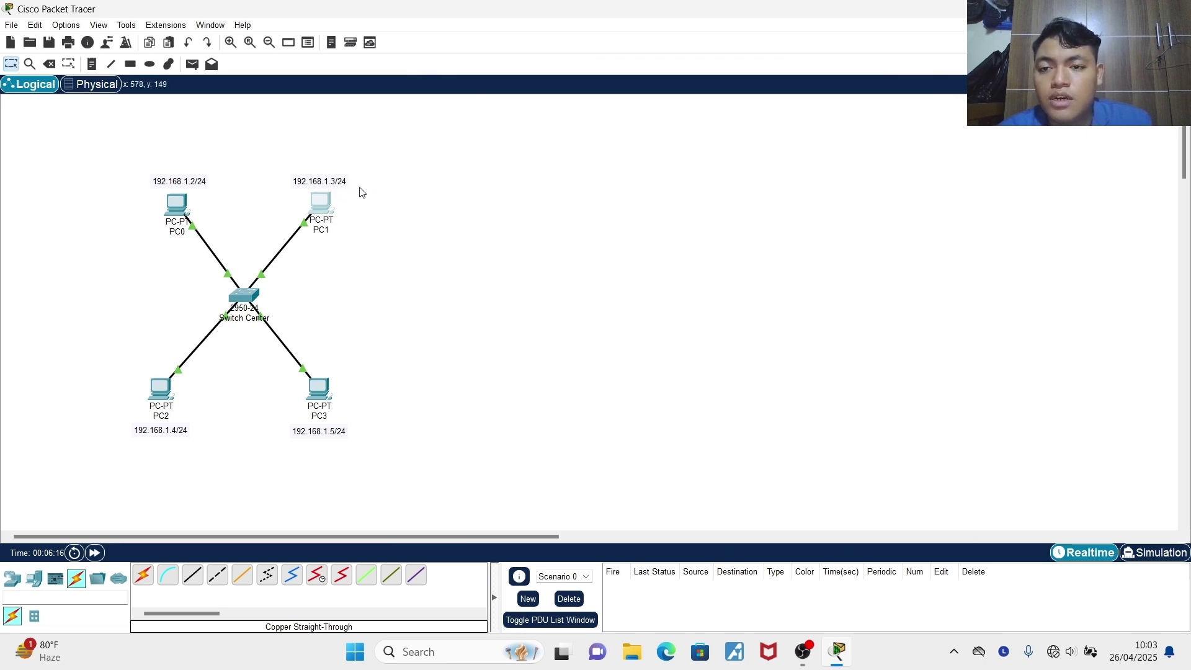
# Configure PC2 with the static IPv4 address 192.168.1.4 and subnet mask 255.255.255.0, and close its window
pyautogui.click(160, 390)
pyautogui.click(531, 162)
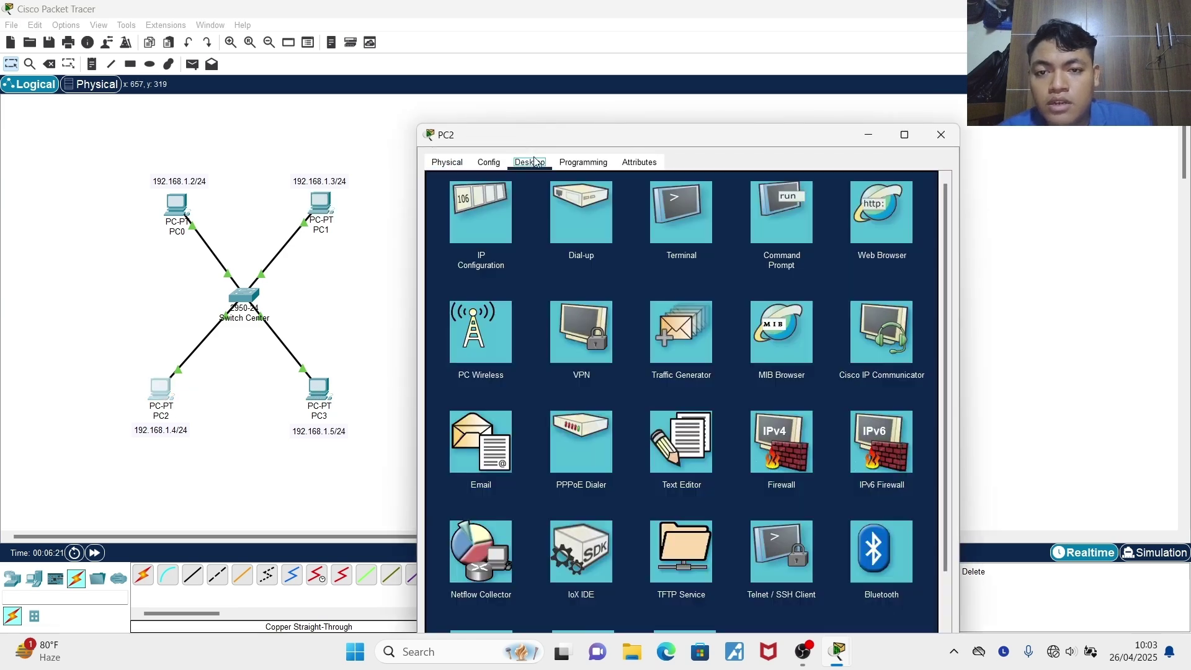
pyautogui.click(472, 214)
pyautogui.click(636, 254)
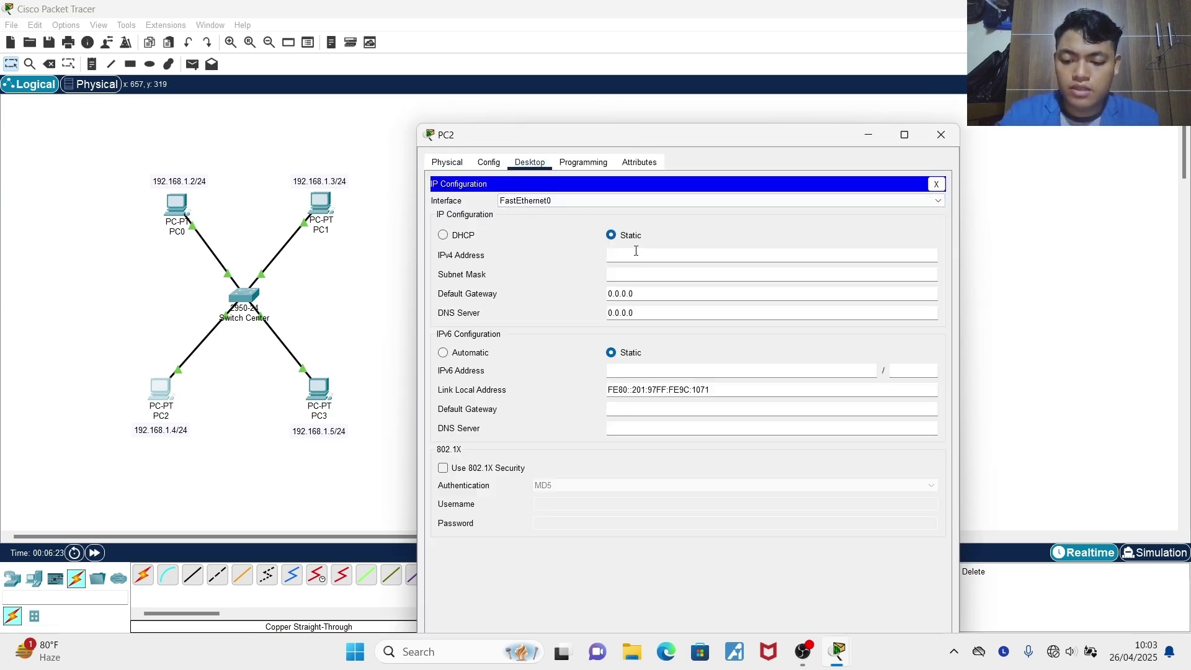
pyautogui.write('192.168.1.2')
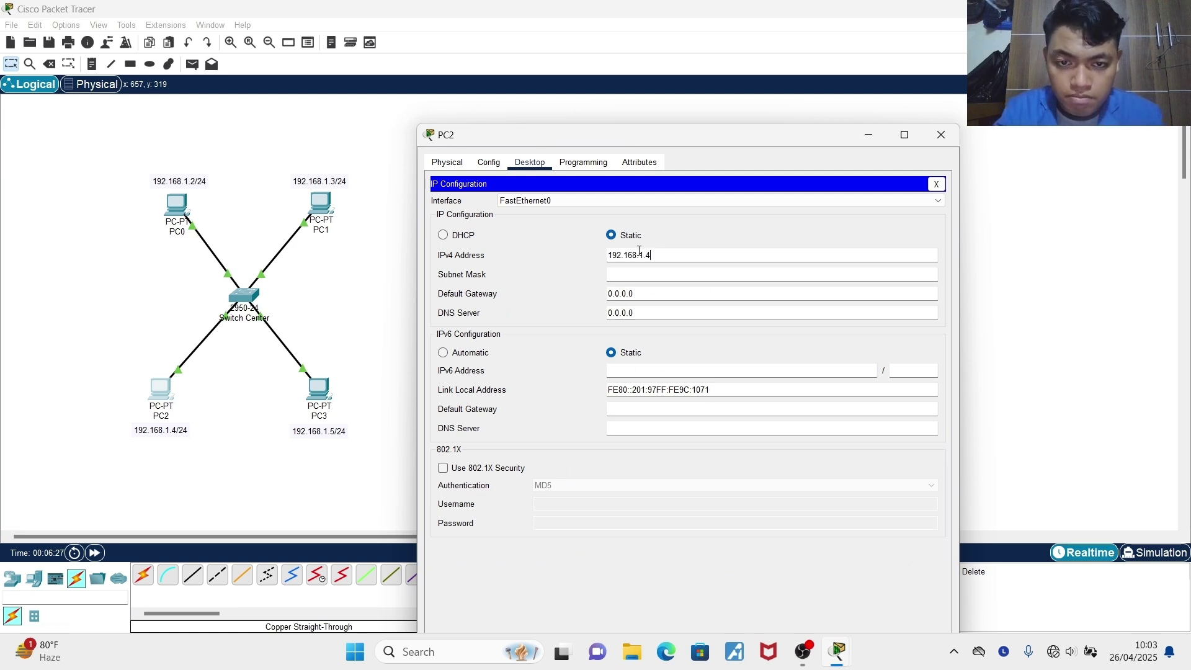
pyautogui.click(725, 273)
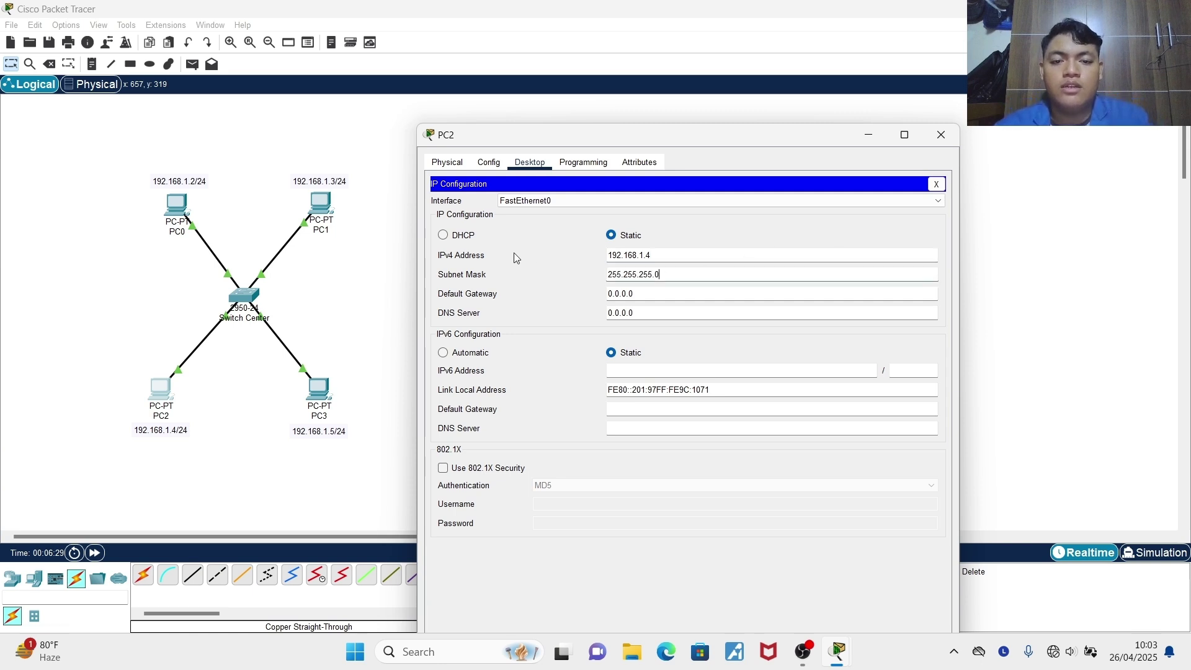
pyautogui.moveTo(713, 139); pyautogui.dragTo(725, 78)
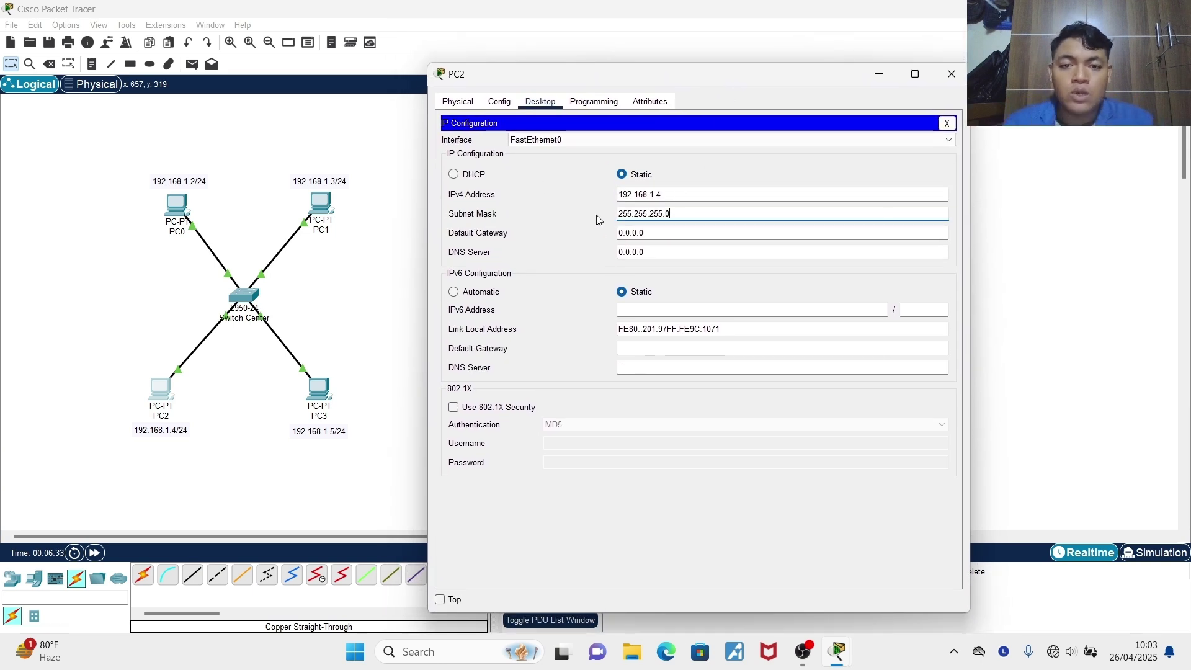
pyautogui.click(677, 212)
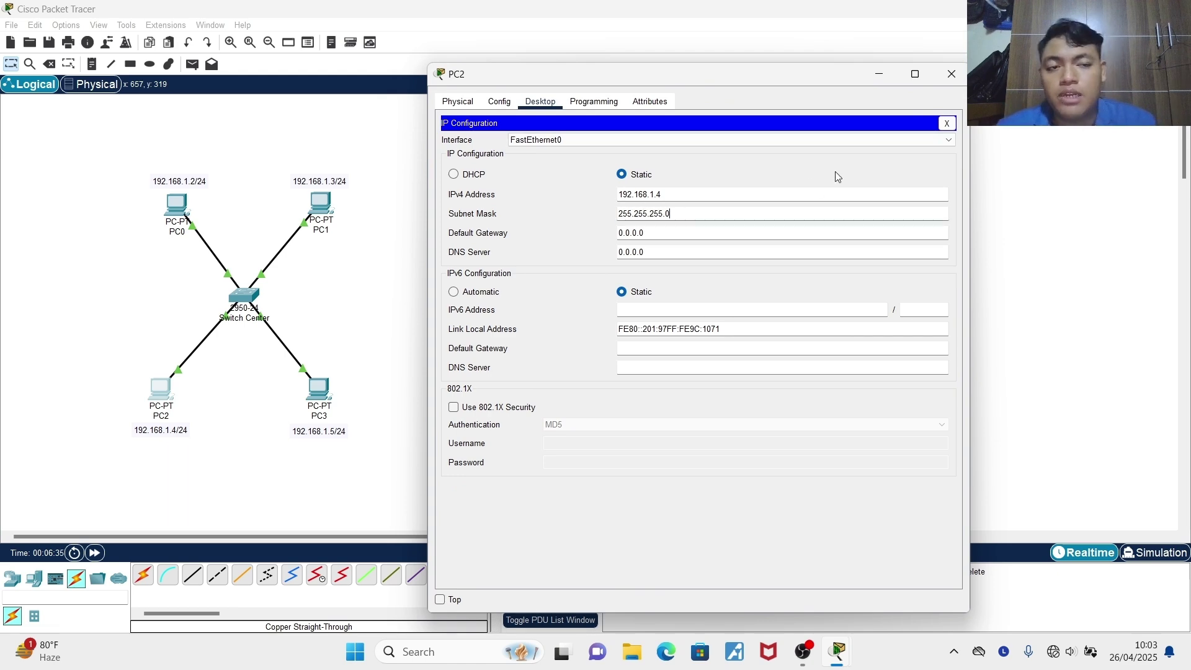
pyautogui.click(959, 84)
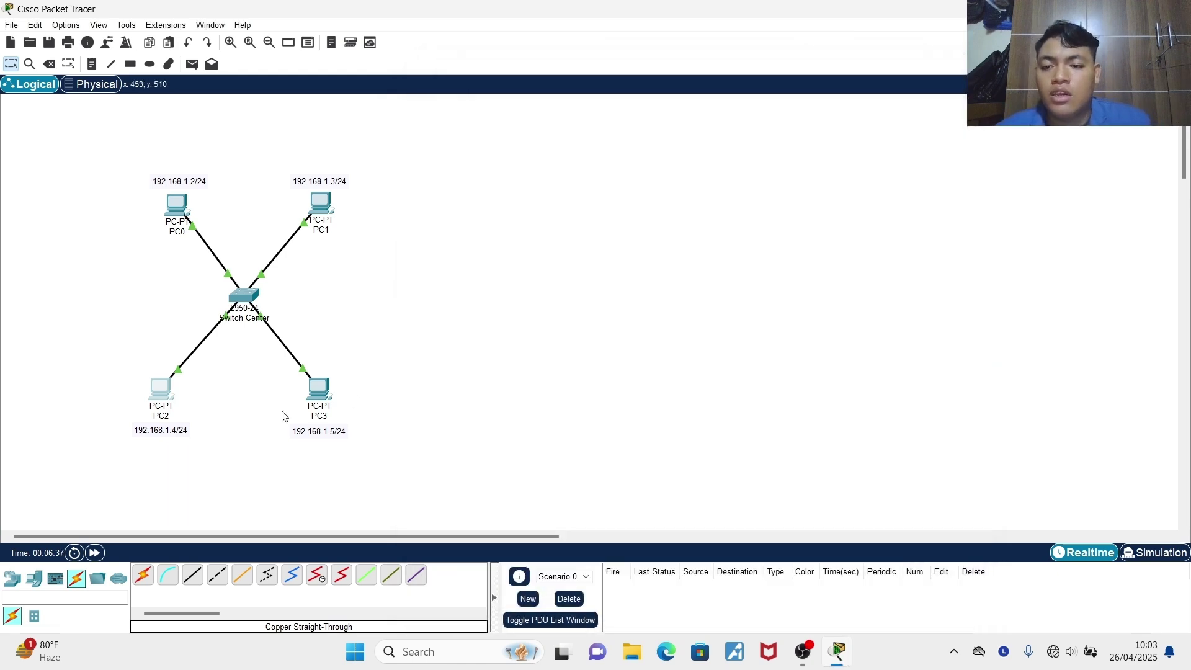
# Configure PC3 with the static IPv4 address 192.168.1.5 and subnet mask 255.255.255.0, and close its window
pyautogui.click(321, 392)
pyautogui.click(530, 121)
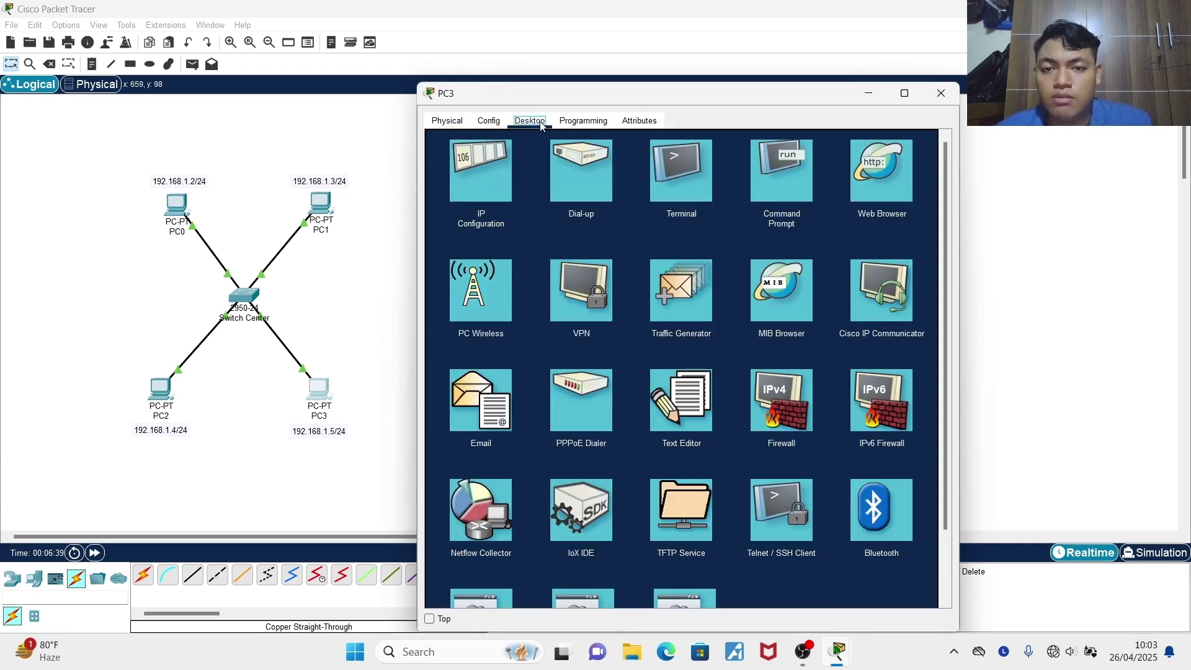
pyautogui.click(497, 189)
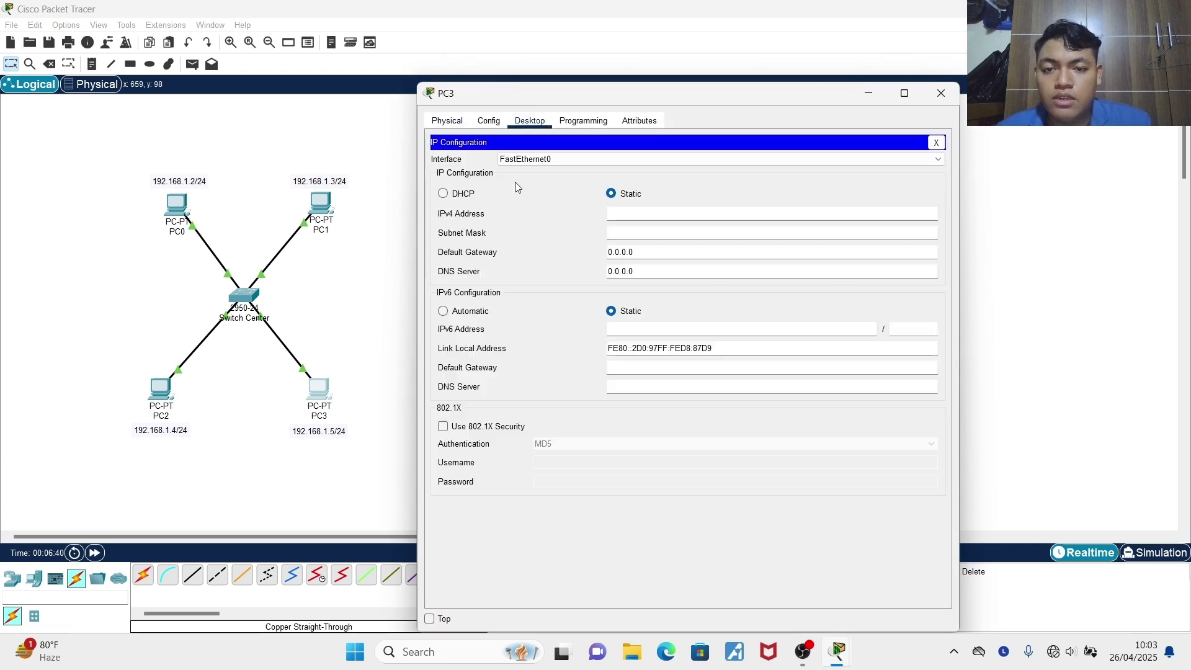
pyautogui.click(647, 212)
pyautogui.write('192.168.1.5')
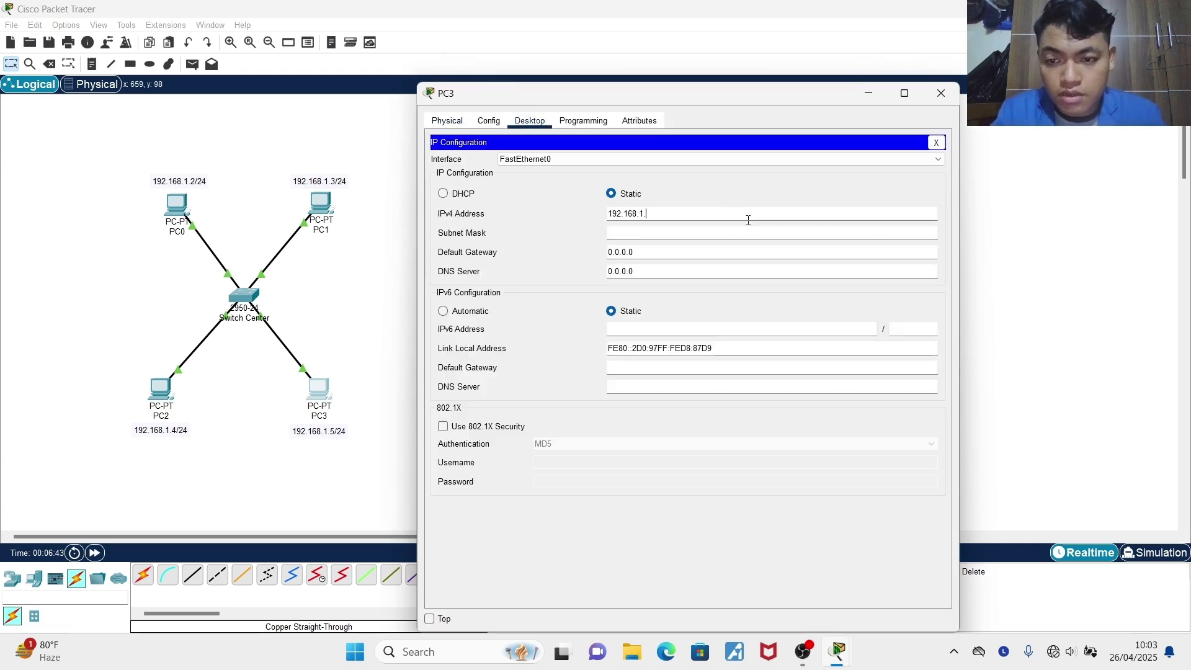
pyautogui.click(687, 234)
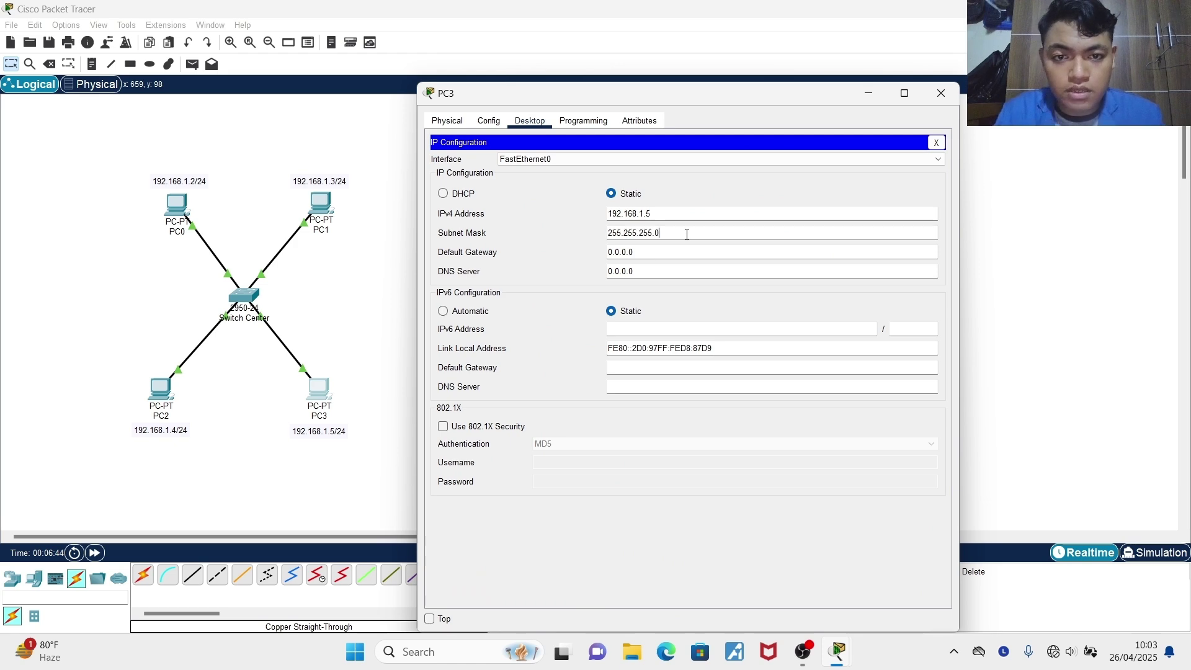
pyautogui.click(941, 93)
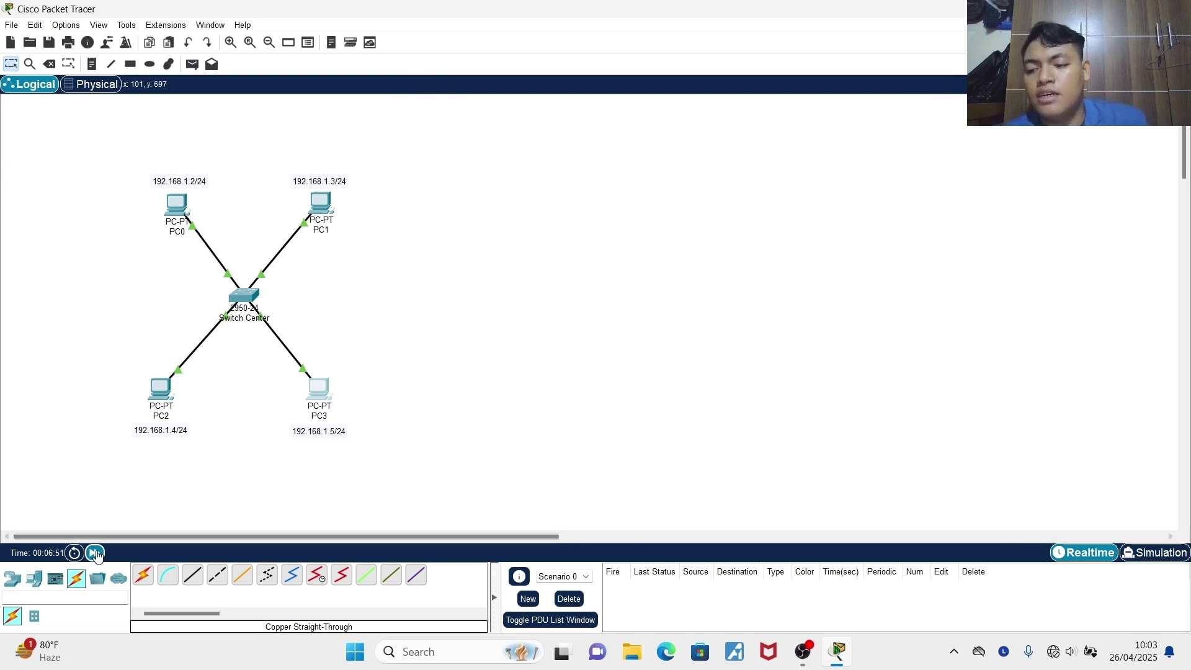
# Fast-forward the network time and send a simple PDU from PC0 to PC3
pyautogui.click(95, 553)
pyautogui.doubleClick(96, 553)
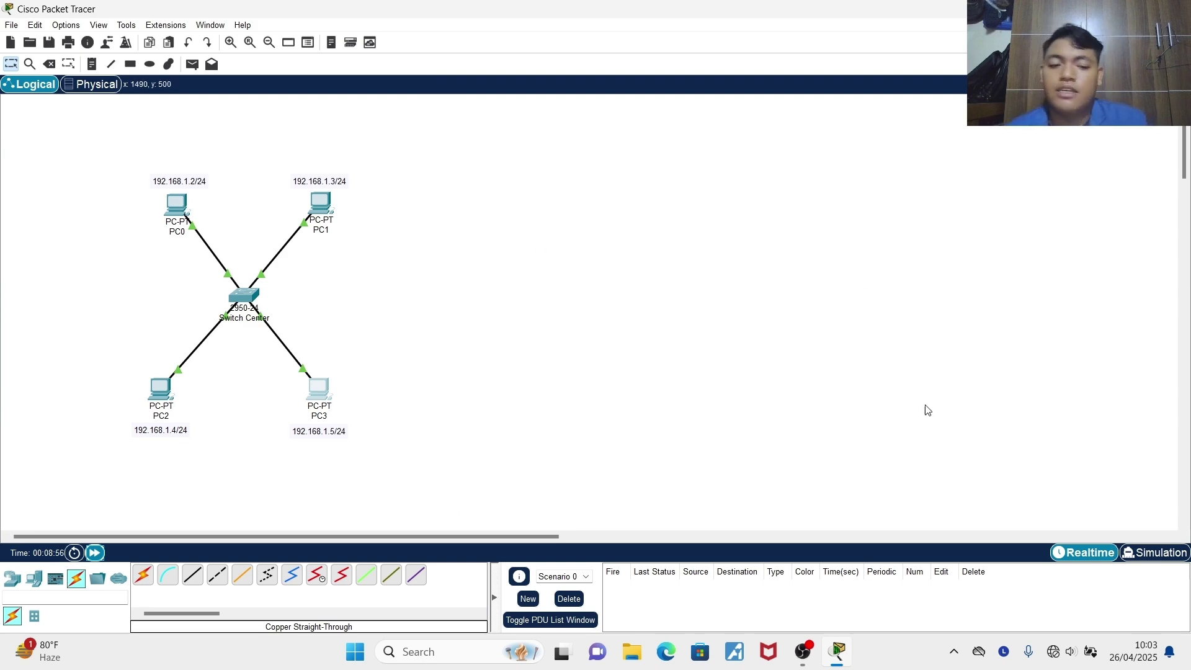
pyautogui.click(193, 64)
pyautogui.click(177, 206)
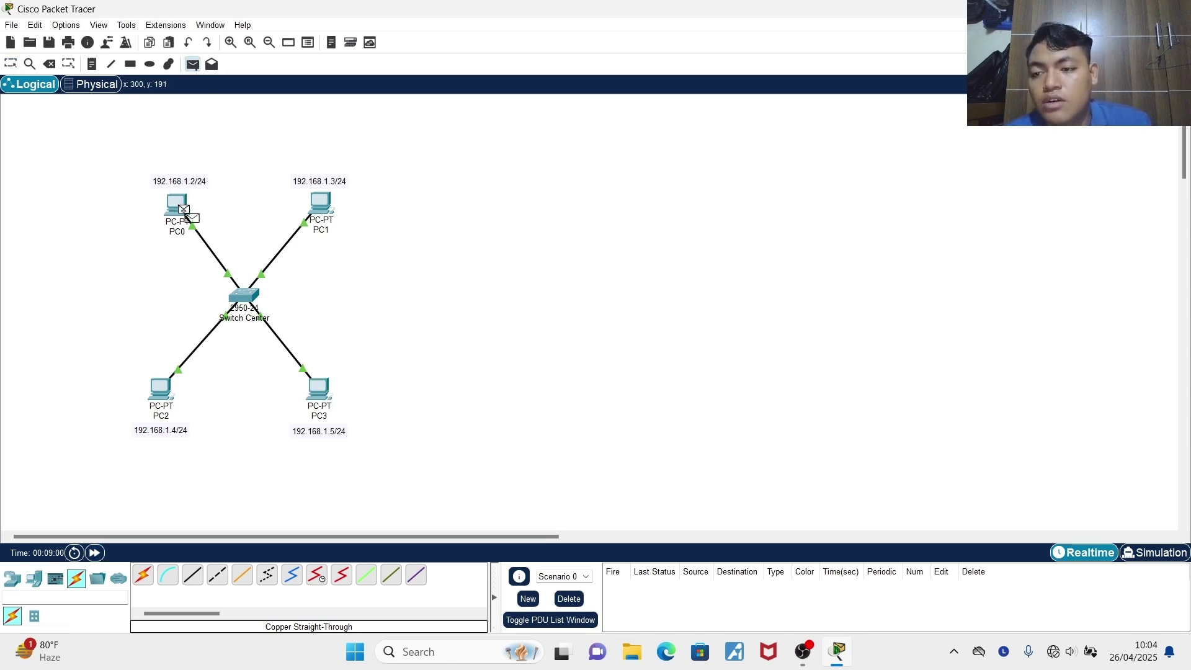
pyautogui.click(318, 390)
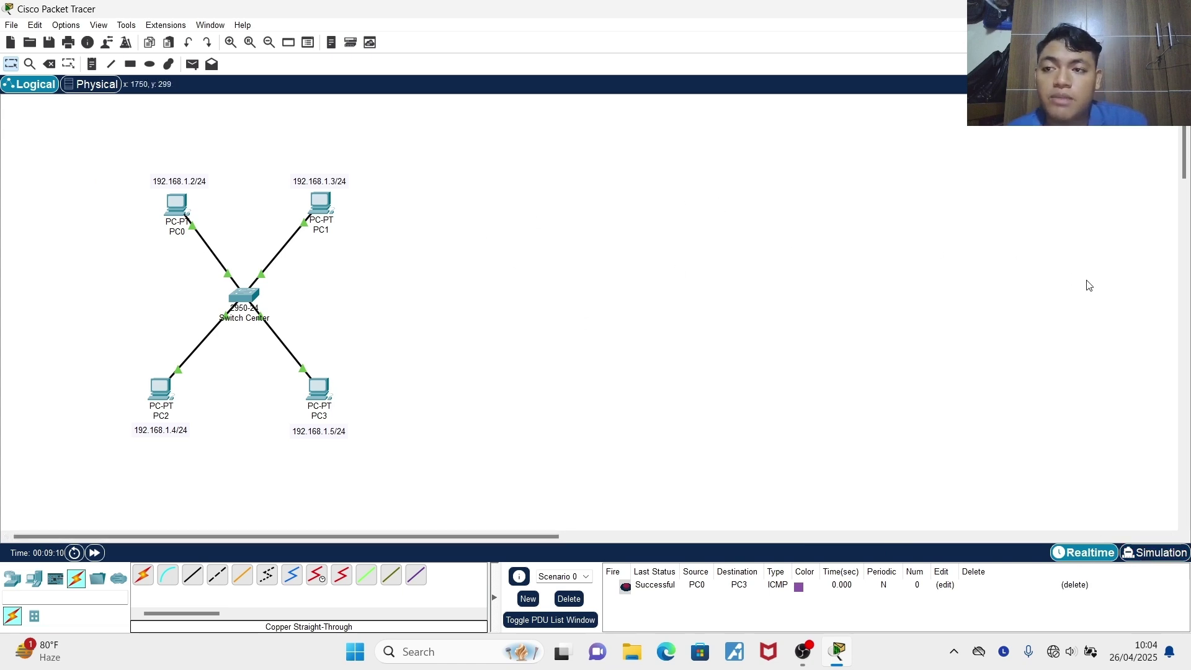
# Play the PC0-to-PC3 packet exchange in Simulation mode, pause it, and return to Realtime mode
pyautogui.click(1157, 552)
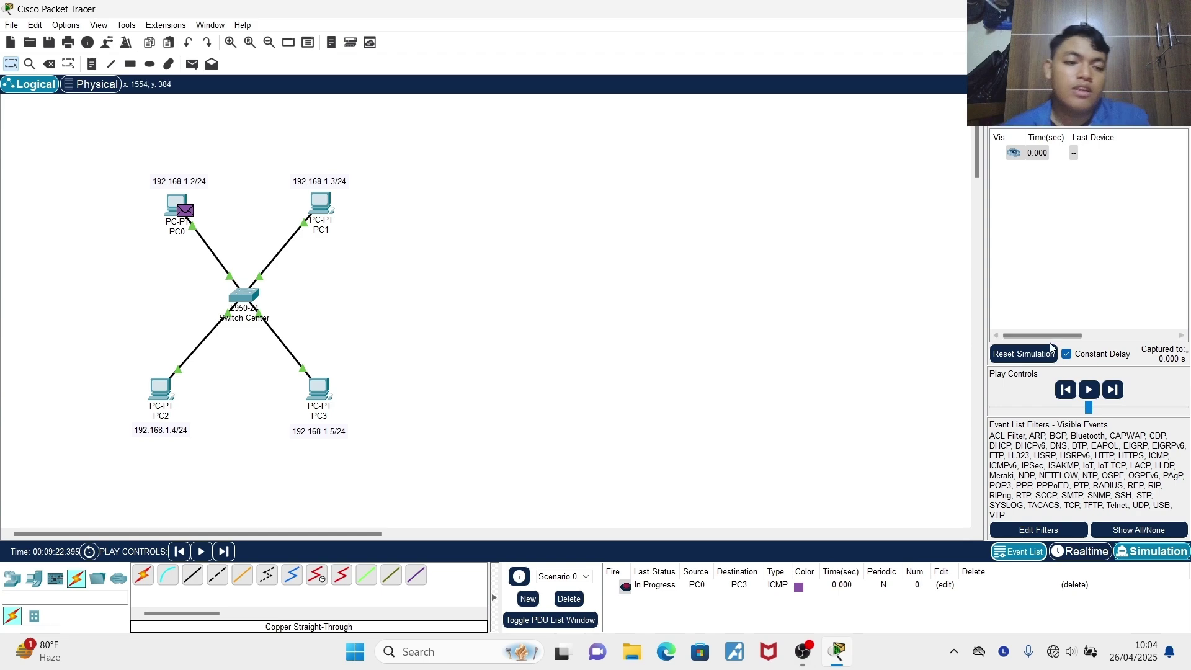
pyautogui.click(1090, 391)
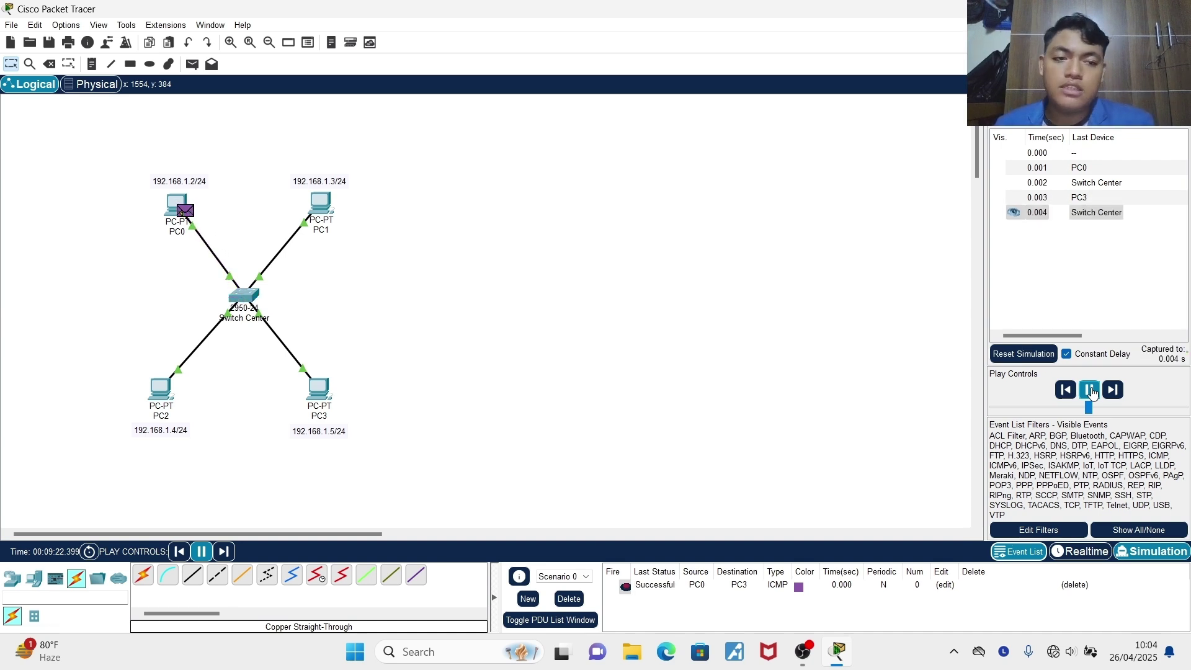
pyautogui.click(1090, 390)
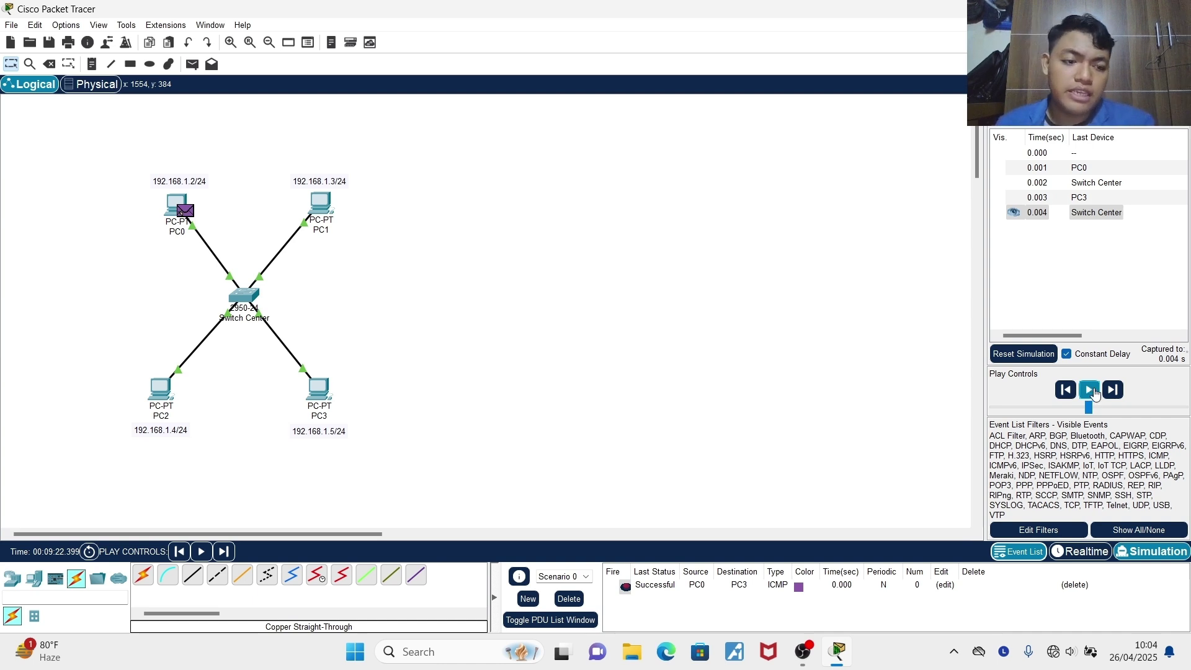
pyautogui.click(1092, 556)
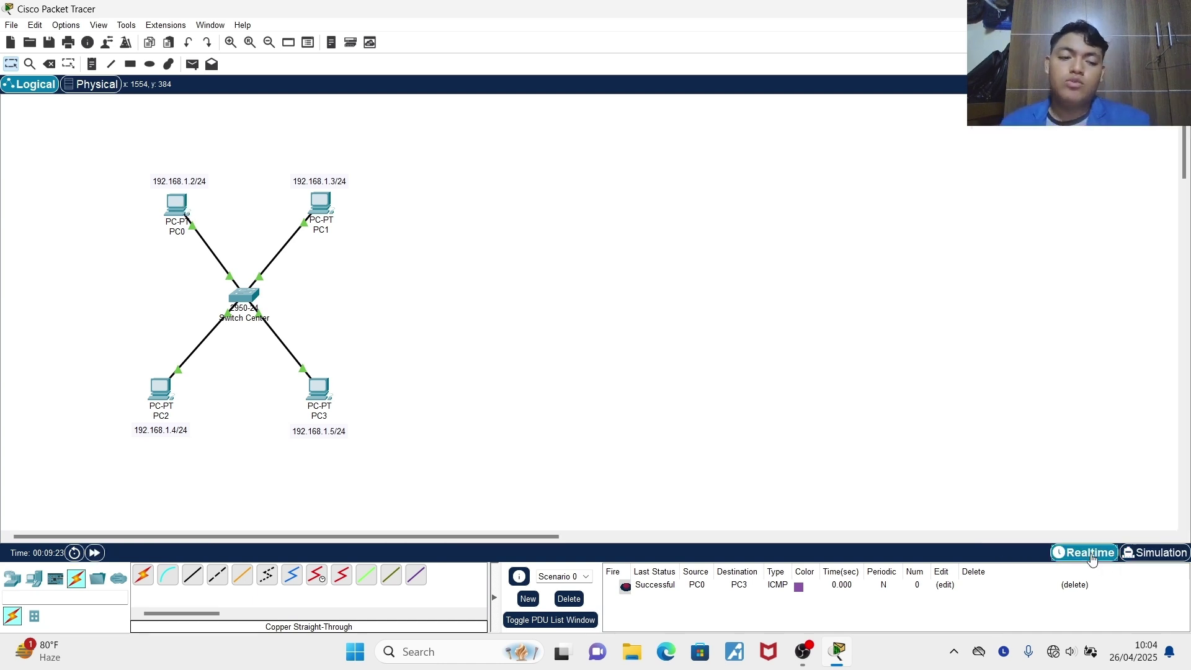
# Replay the PDU in Simulation mode until it reaches PC3, pause it, and close the simulation event list
pyautogui.click(1154, 554)
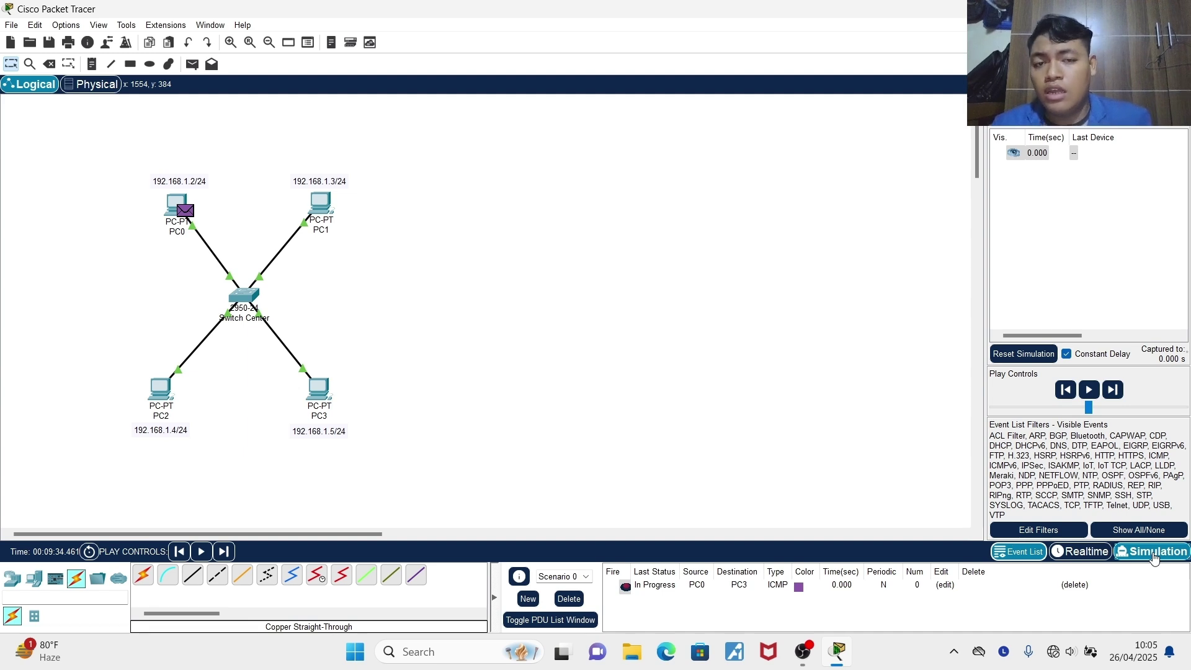
pyautogui.click(1090, 392)
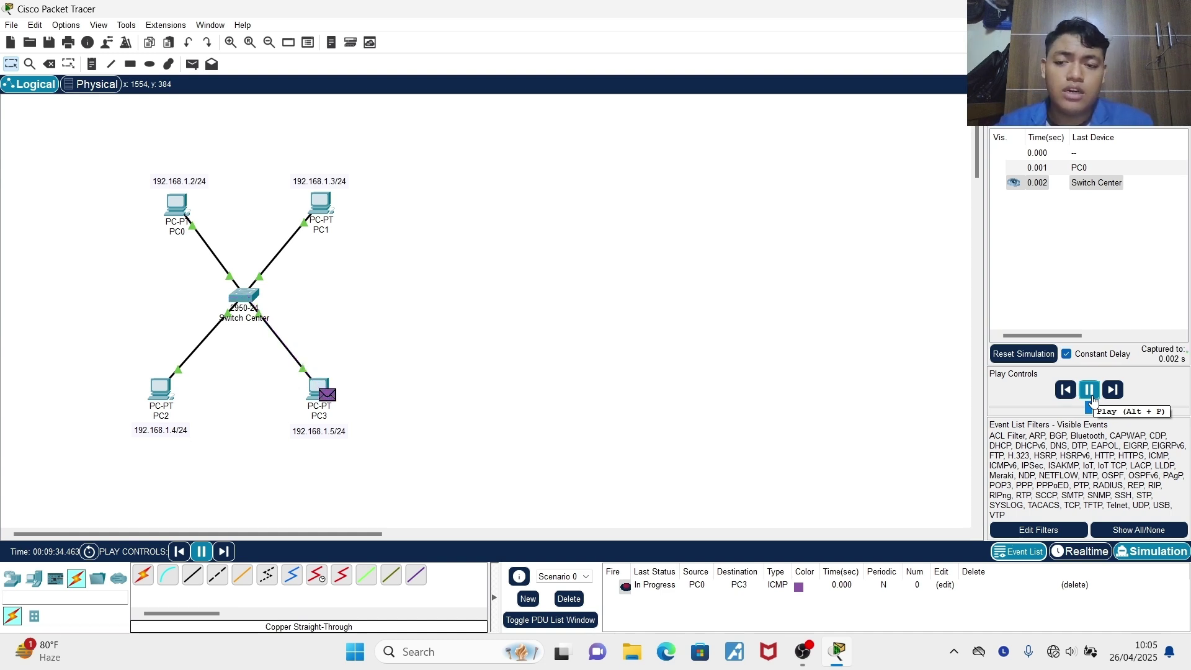
pyautogui.click(1092, 397)
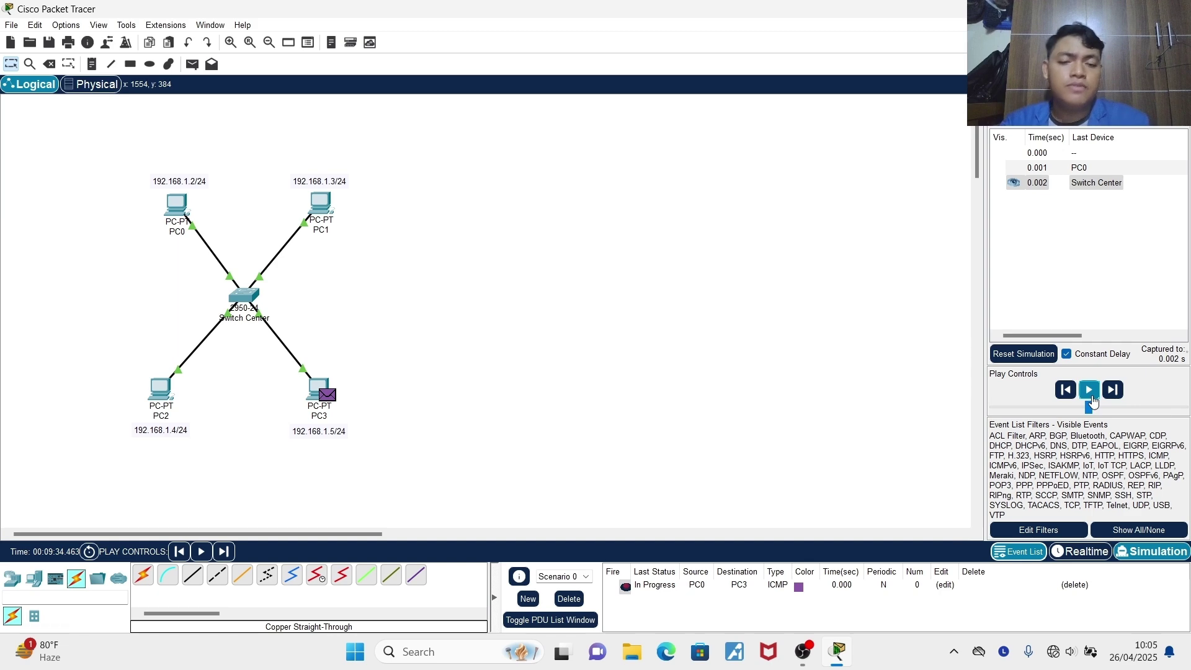
pyautogui.click(1079, 132)
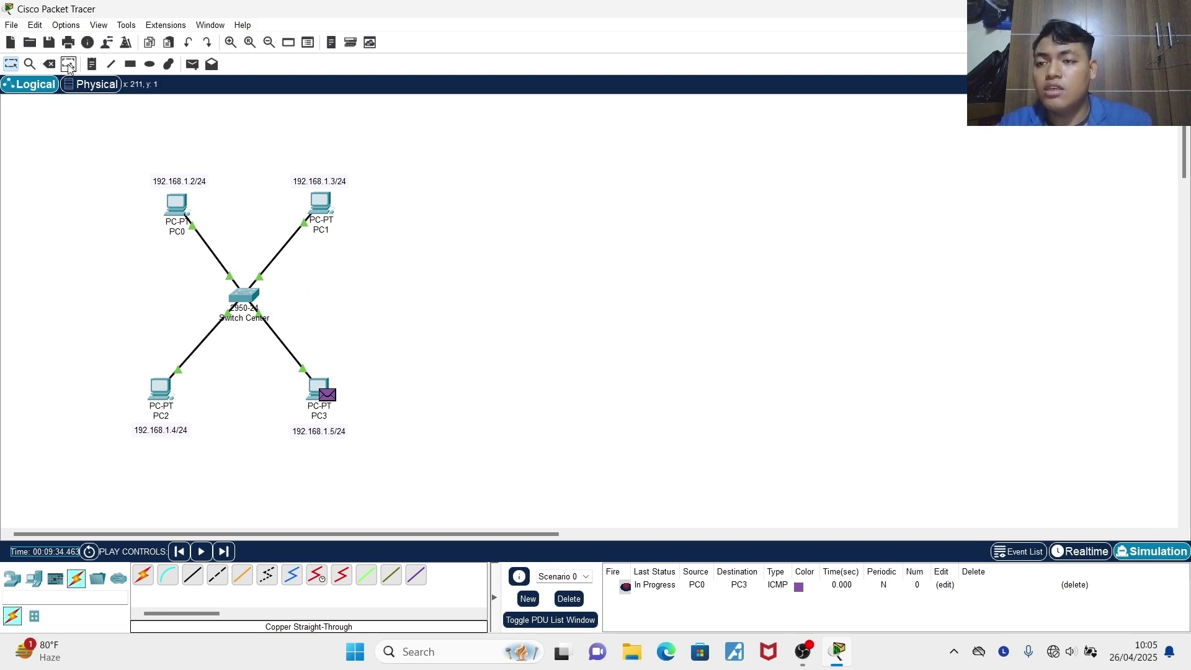
# Add the note "Topologi Star" between PC0 and PC1 above the central switch, and return to Realtime mode
pyautogui.click(92, 64)
pyautogui.click(231, 149)
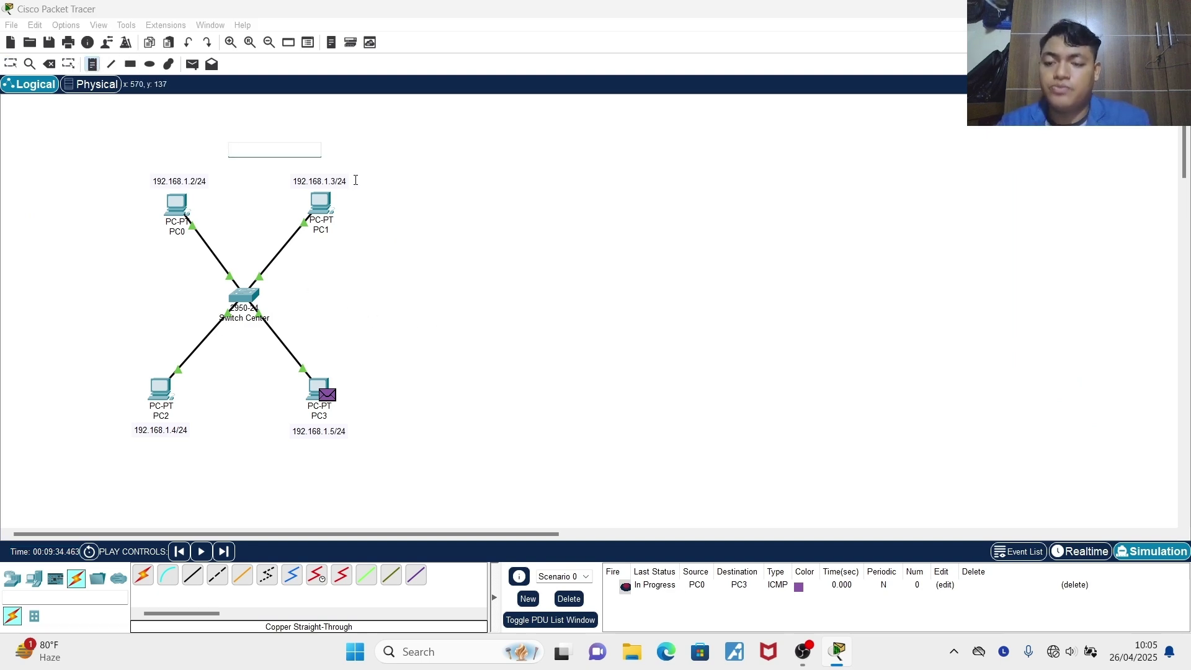
pyautogui.write('Topologi S')
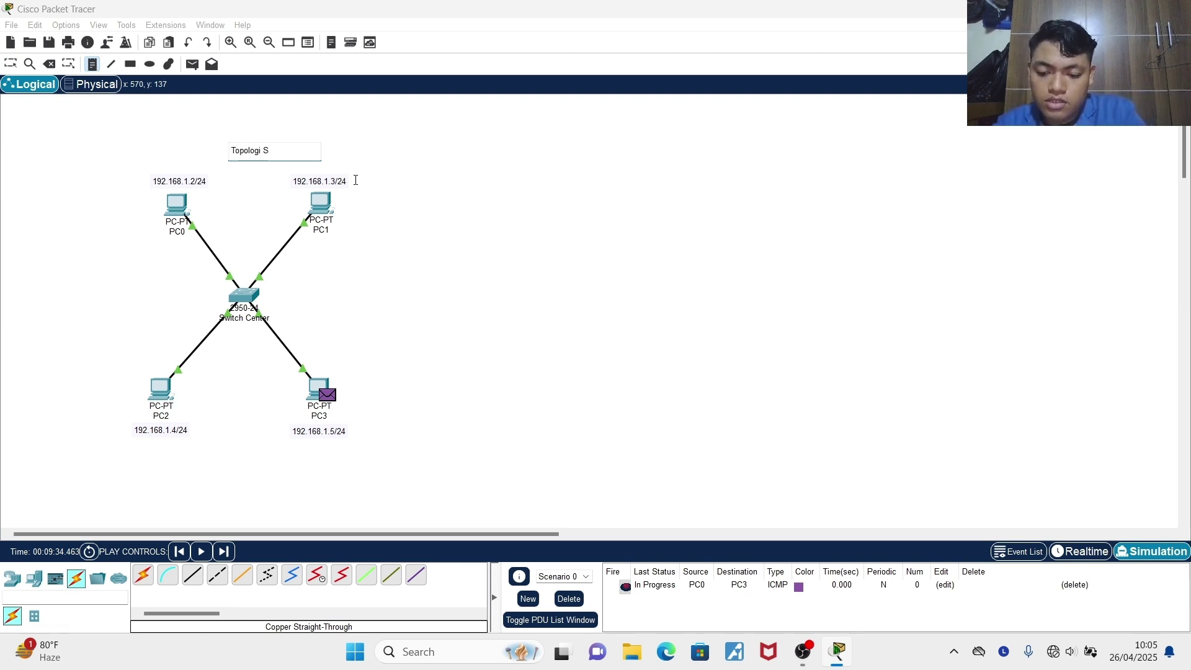
pyautogui.write('tar')
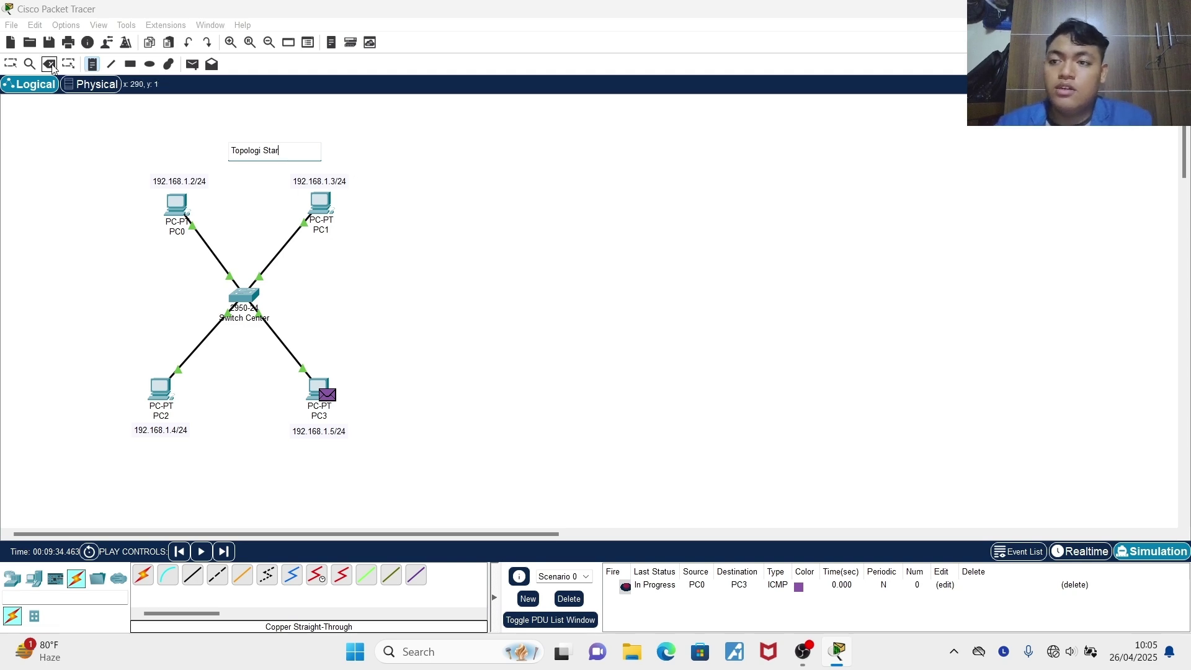
pyautogui.click(11, 64)
pyautogui.moveTo(260, 153); pyautogui.dragTo(253, 221)
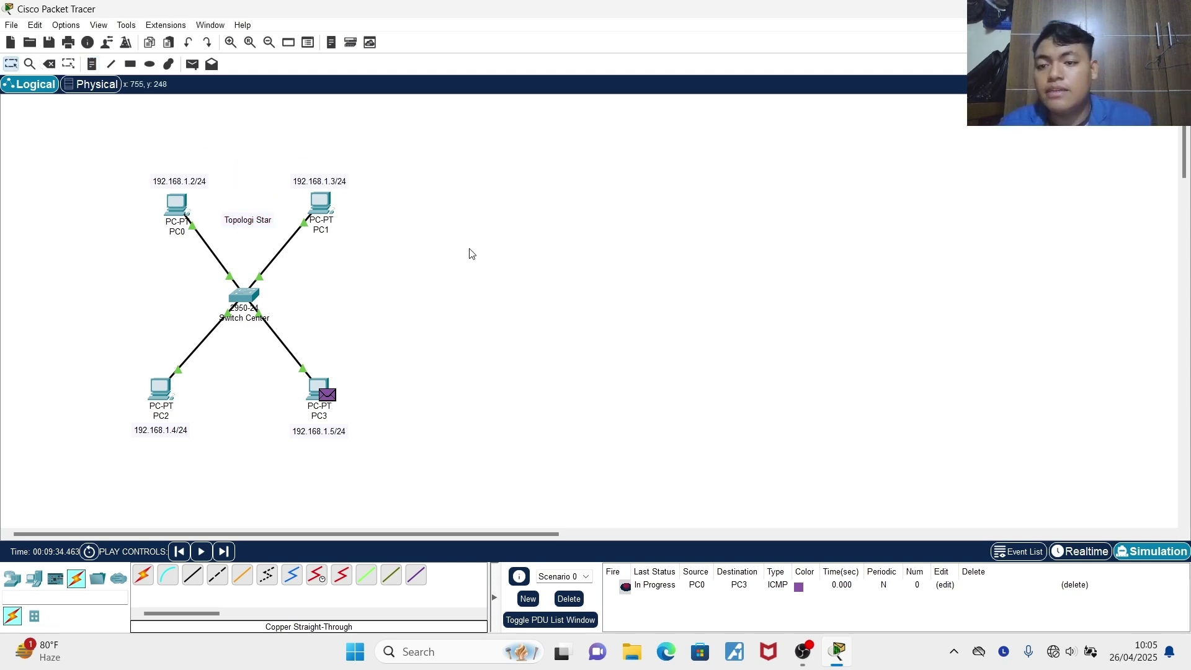
pyautogui.click(1081, 551)
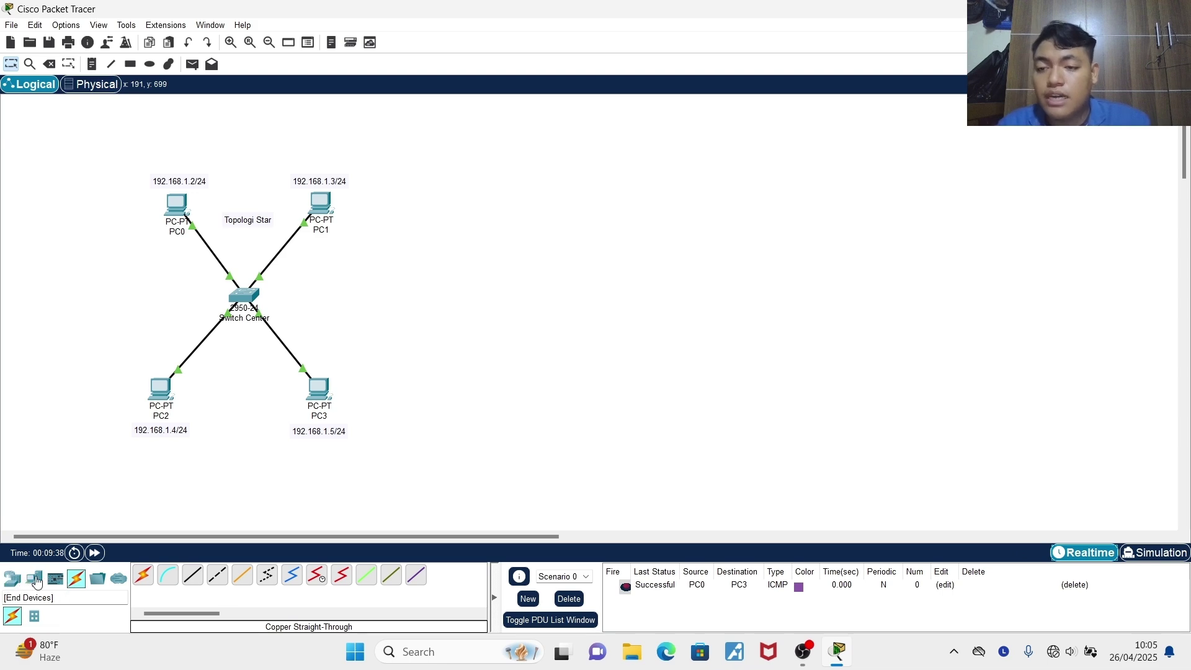
# Add four 2950-24 switches in the empty workspace beside the star topology
pyautogui.click(16, 584)
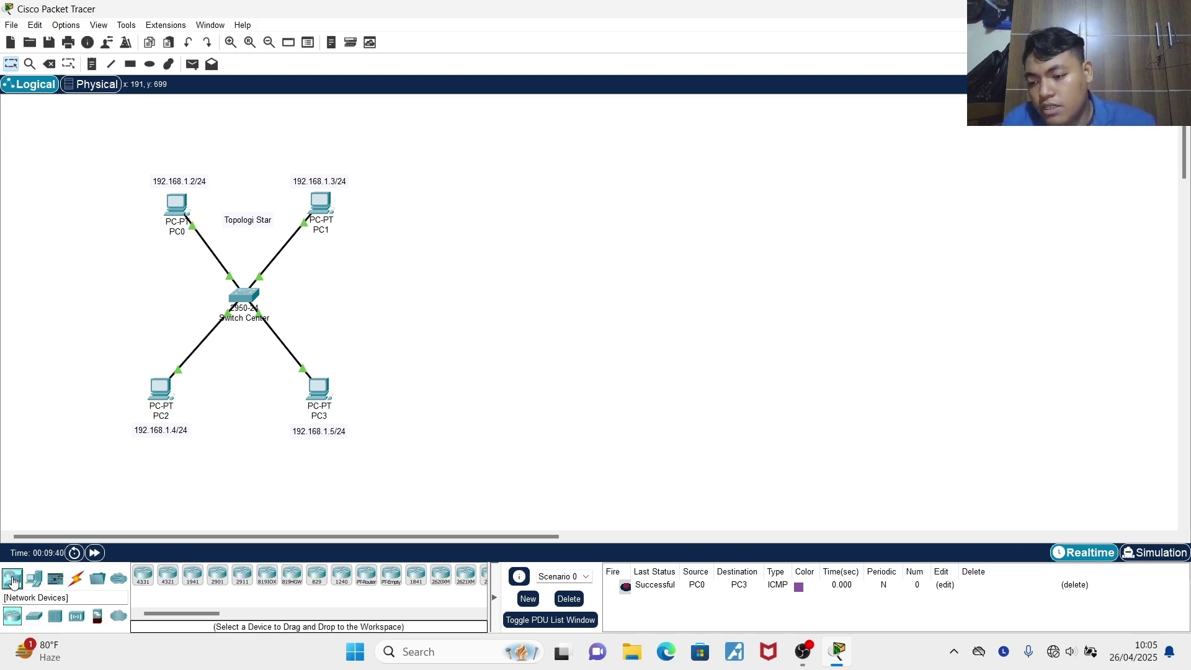
pyautogui.click(34, 615)
pyautogui.click(315, 585)
pyautogui.click(596, 292)
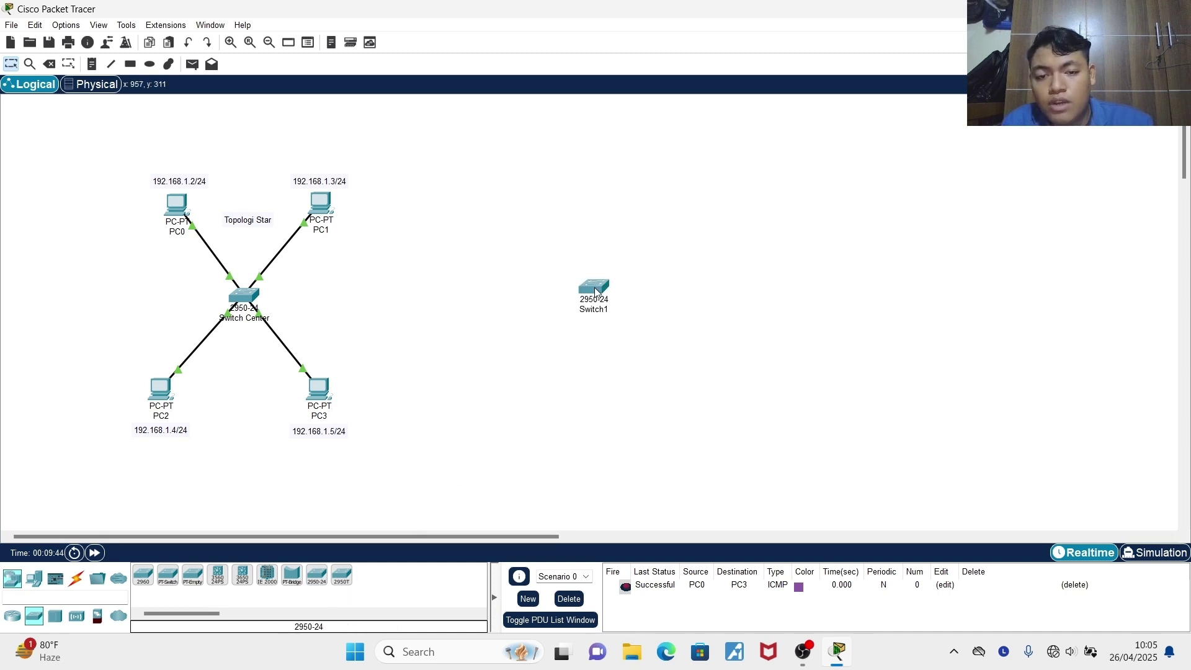
pyautogui.click(316, 576)
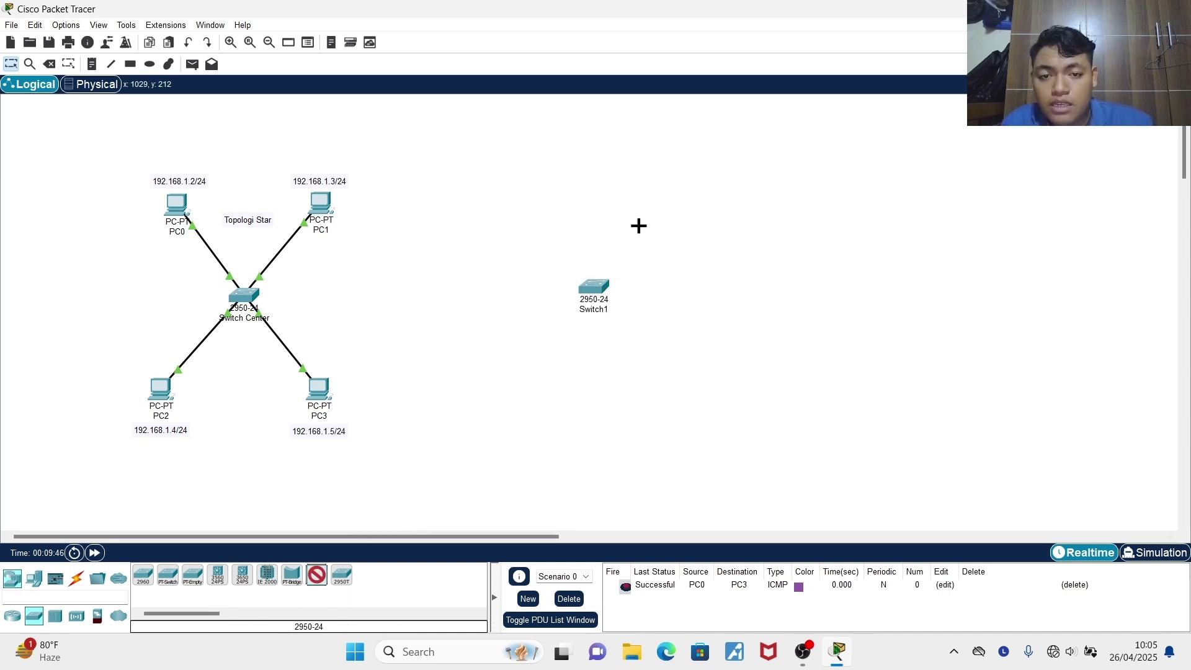
pyautogui.click(645, 233)
pyautogui.click(316, 576)
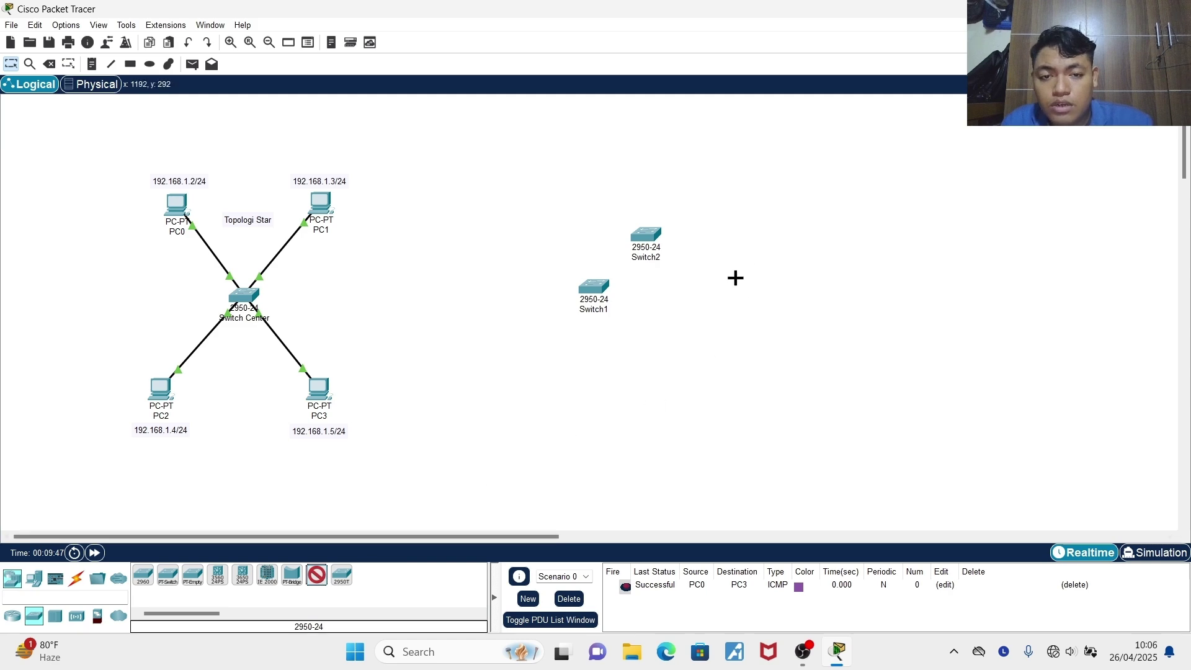
pyautogui.click(689, 301)
pyautogui.click(316, 576)
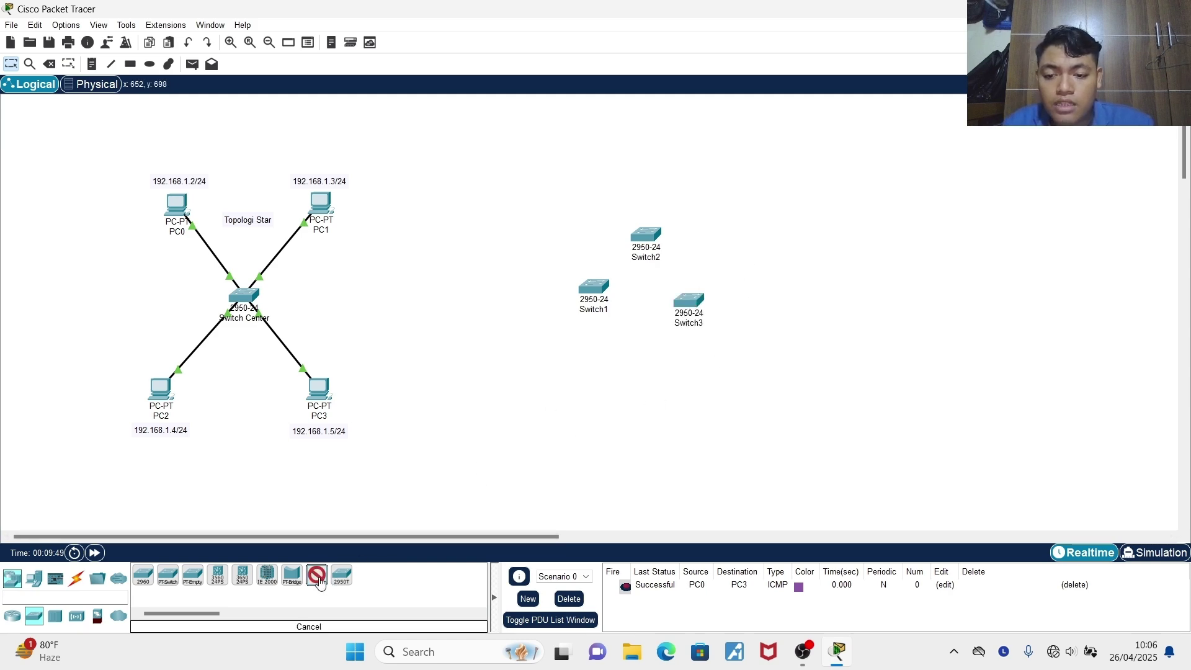
pyautogui.click(637, 356)
# Spread the four new switches into a diamond, with Switch2 opposite Switch4 and Switch1 opposite Switch3
pyautogui.moveTo(696, 300); pyautogui.dragTo(750, 290)
pyautogui.moveTo(640, 360); pyautogui.dragTo(681, 365)
pyautogui.moveTo(649, 236); pyautogui.dragTo(674, 232)
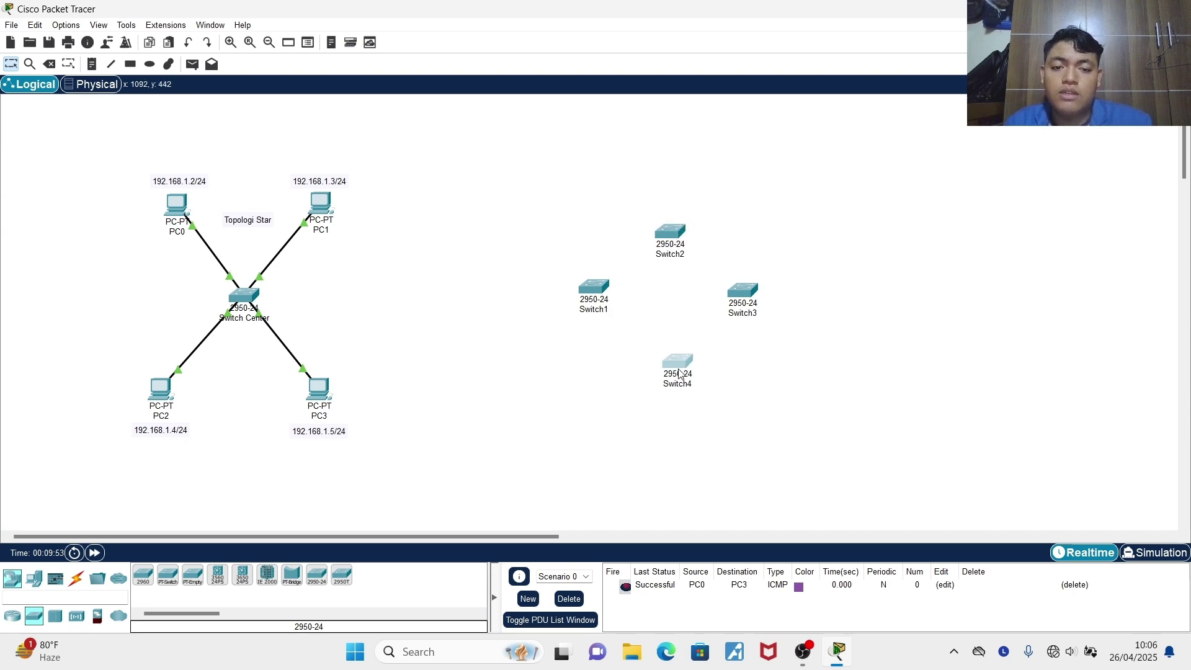
pyautogui.moveTo(679, 372); pyautogui.dragTo(673, 372)
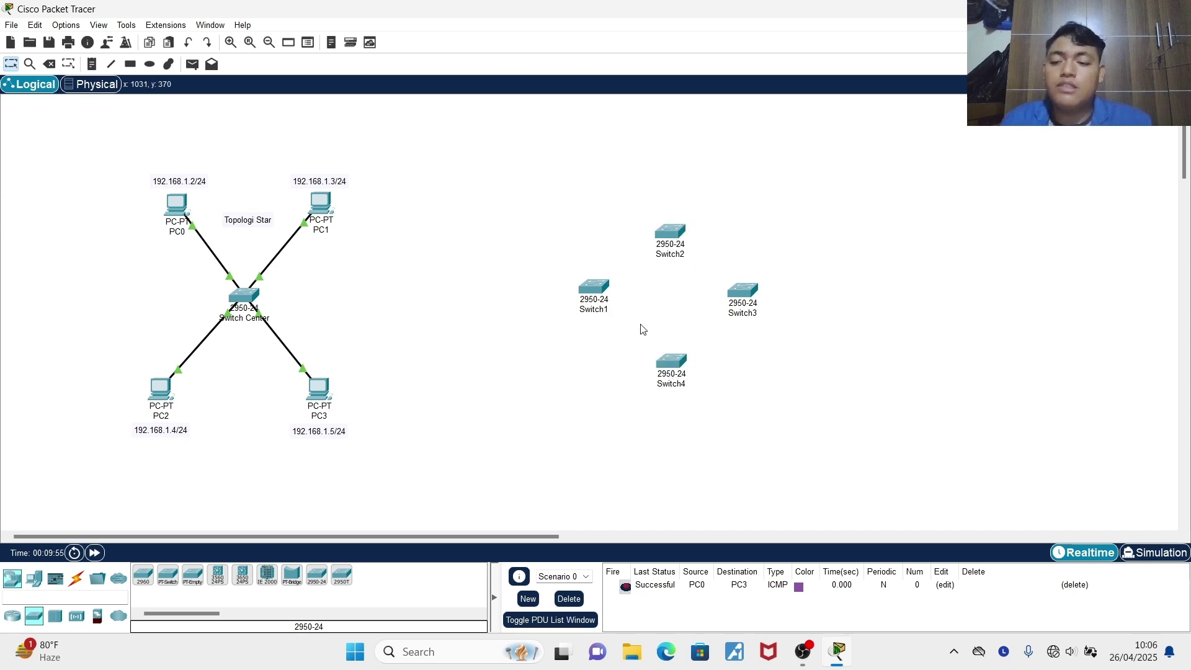
# Place four PC-PT end devices around the diamond, one on the outer side of each new switch
pyautogui.click(34, 578)
pyautogui.click(142, 574)
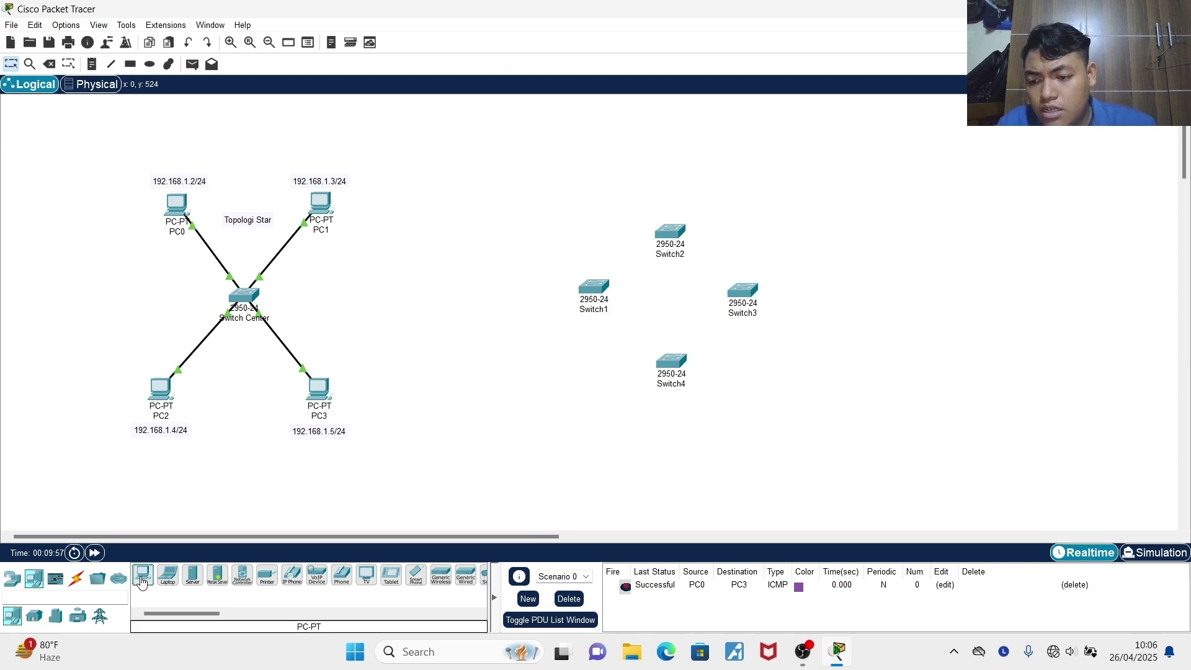
pyautogui.click(505, 301)
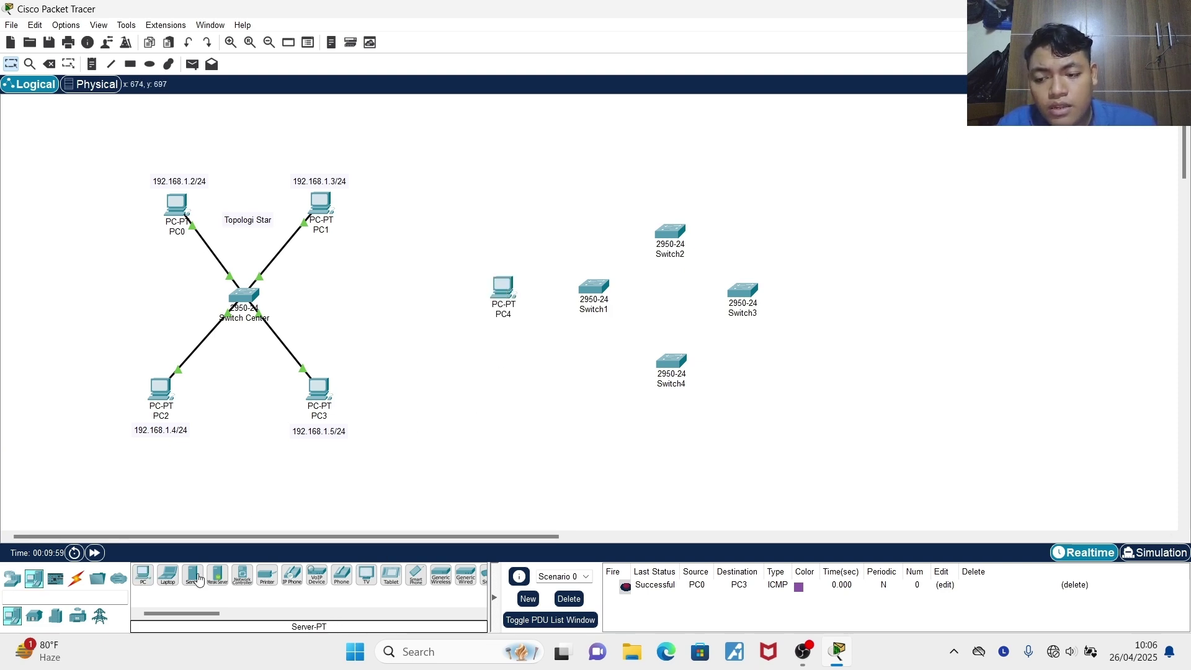
pyautogui.click(143, 575)
pyautogui.click(679, 177)
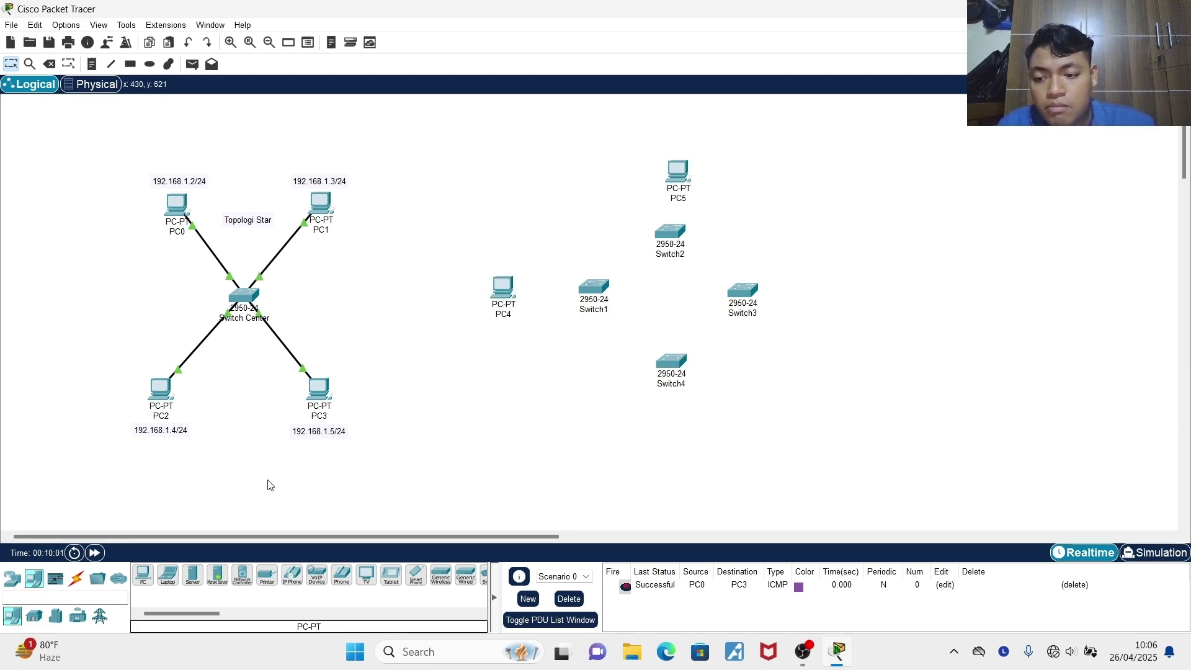
pyautogui.click(143, 574)
pyautogui.click(830, 304)
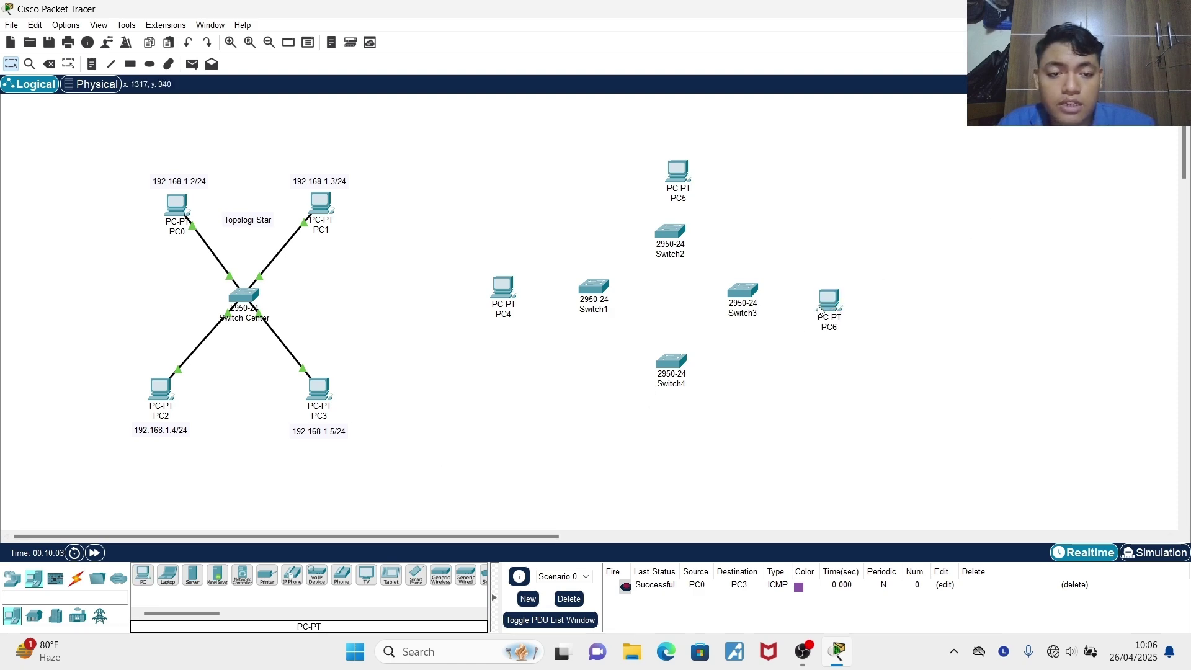
pyautogui.moveTo(830, 302); pyautogui.dragTo(837, 297)
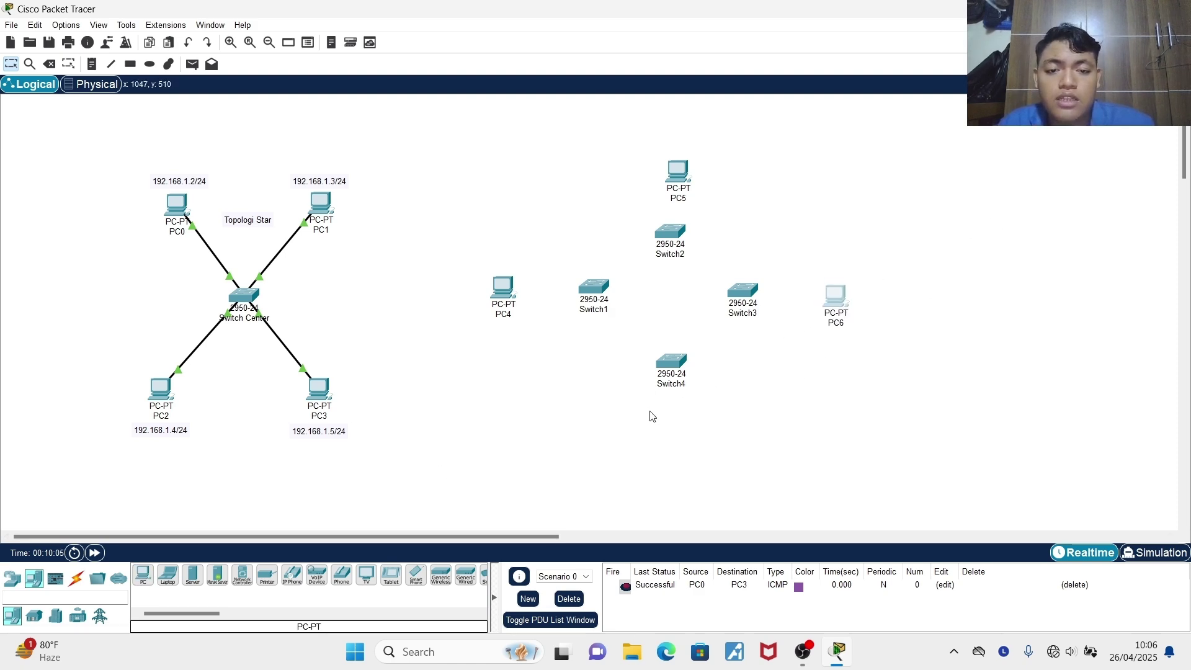
pyautogui.click(142, 574)
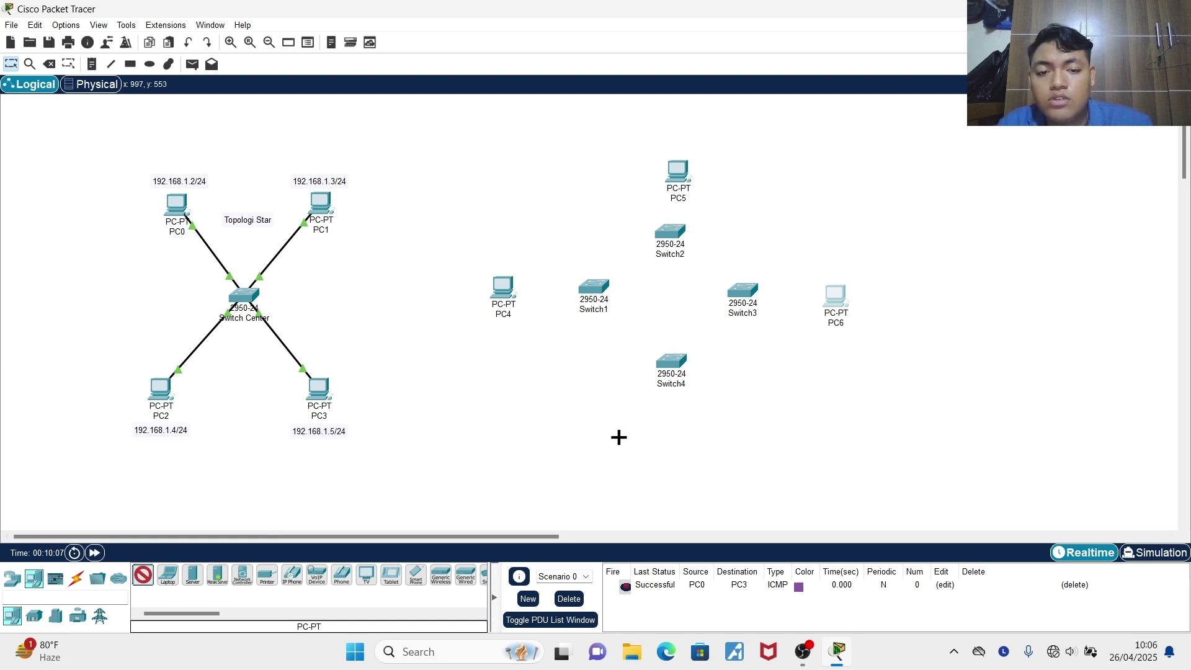
pyautogui.click(680, 438)
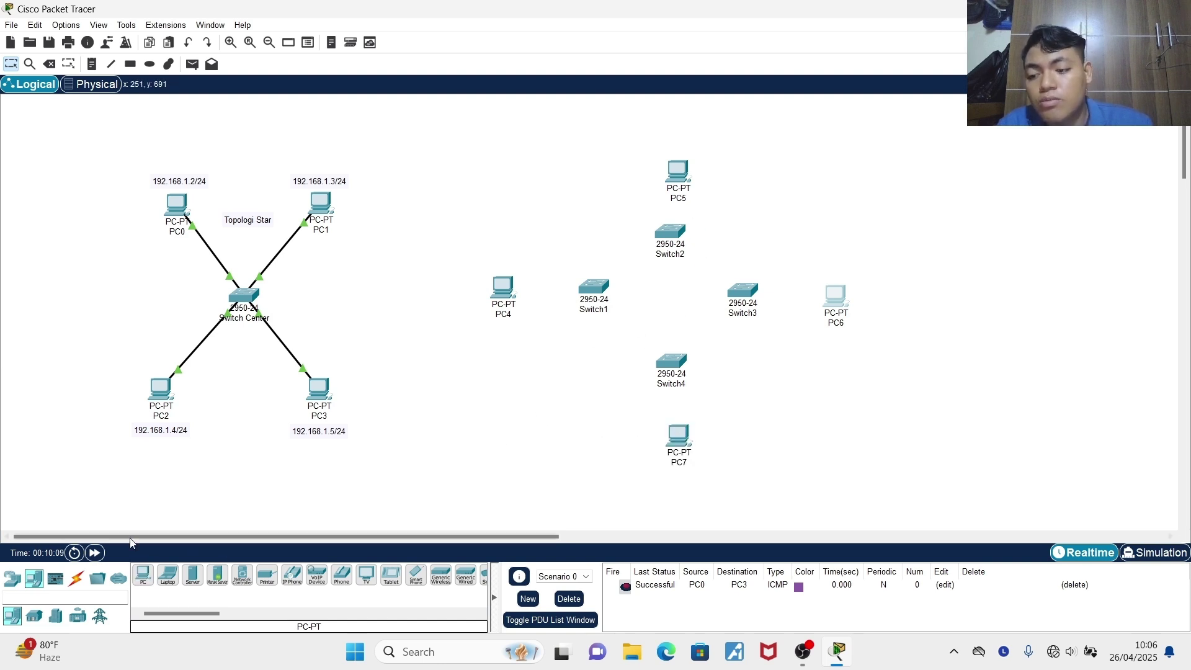
# Connect PC4's FastEthernet0 to Switch1's FastEthernet0/1 with a Copper Straight-Through cable
pyautogui.click(76, 579)
pyautogui.click(199, 583)
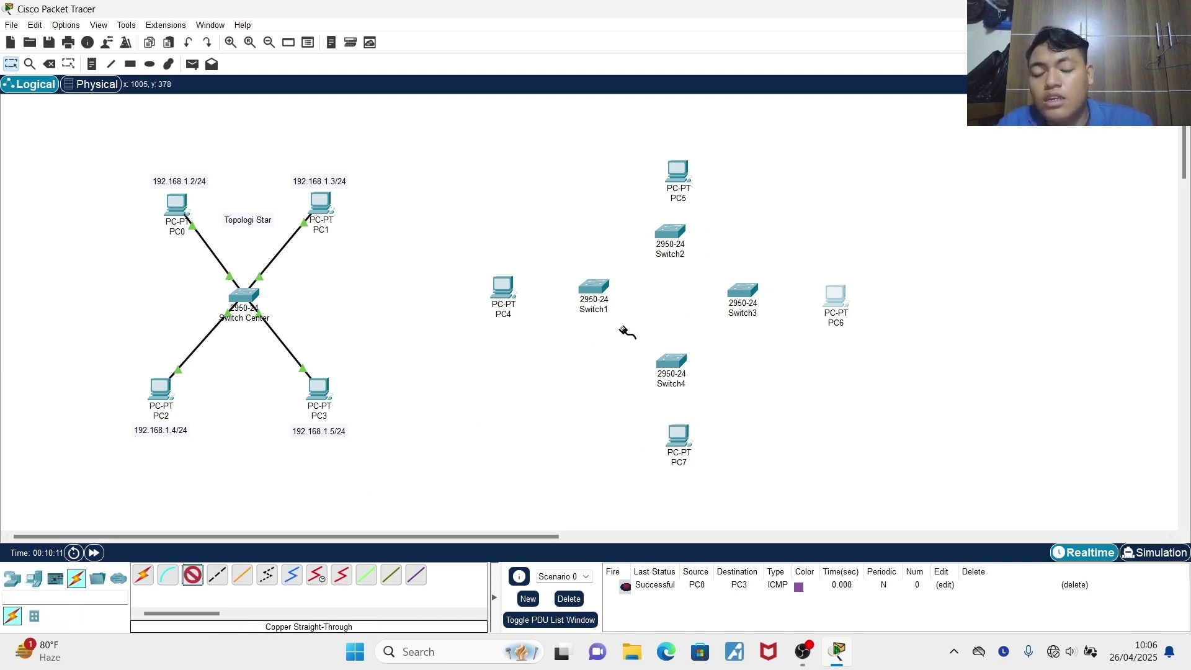
pyautogui.click(512, 286)
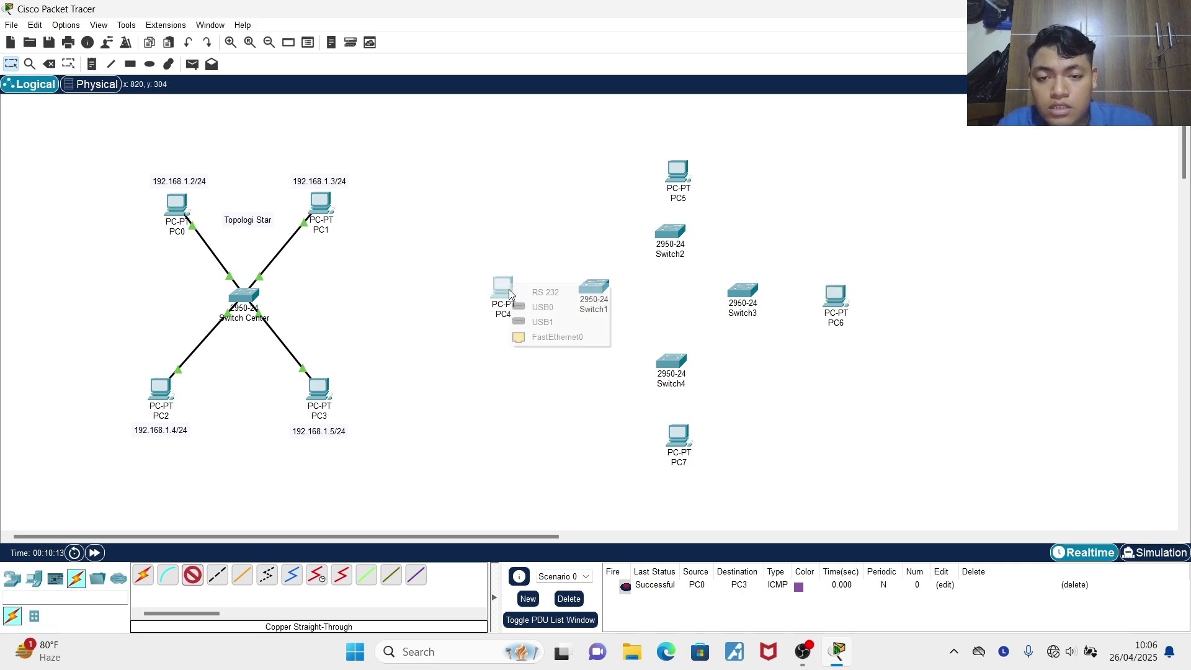
pyautogui.click(559, 338)
pyautogui.click(596, 284)
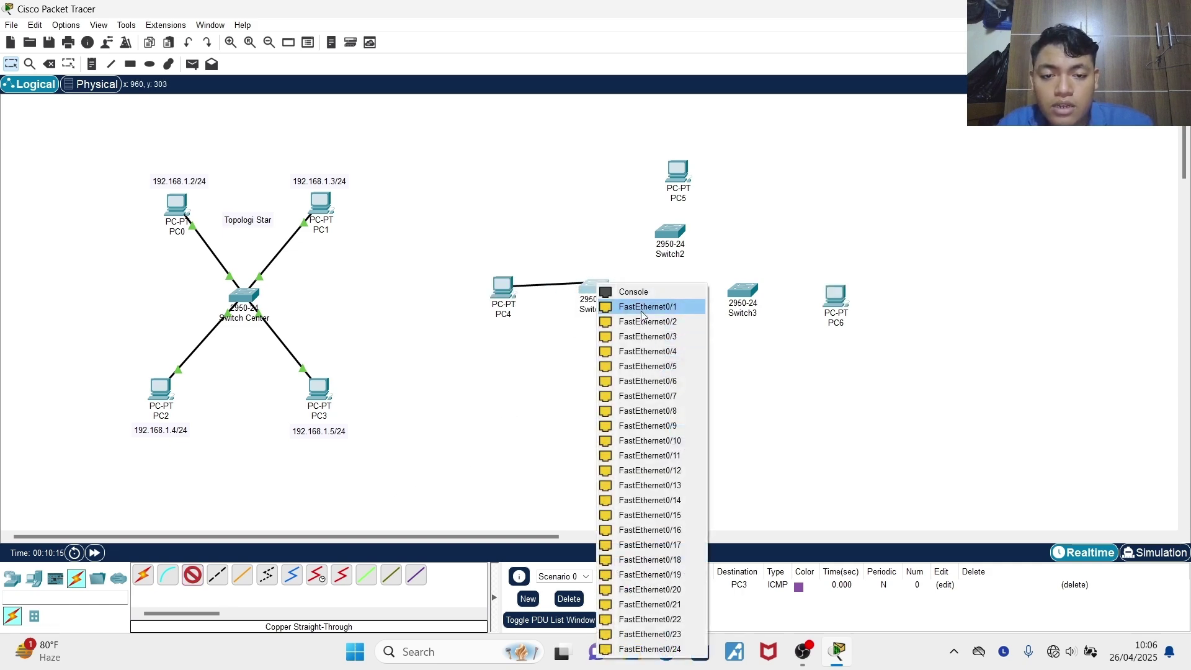
pyautogui.click(641, 310)
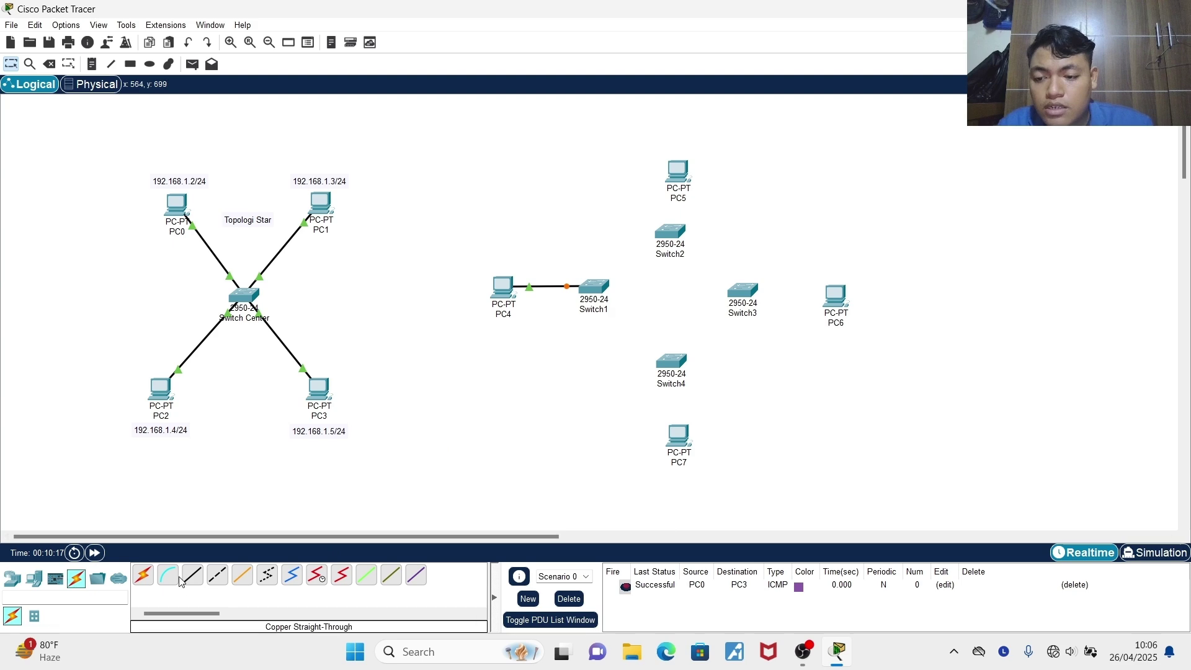
# Connect PC5's FastEthernet0 to a FastEthernet port on Switch2 with a Copper Straight-Through cable
pyautogui.click(200, 578)
pyautogui.click(670, 172)
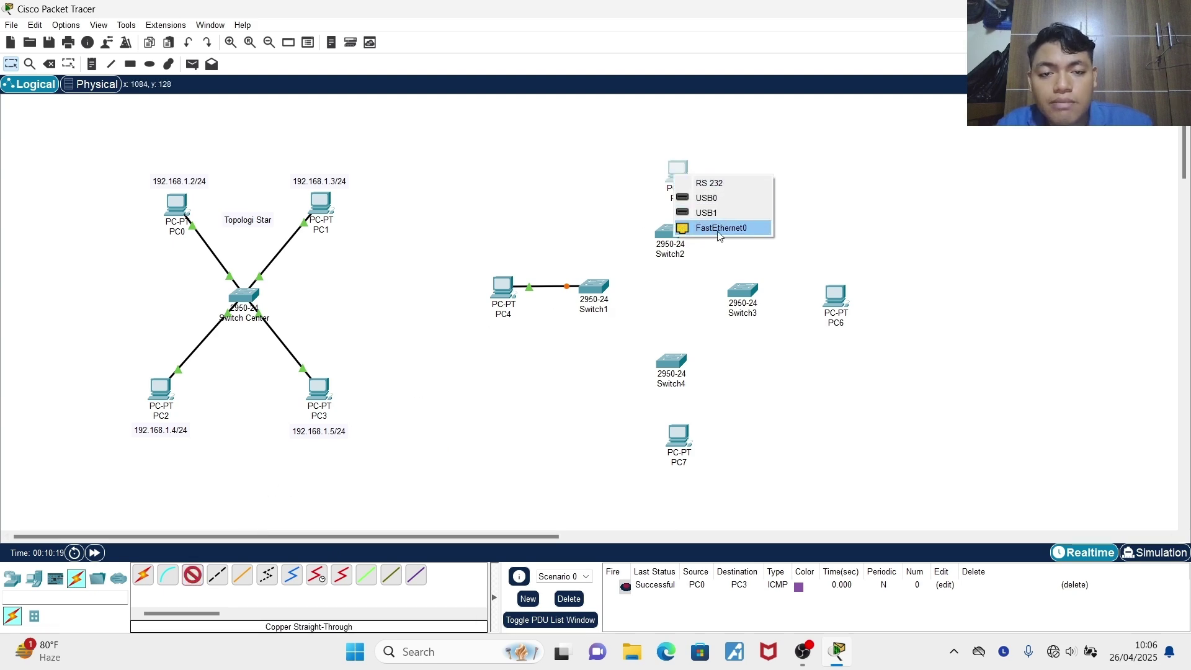
pyautogui.click(713, 230)
pyautogui.click(669, 234)
pyautogui.click(715, 264)
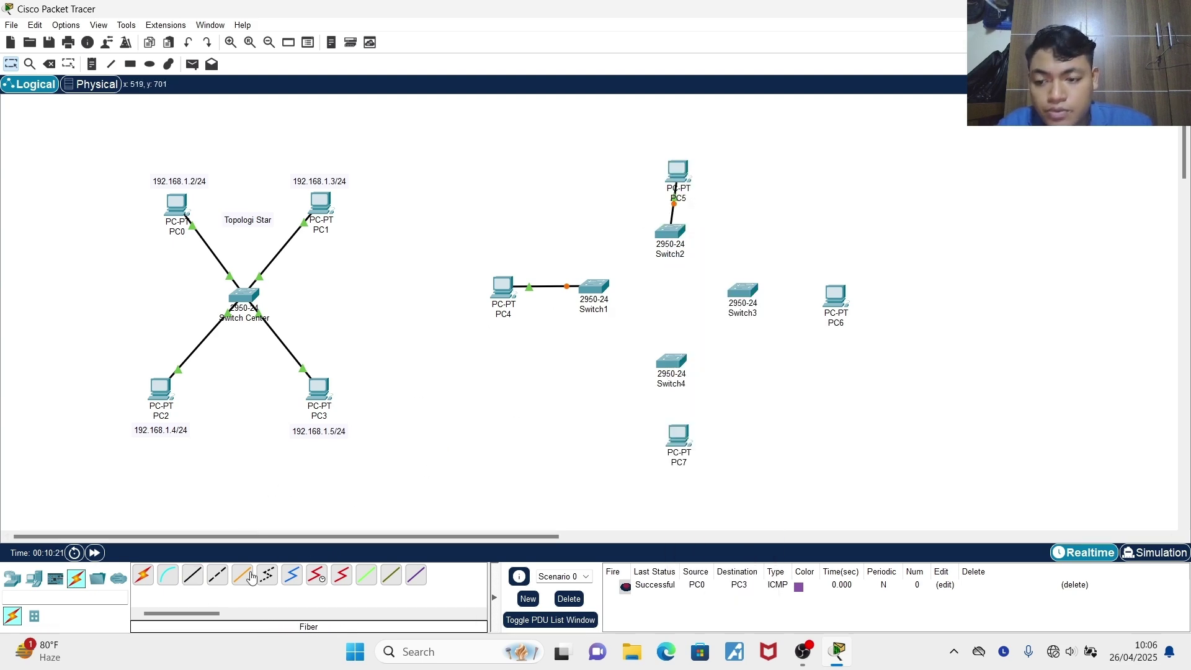
# Connect PC6's FastEthernet0 to Switch3's FastEthernet0/1 with a Copper Straight-Through cable
pyautogui.click(193, 575)
pyautogui.click(835, 297)
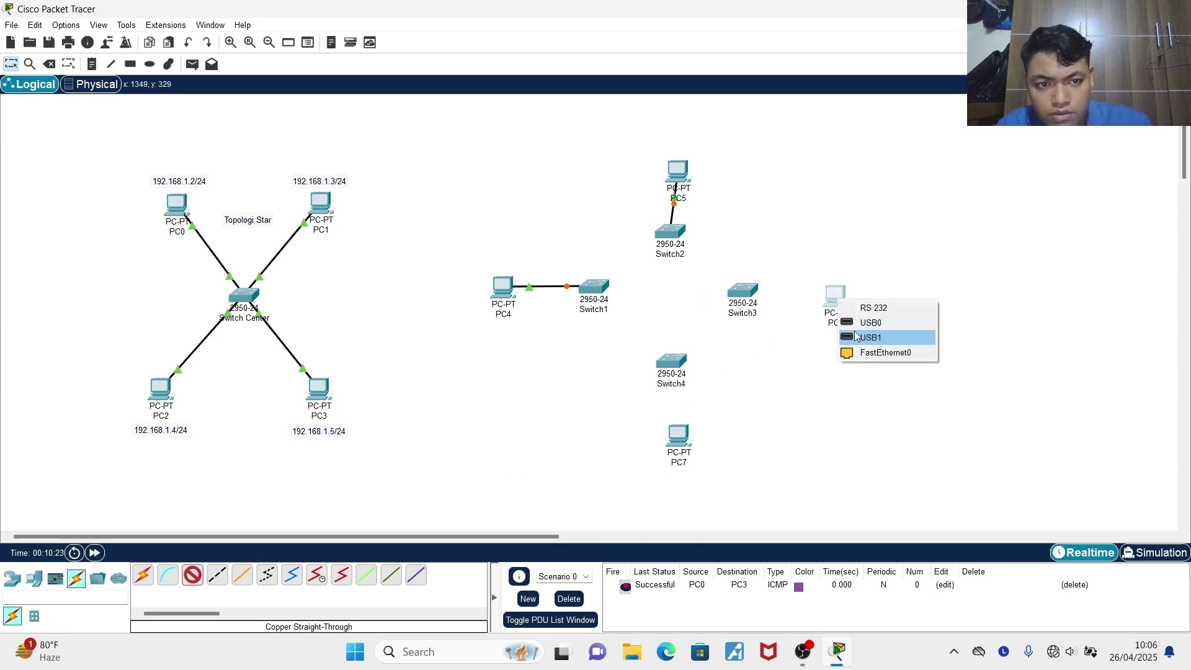
pyautogui.click(869, 351)
pyautogui.click(750, 291)
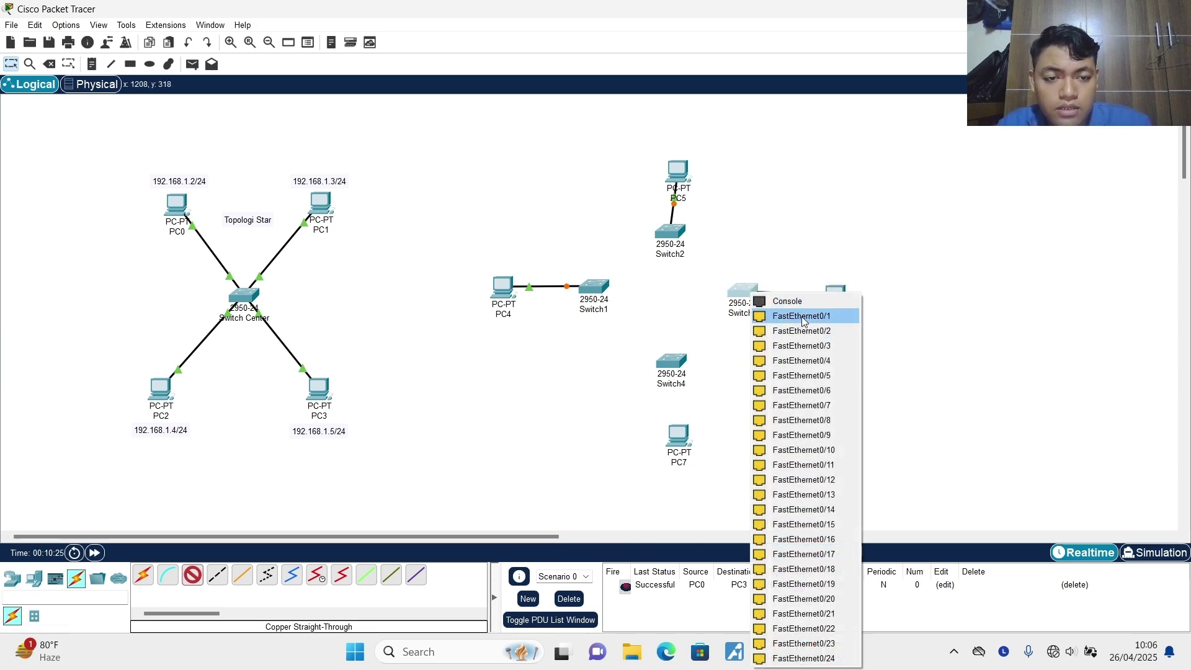
pyautogui.click(801, 317)
# Connect PC7 to Switch4 with a Copper Straight-Through cable, and line up PC7 and PC6 with their switches
pyautogui.click(193, 574)
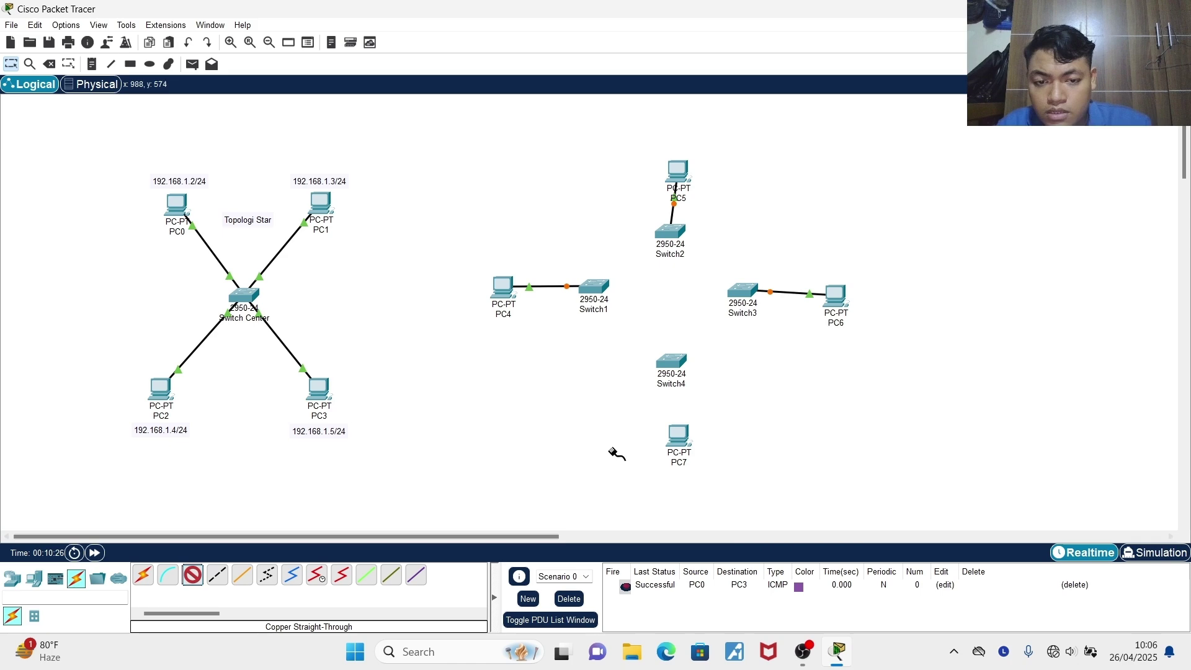
pyautogui.click(685, 443)
pyautogui.click(770, 499)
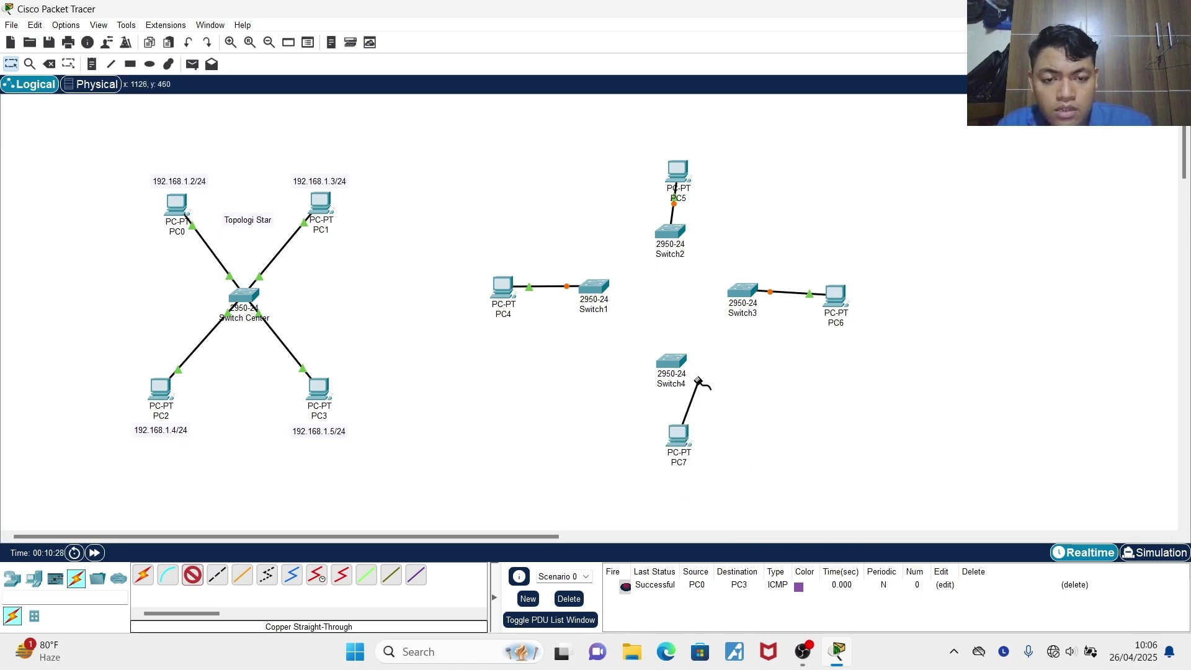
pyautogui.click(672, 362)
pyautogui.click(781, 27)
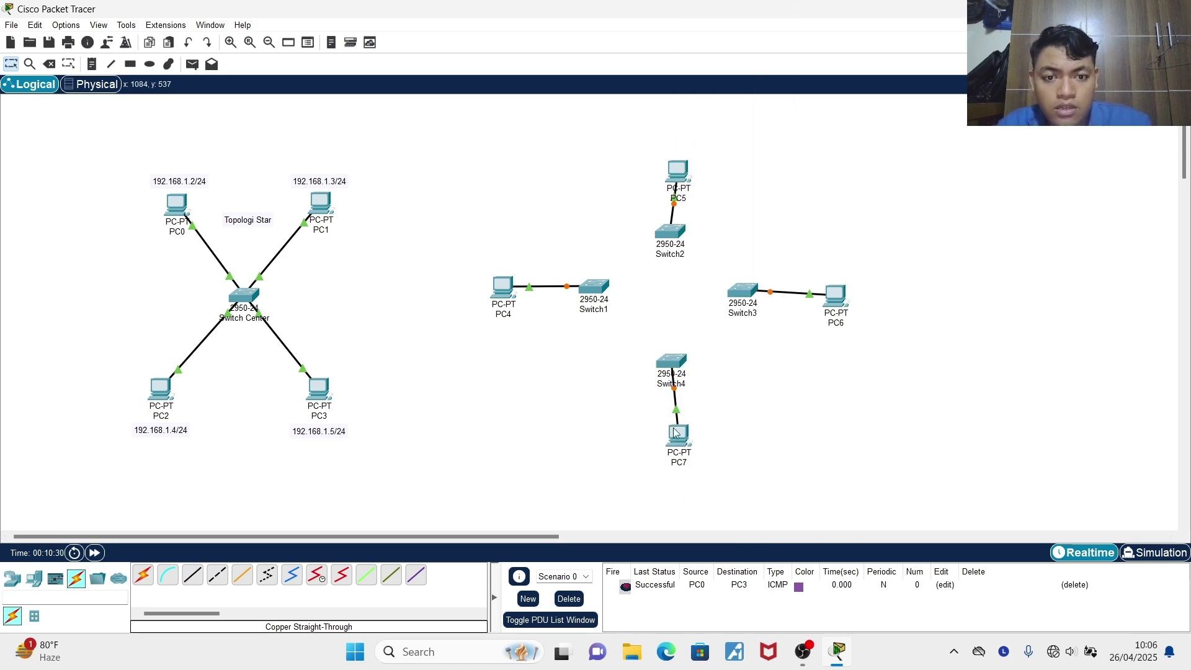
pyautogui.moveTo(676, 432); pyautogui.dragTo(668, 437)
pyautogui.moveTo(829, 304); pyautogui.dragTo(839, 294)
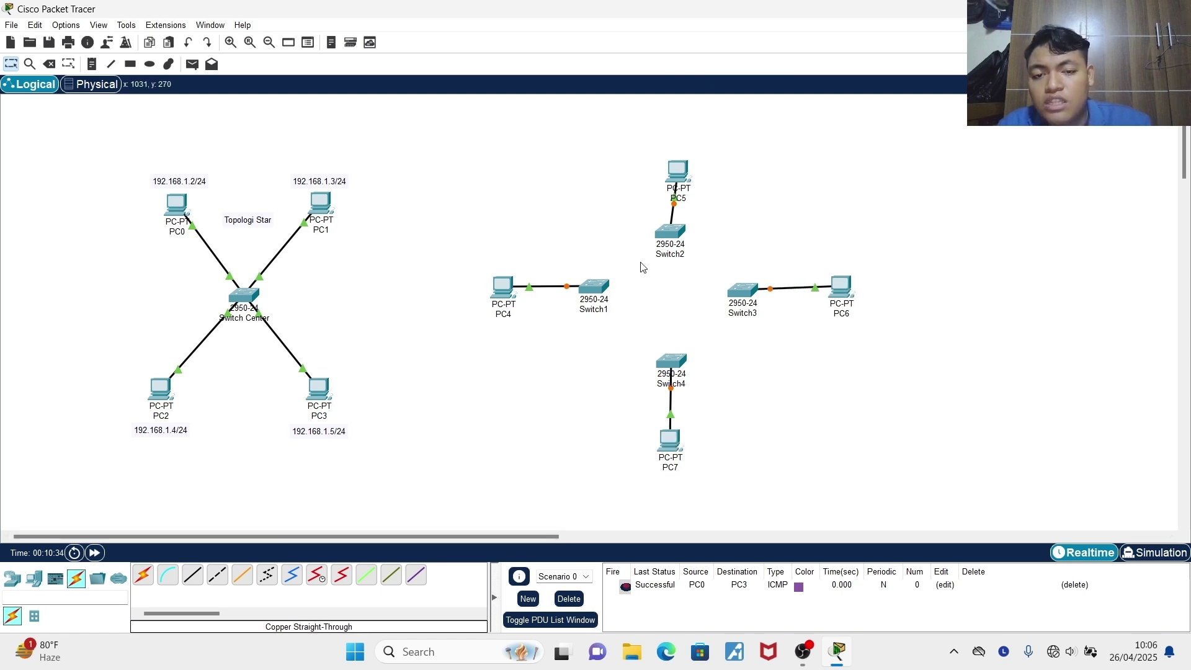
# Connect Switch1's FastEthernet0/2 to Switch2 with a Copper Cross-Over cable
pyautogui.click(217, 576)
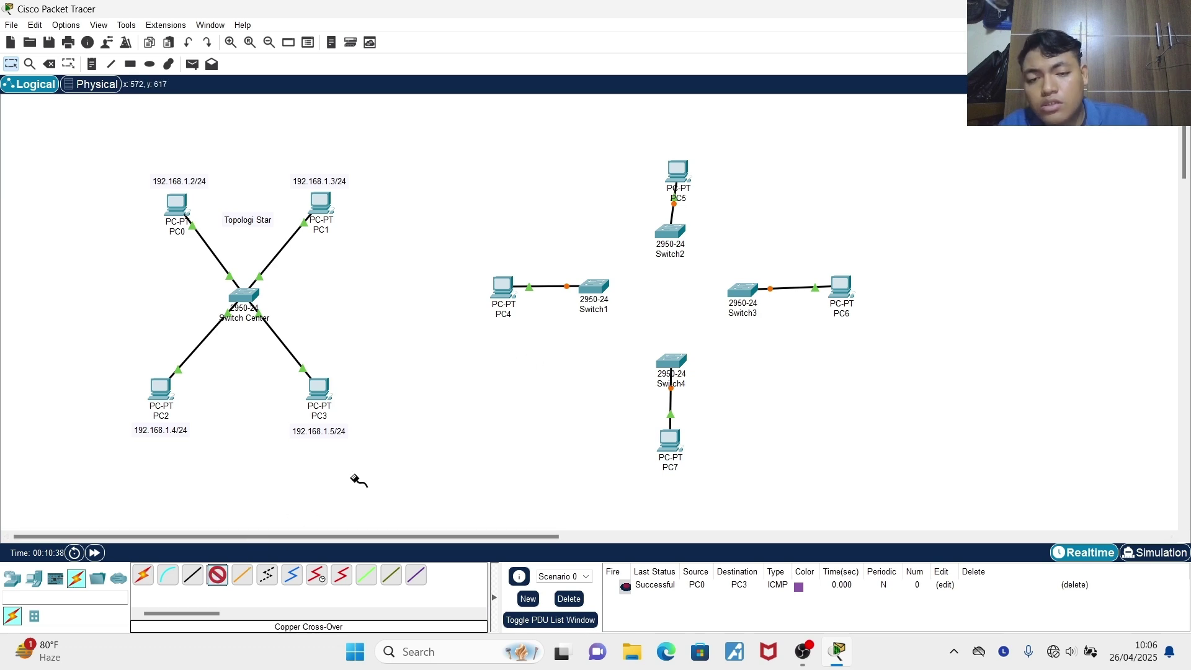
pyautogui.click(594, 285)
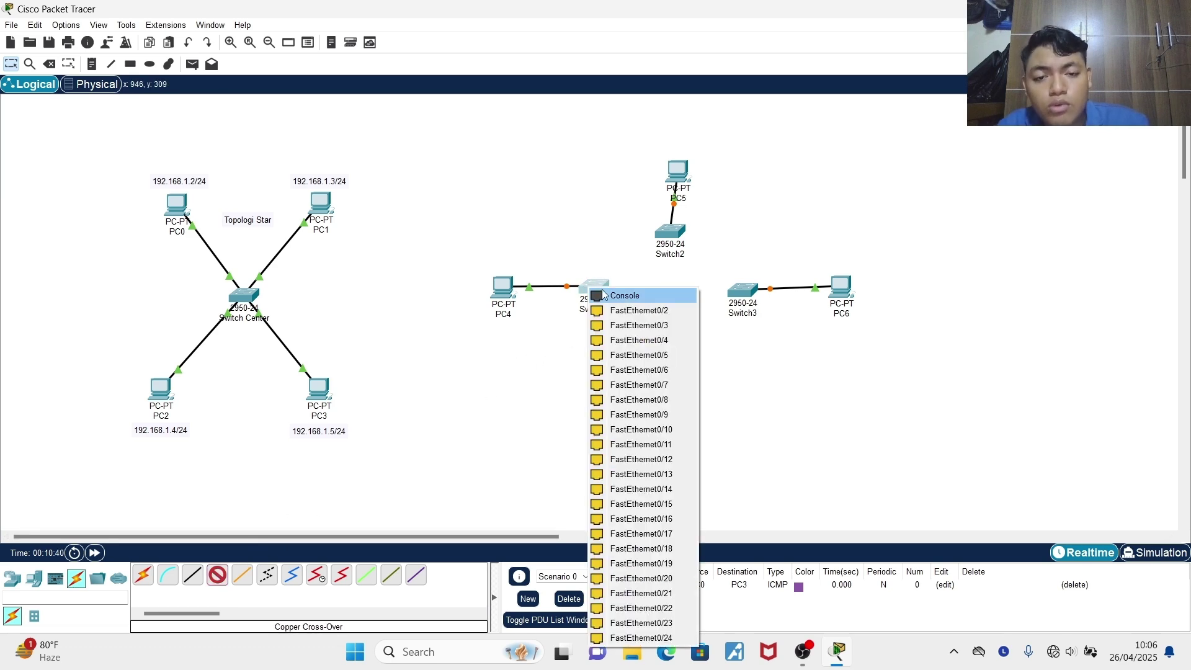
pyautogui.click(650, 309)
pyautogui.click(672, 230)
pyautogui.click(712, 253)
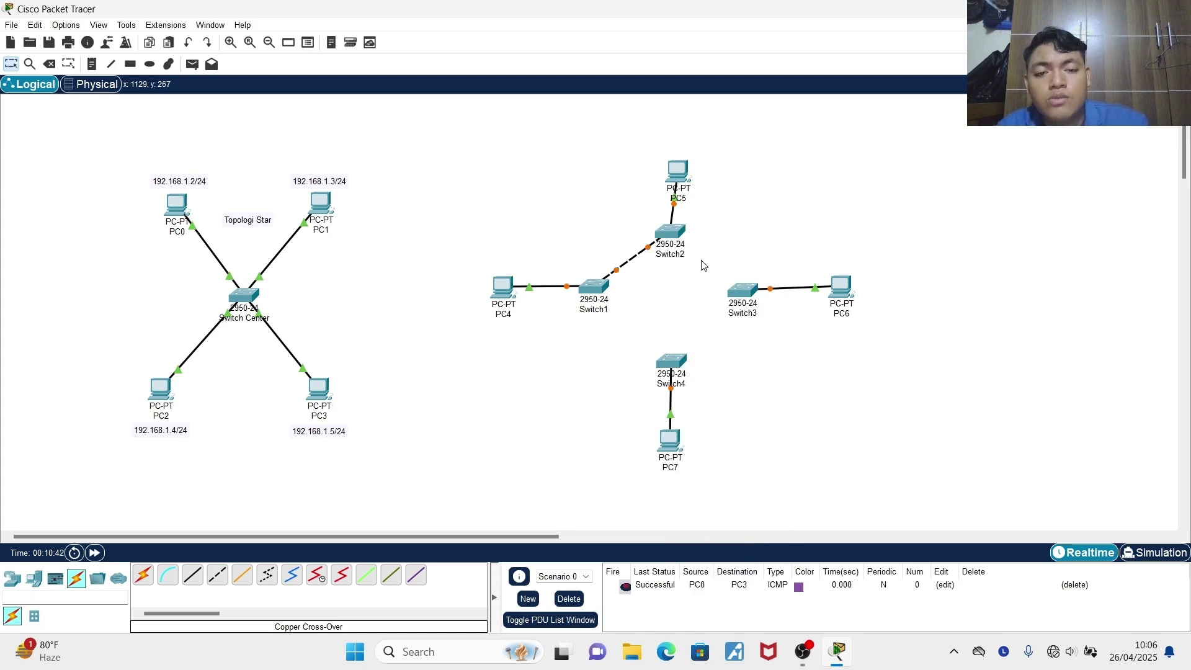
# Connect Switch4 to Switch3 with a Copper Cross-Over cable
pyautogui.click(671, 358)
pyautogui.click(783, 28)
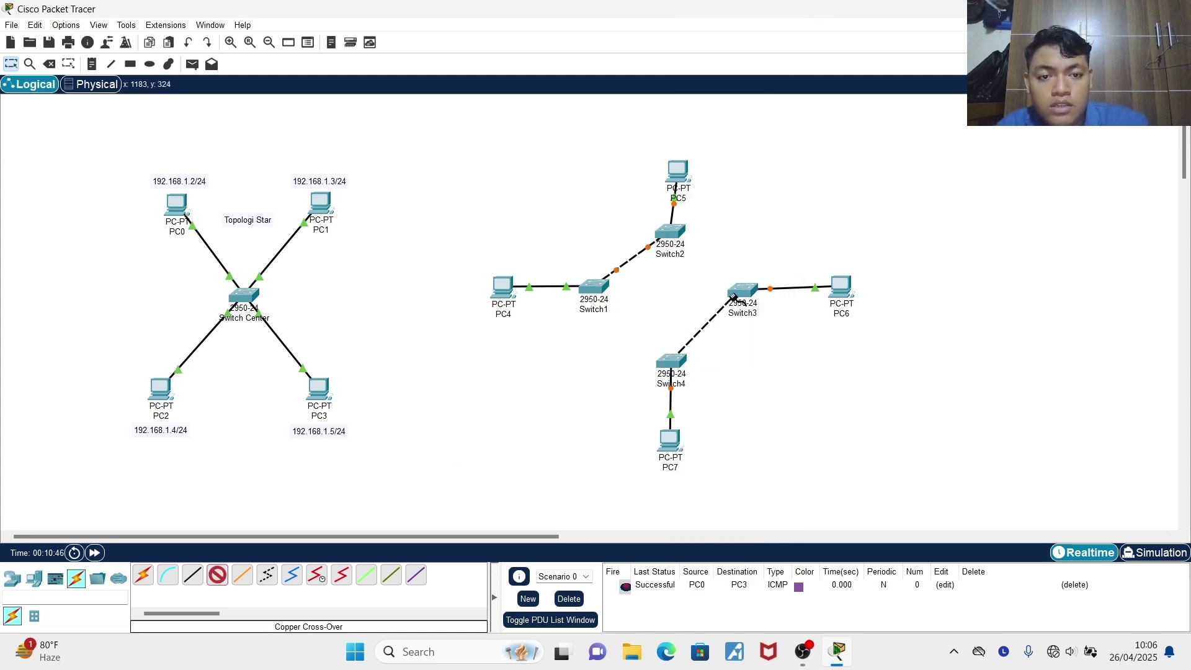
pyautogui.click(735, 293)
pyautogui.click(807, 312)
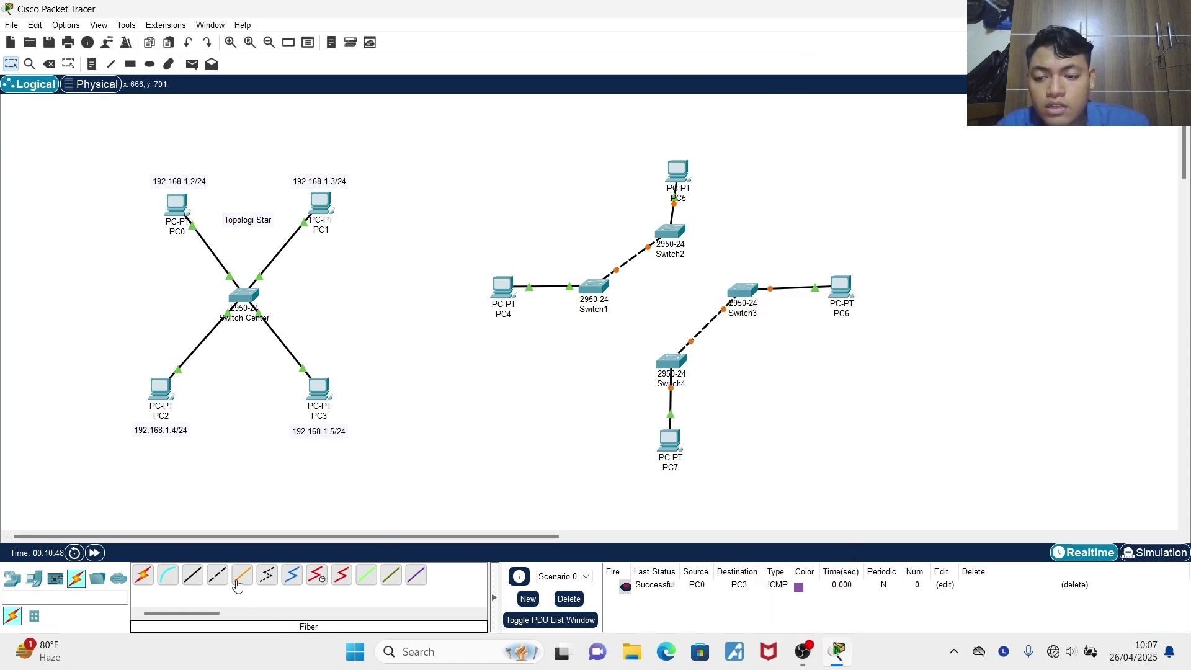
# Connect Switch1's FastEthernet0/3 to Switch4 with a Copper Cross-Over cable
pyautogui.click(217, 575)
pyautogui.click(593, 287)
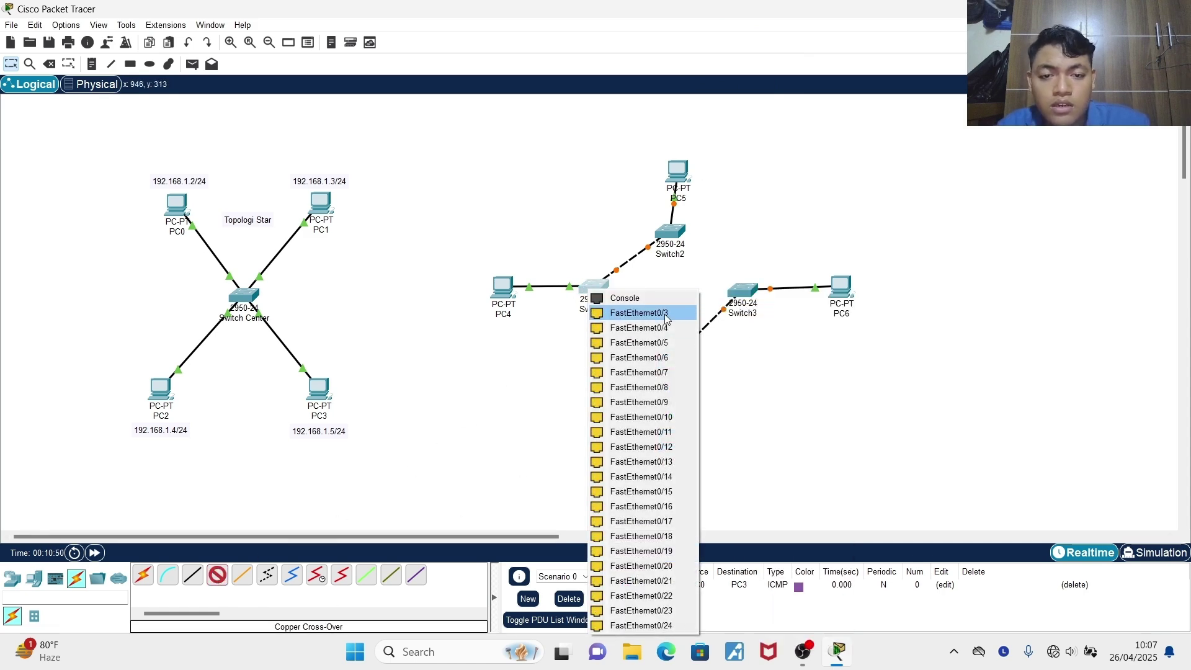
pyautogui.click(664, 314)
pyautogui.click(670, 360)
pyautogui.click(708, 43)
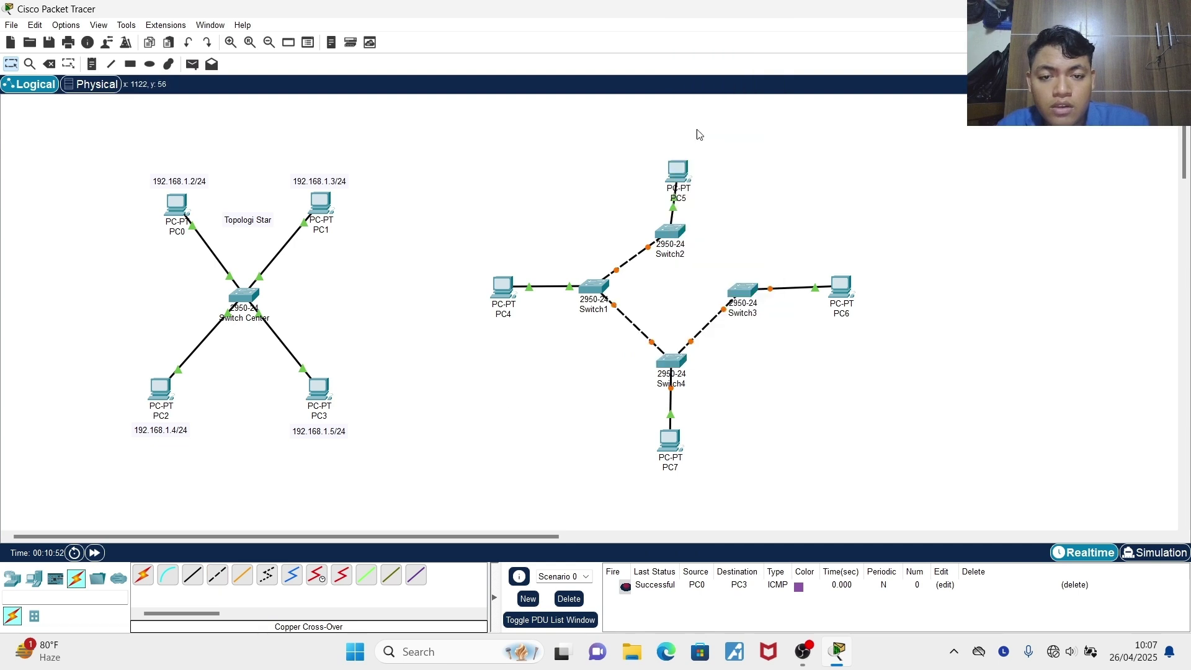
# Close the switch ring by connecting Switch2 to Switch3 with a Copper Cross-Over cable
pyautogui.click(217, 575)
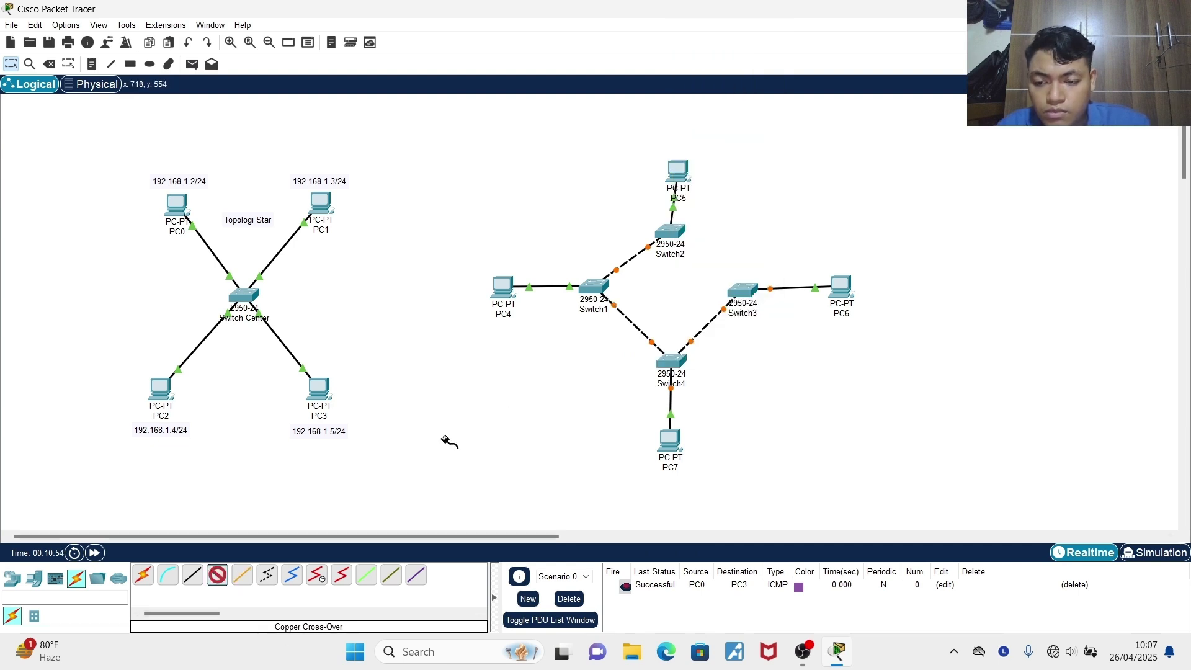
pyautogui.click(671, 243)
pyautogui.click(701, 279)
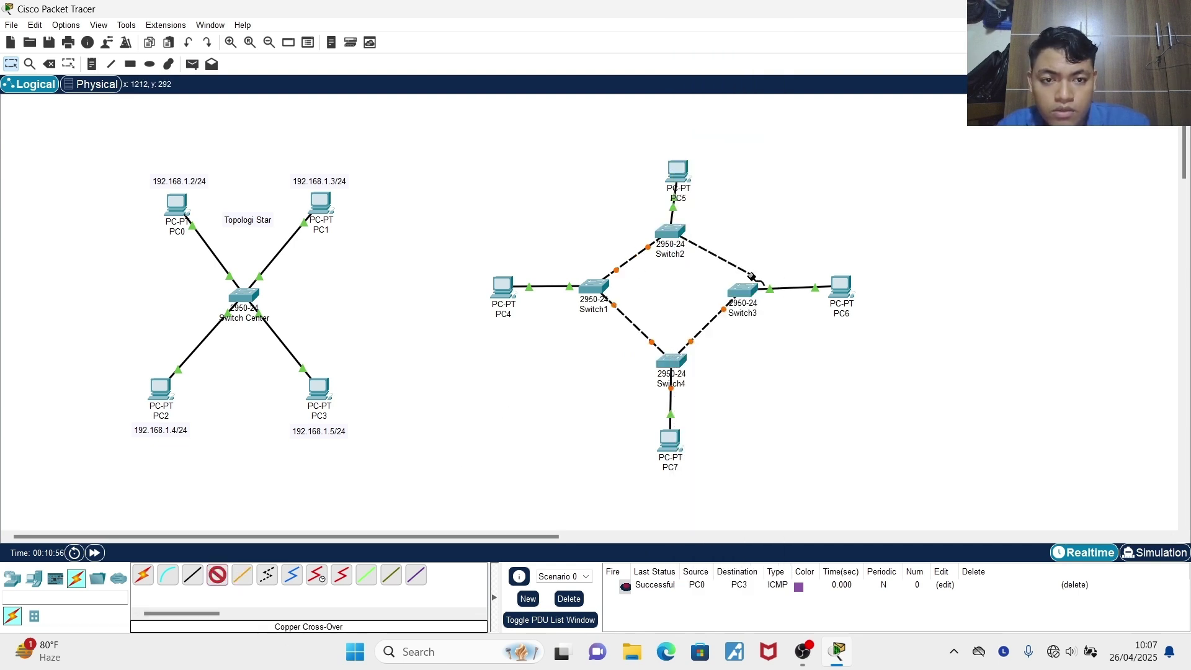
pyautogui.click(746, 293)
pyautogui.click(800, 332)
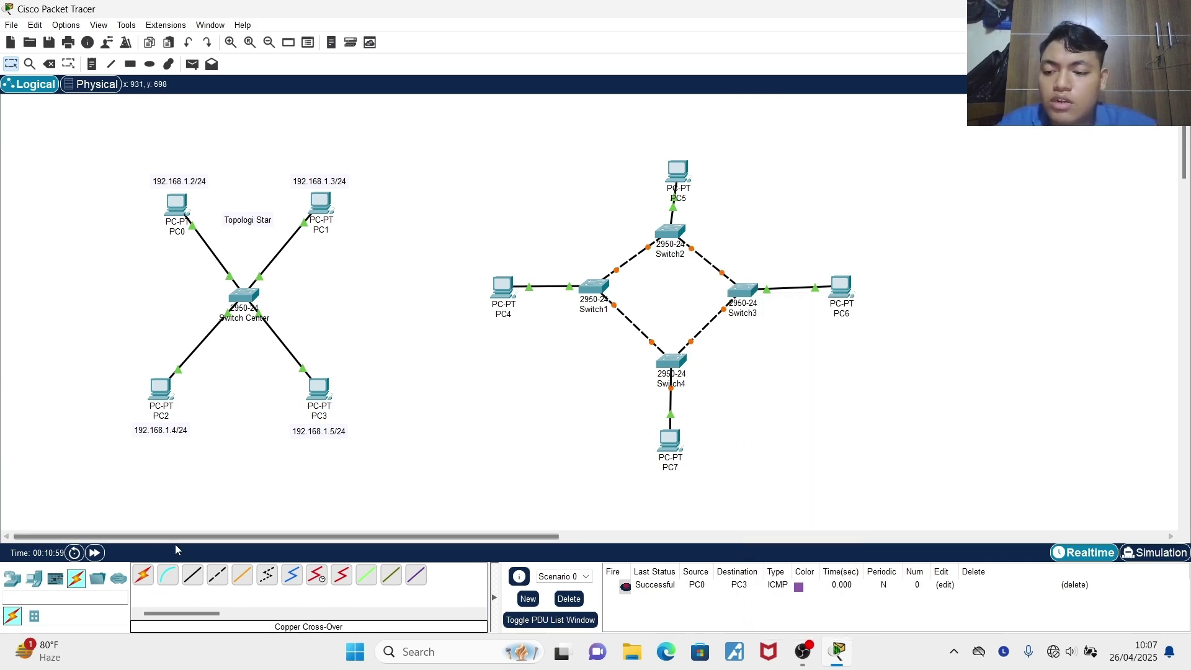
# Fast-forward the network time several times to bring up the new links, and move PC5 farther above Switch2
pyautogui.click(95, 553)
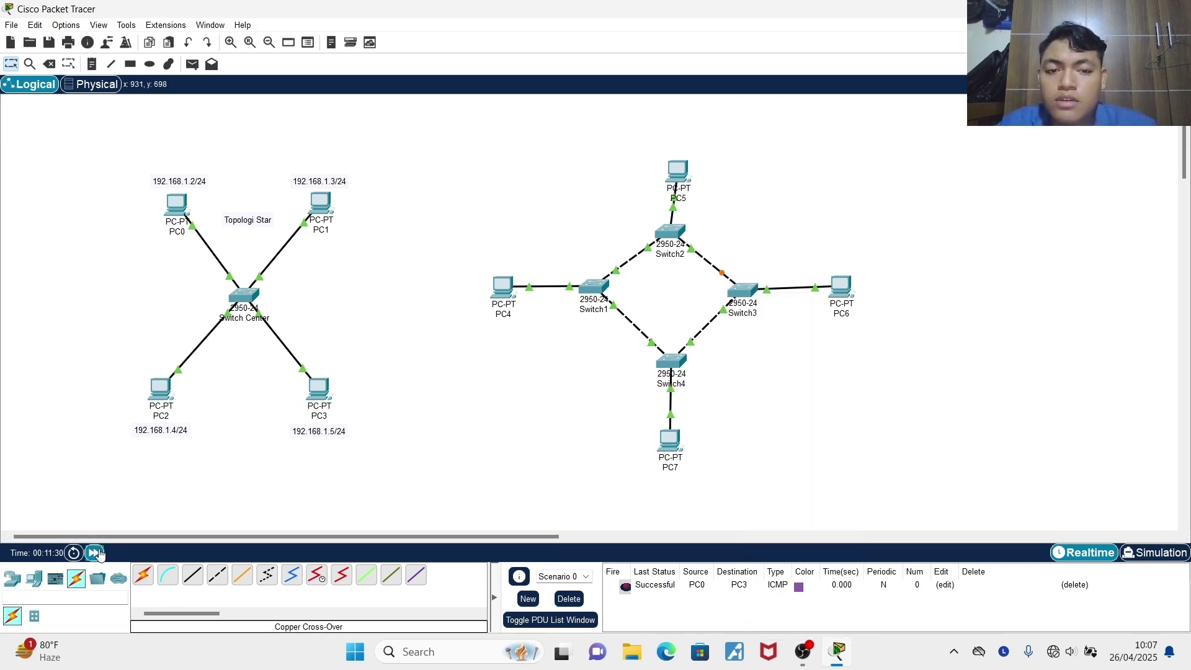
pyautogui.click(96, 552)
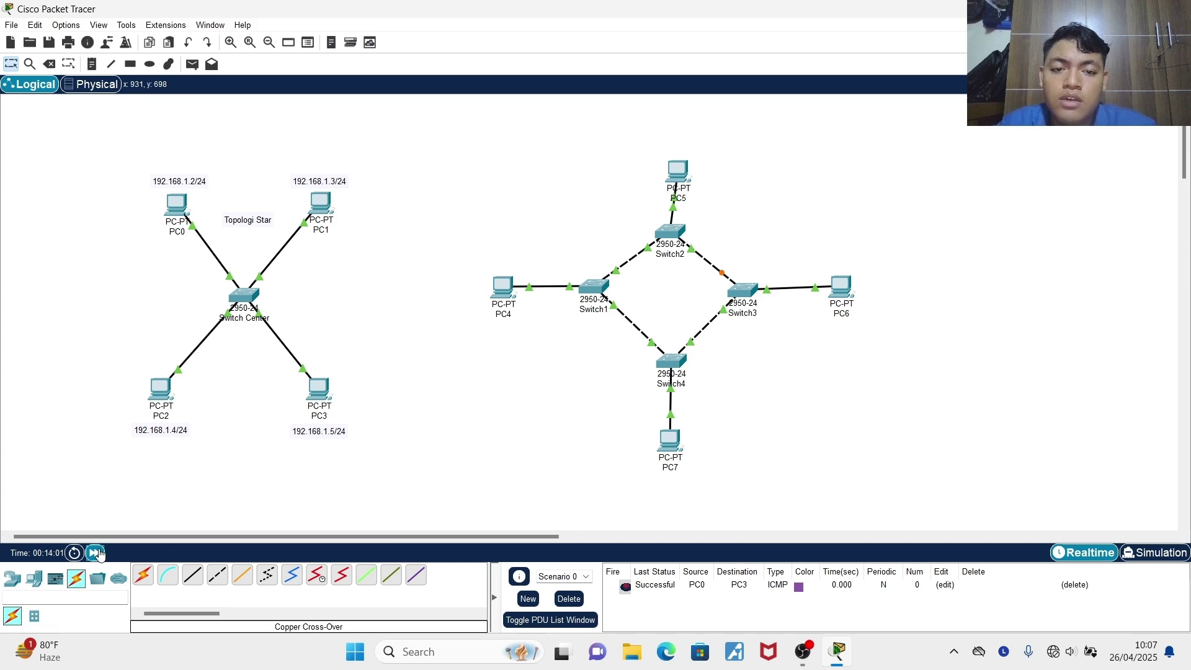
pyautogui.click(97, 553)
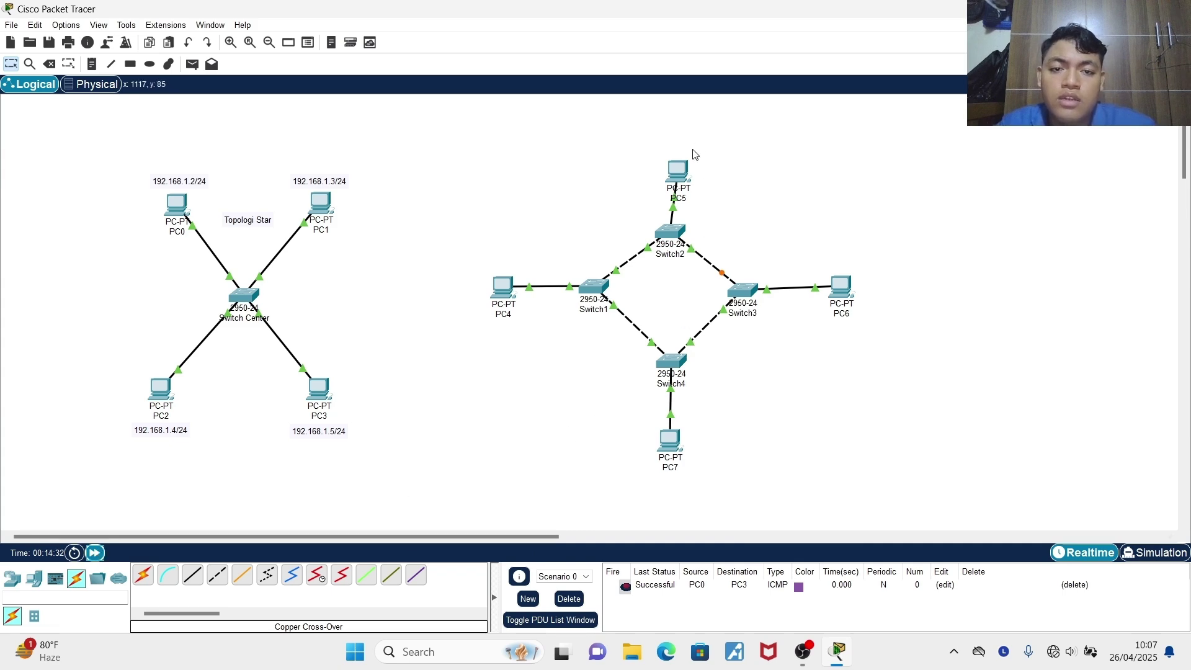
pyautogui.moveTo(682, 177); pyautogui.dragTo(664, 159)
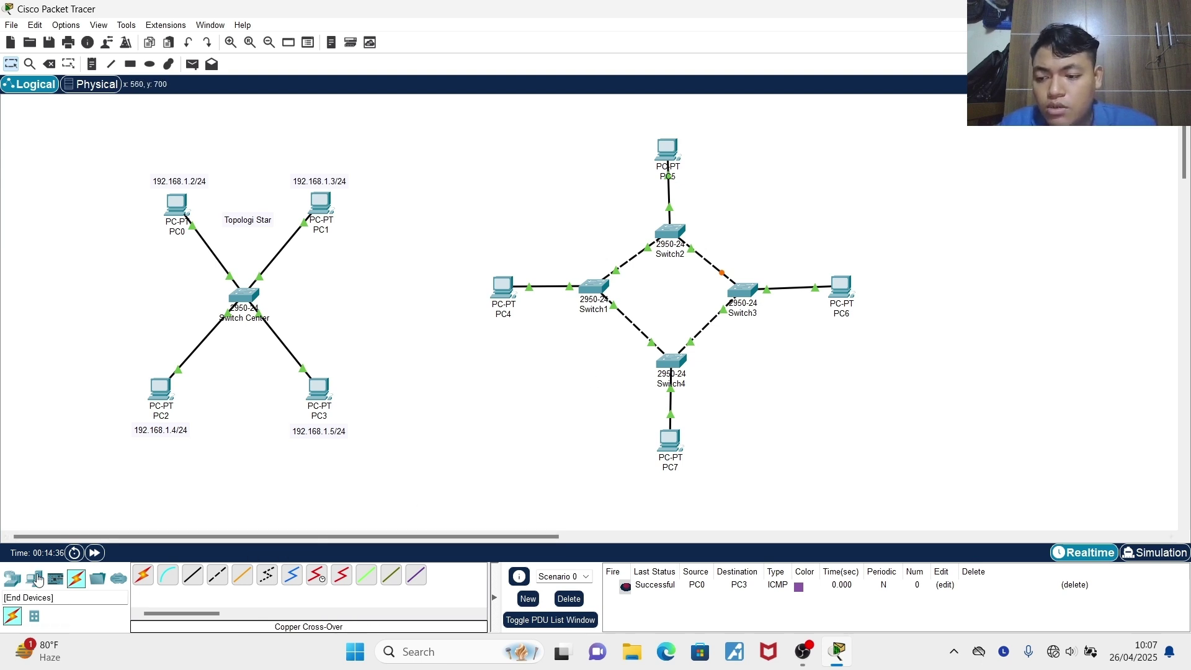
# Add the note "192.168.2.2 /24" below PC4 and copy its text
pyautogui.click(91, 64)
pyautogui.click(491, 328)
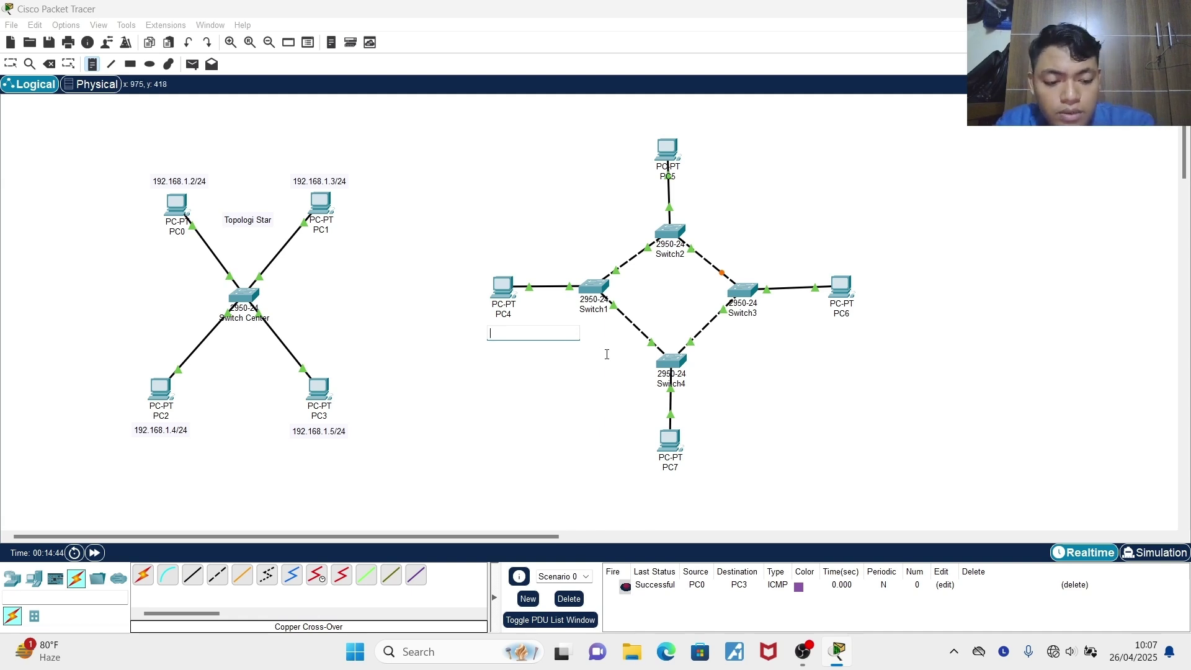
pyautogui.write('192.168.2.2 /24')
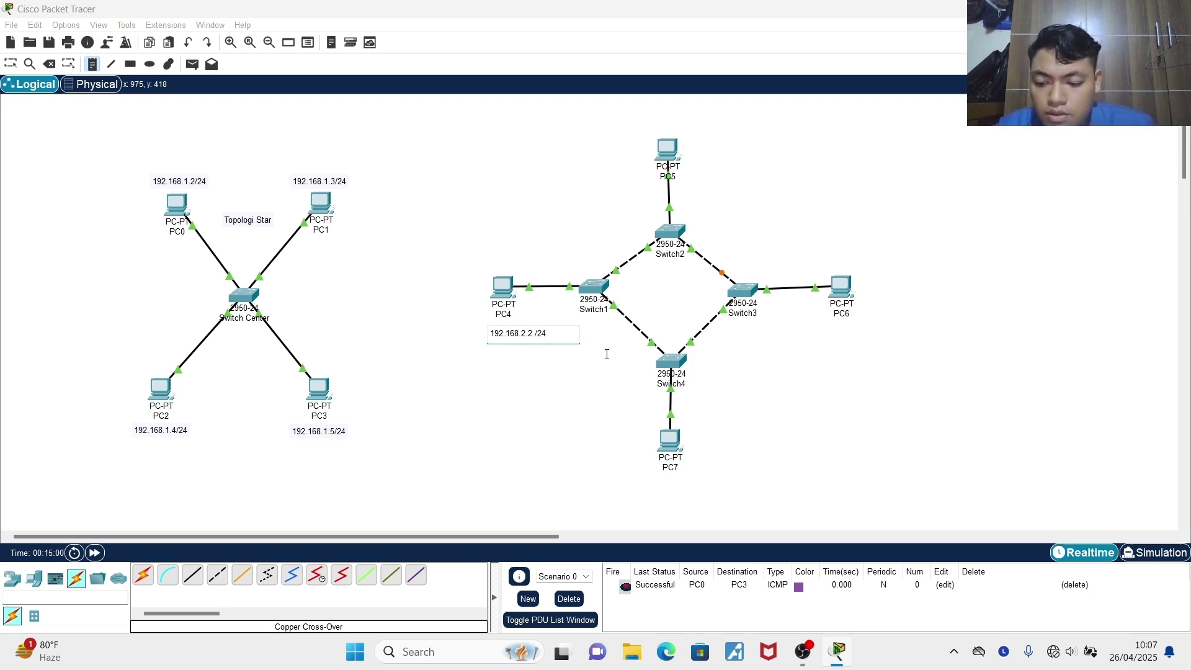
pyautogui.hotkey('ctrl', 'a')
pyautogui.hotkey('ctrl', 'c')
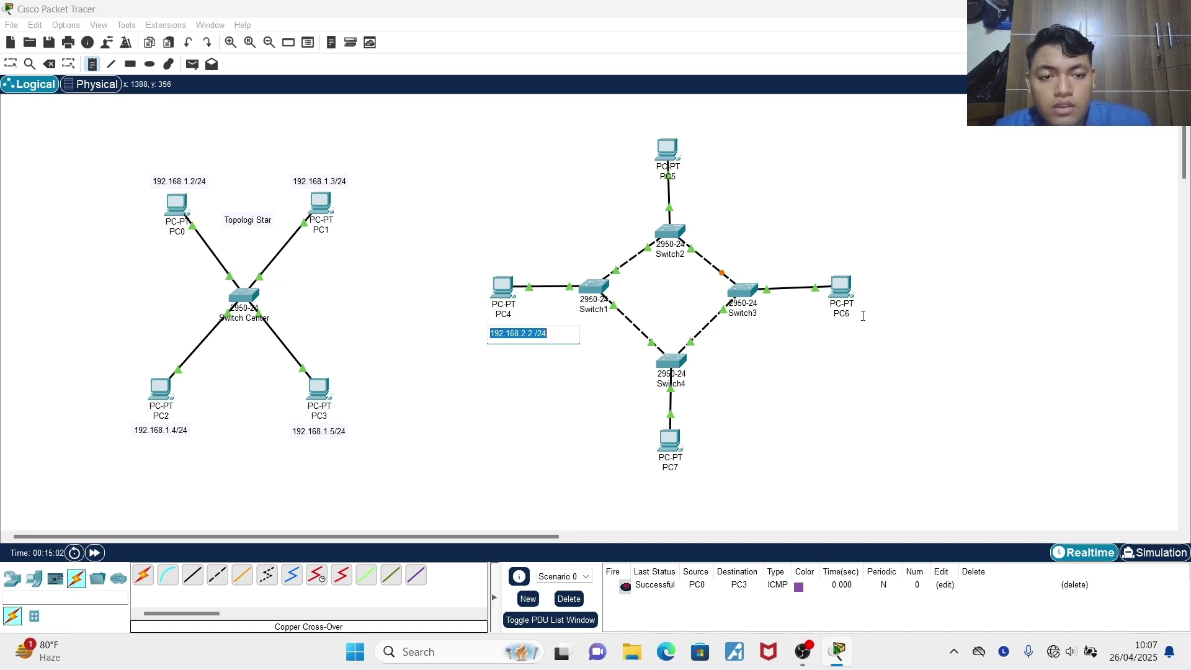
# Label PC5 with the note "192.168.2.3 /24" and PC6 with "192.168.2.4 /24", reusing the copied text
pyautogui.click(697, 123)
pyautogui.hotkey('ctrl', 'v')
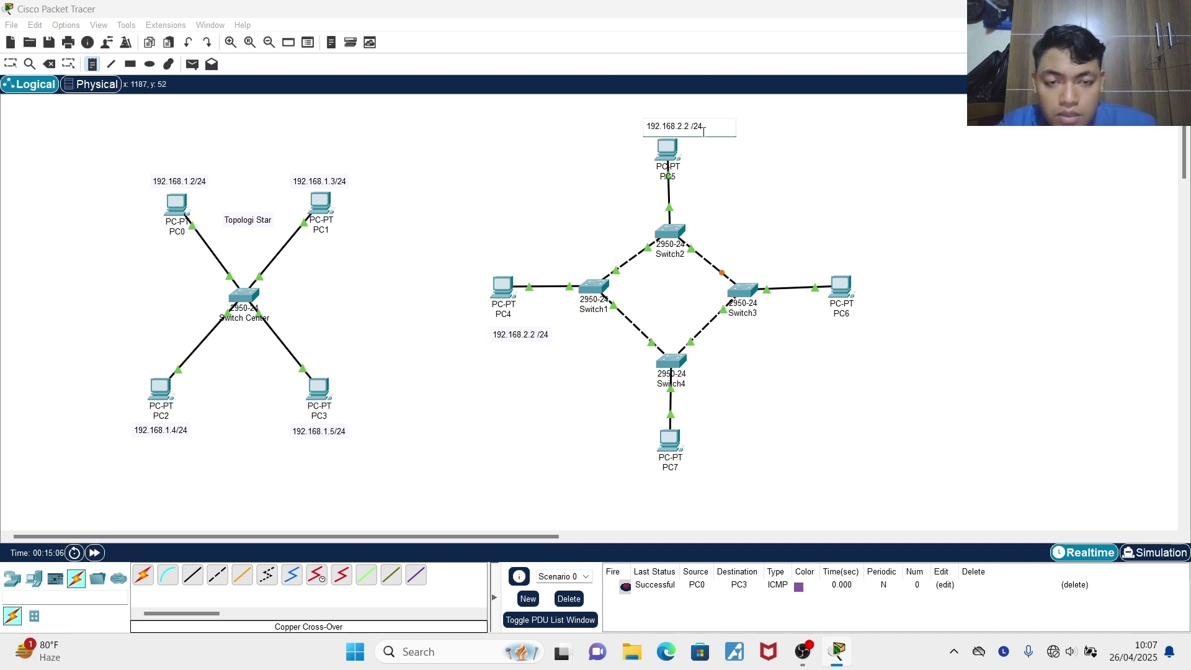
pyautogui.click(878, 340)
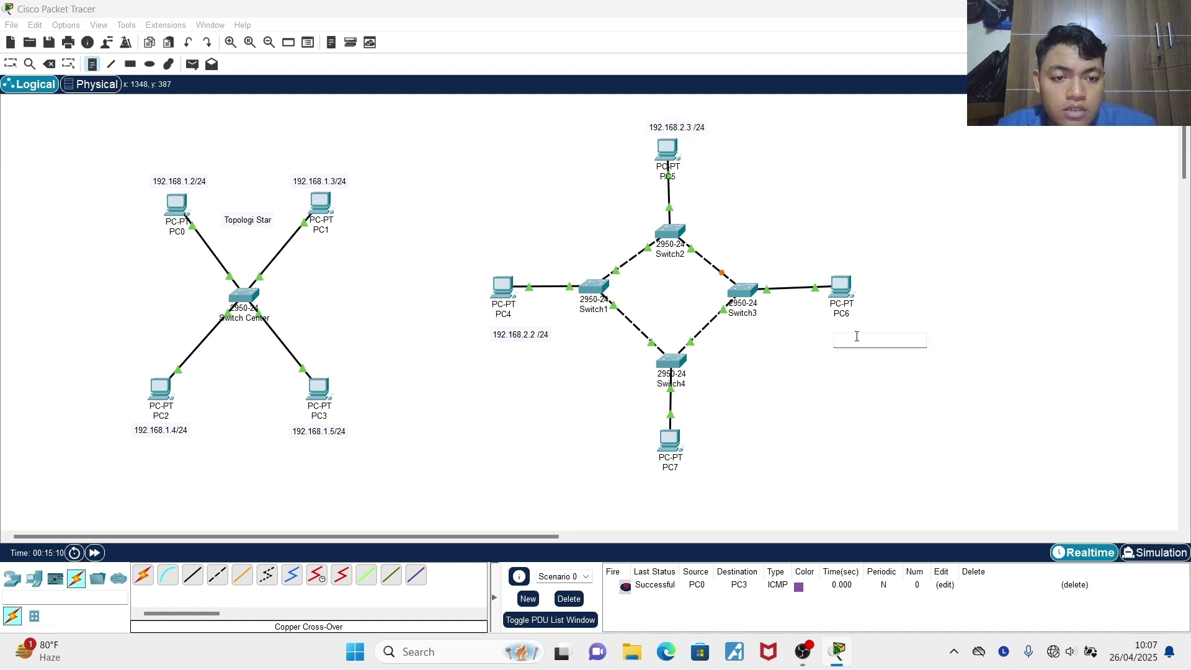
pyautogui.hotkey('ctrl', 'v')
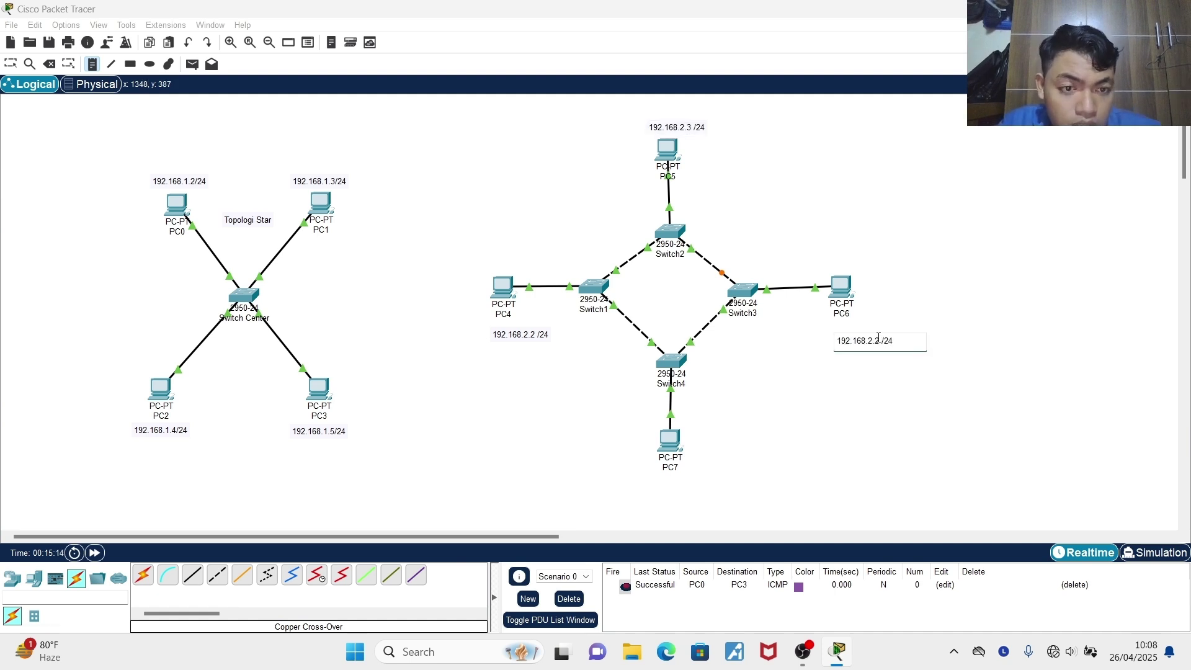
# Add a note below PC7 from the copied address and change it to "192.168.2.5 /24"
pyautogui.click(662, 498)
pyautogui.hotkey('ctrl', 'v')
pyautogui.press('Left')
pyautogui.press('Left')
pyautogui.press('Left')
pyautogui.press('Left')
pyautogui.press('BackSpace')
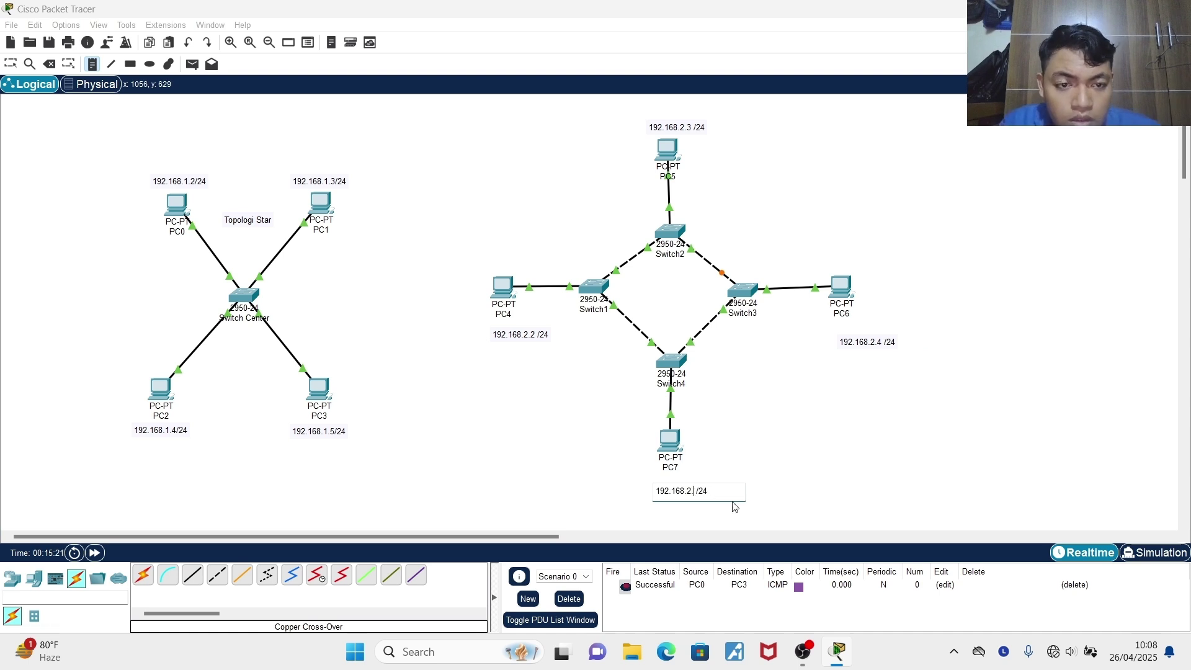
pyautogui.write('5')
# Move the four address notes close to their PCs and align PC5 with Switch2
pyautogui.click(10, 64)
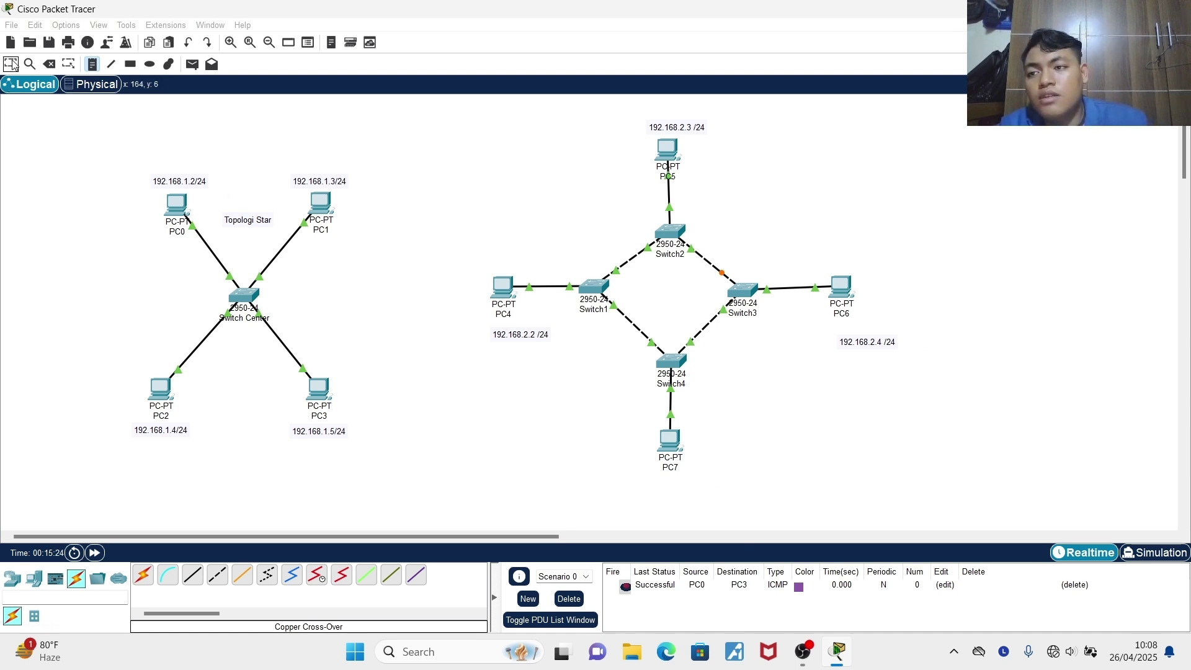
pyautogui.moveTo(537, 339); pyautogui.dragTo(521, 333)
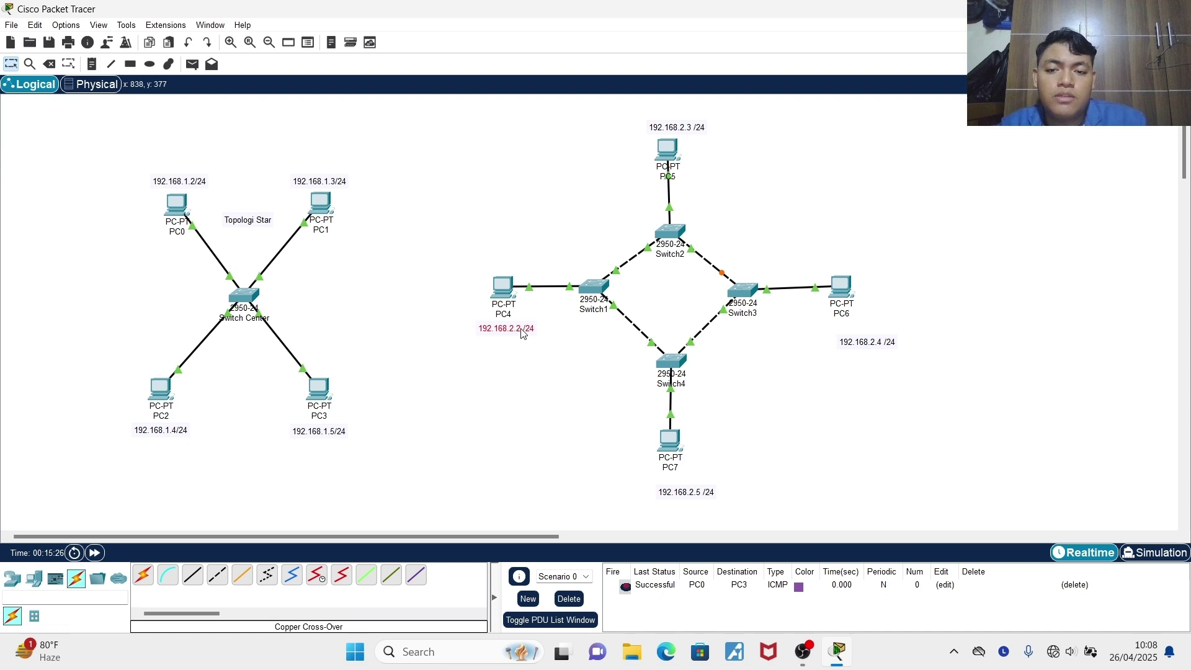
pyautogui.moveTo(701, 502); pyautogui.dragTo(686, 494)
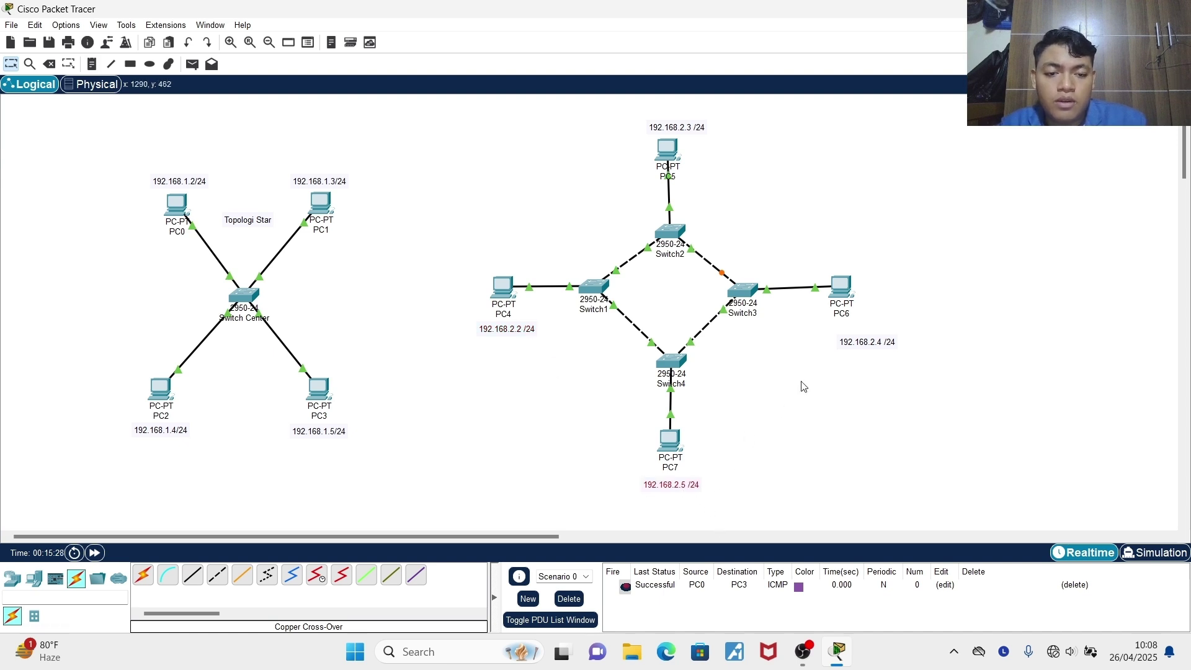
pyautogui.moveTo(869, 343); pyautogui.dragTo(839, 327)
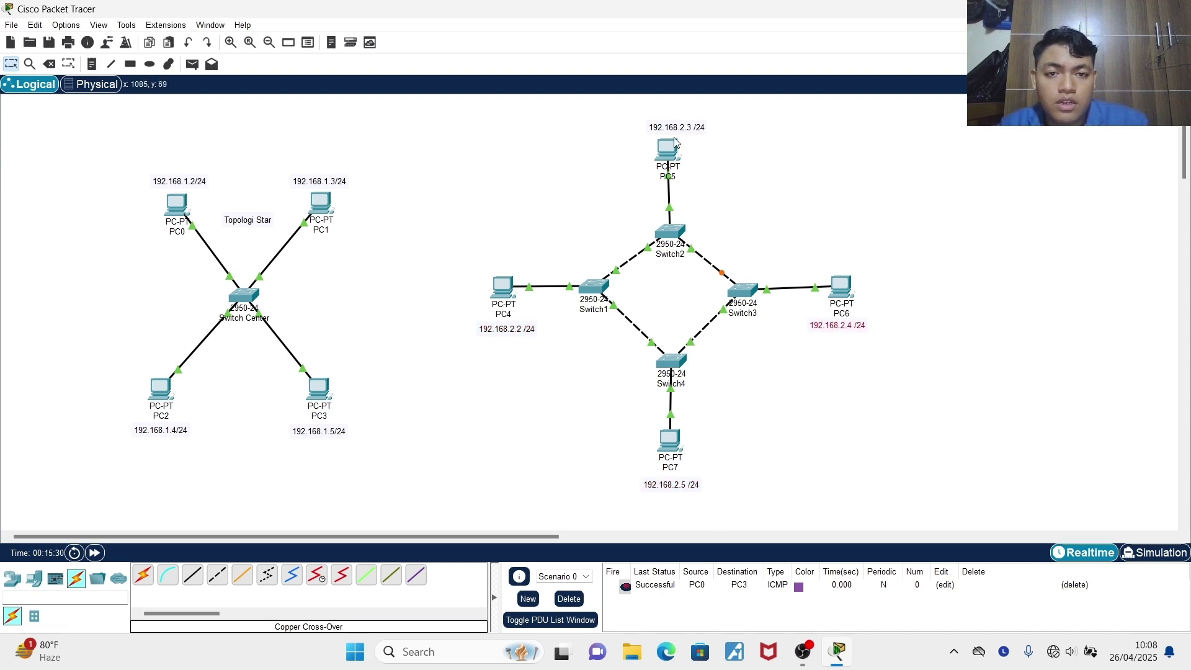
pyautogui.moveTo(675, 142)
pyautogui.mouseDown()
pyautogui.moveTo(678, 153)
pyautogui.moveTo(677, 136)
pyautogui.mouseUp()
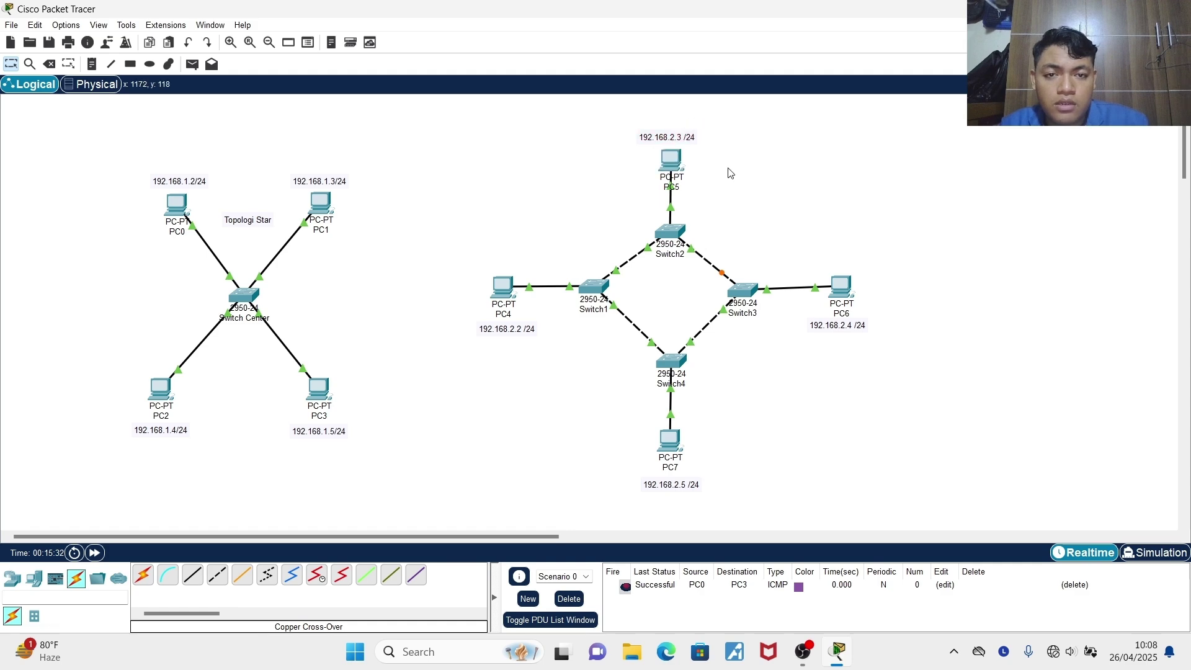
# Give PC4 the static IPv4 address 192.168.2.2 with subnet mask 255.255.255.0 and close its window
pyautogui.click(520, 289)
pyautogui.moveTo(743, 109); pyautogui.dragTo(968, 99)
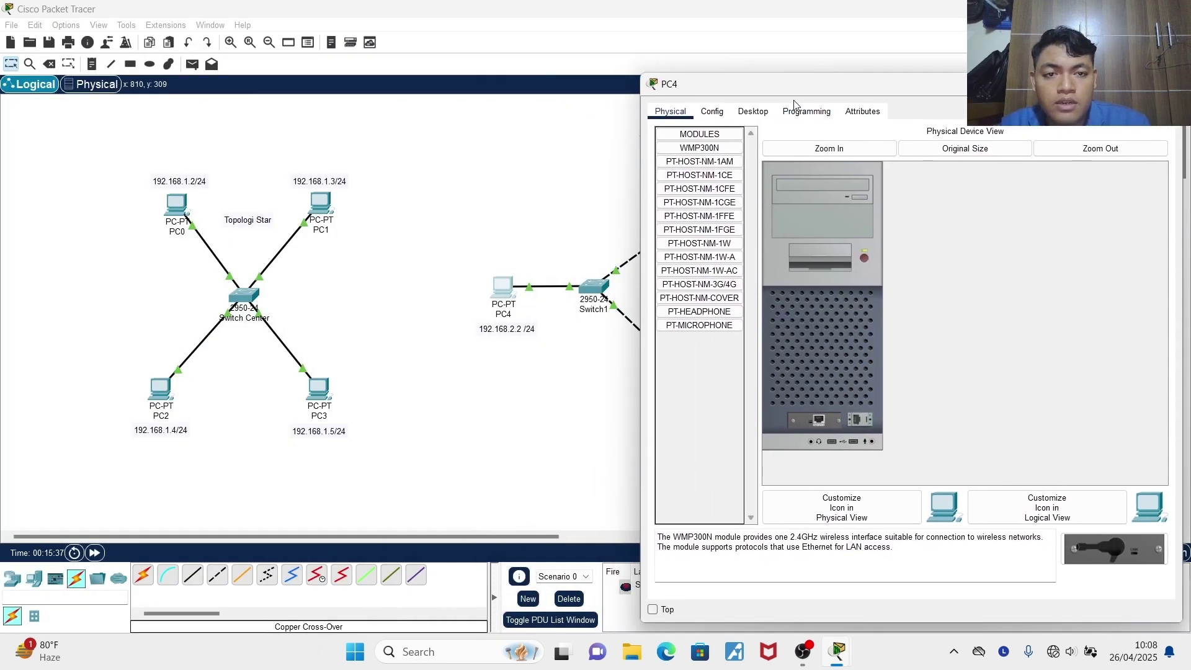
pyautogui.click(753, 112)
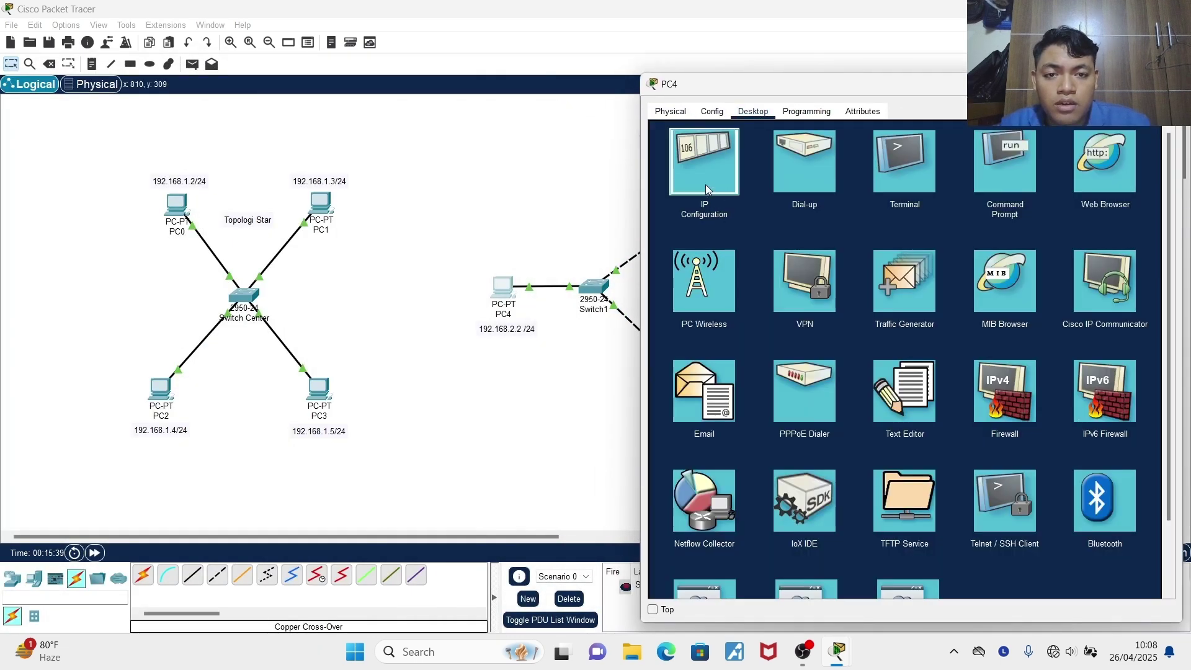
pyautogui.click(705, 186)
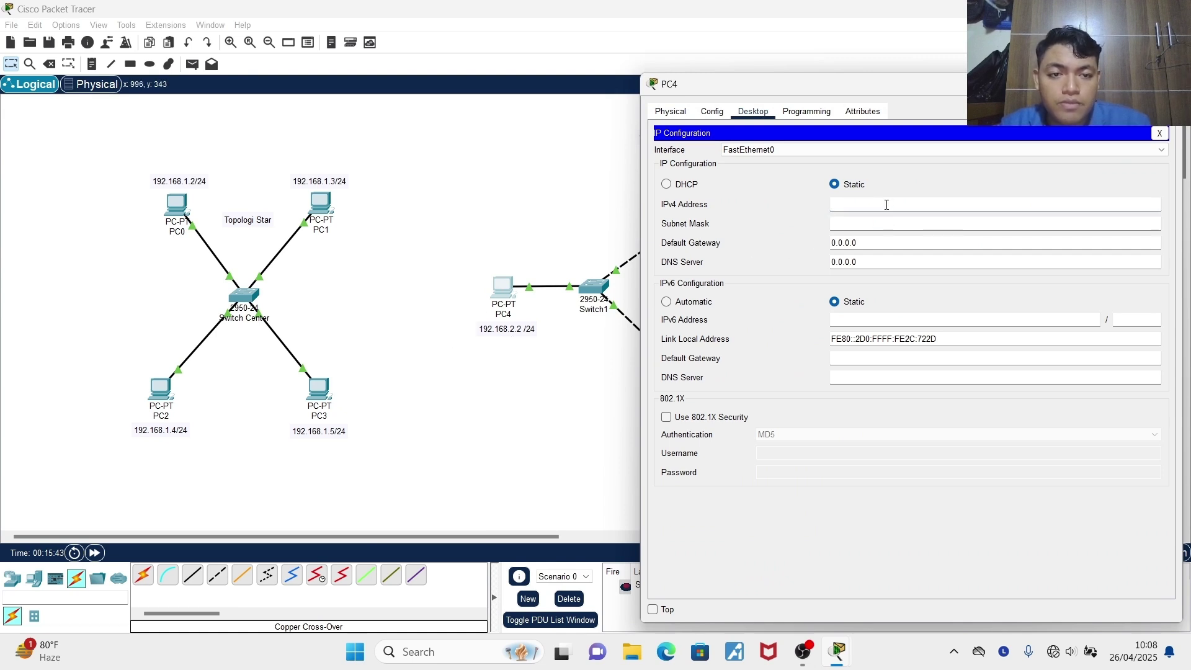
pyautogui.write('192')
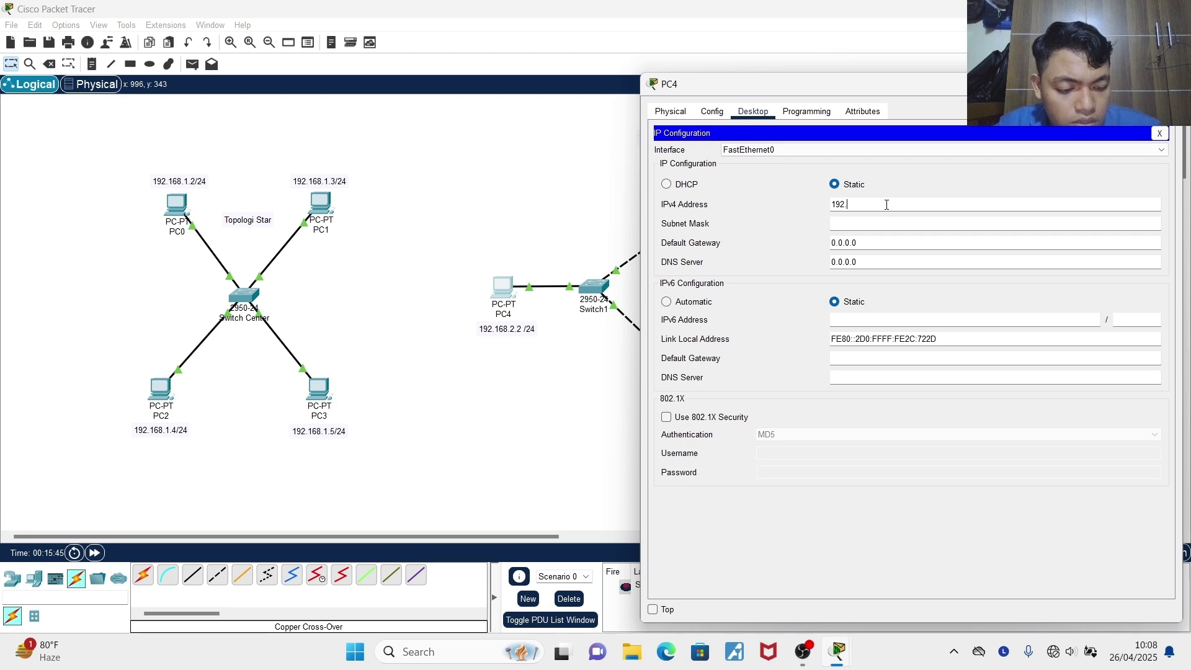
pyautogui.write('.168.2.2')
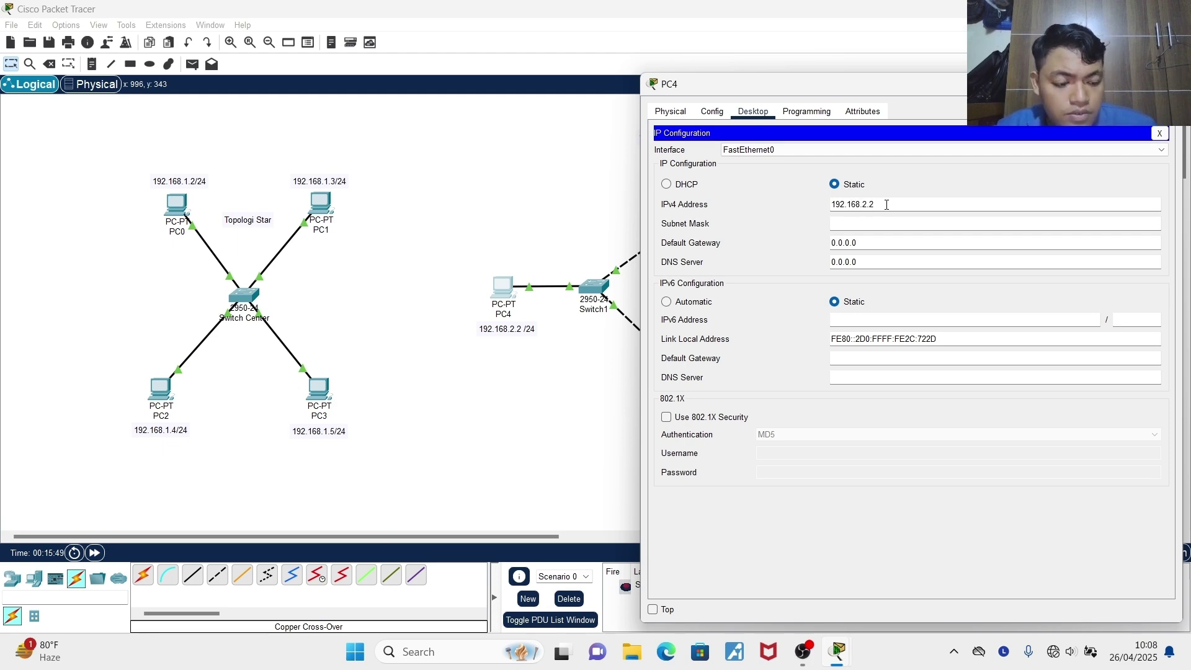
pyautogui.press('Return')
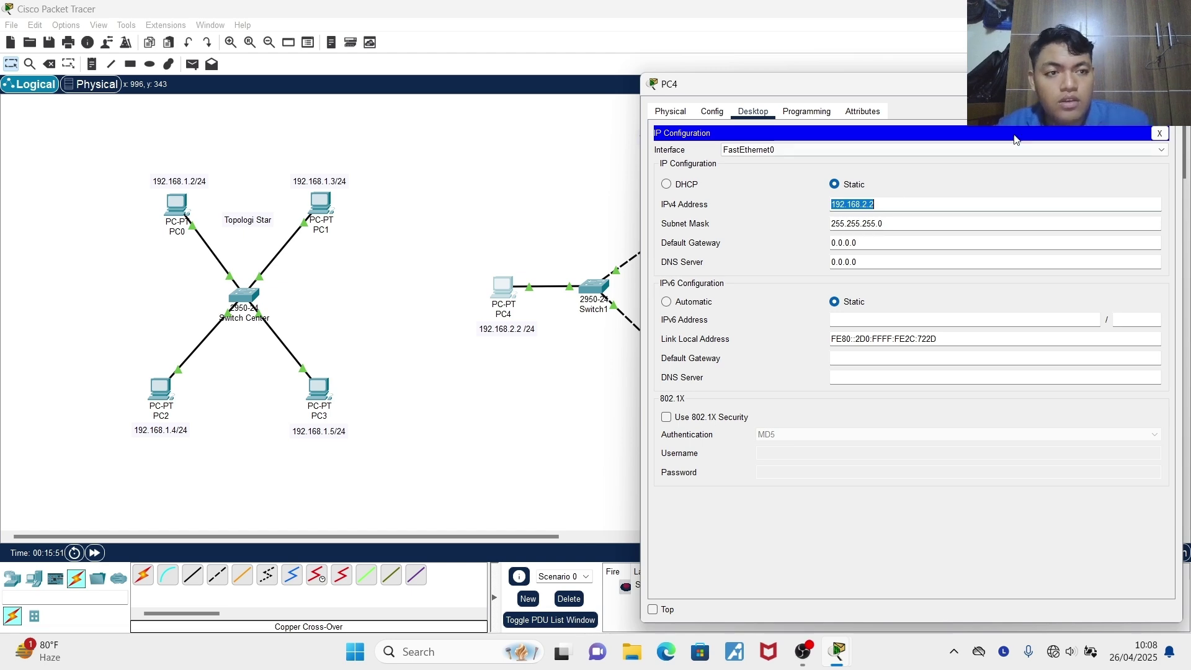
pyautogui.click(1171, 84)
# Give PC5 the static IPv4 address 192.168.2.3 with subnet mask 255.255.255.0 and close its window
pyautogui.click(670, 173)
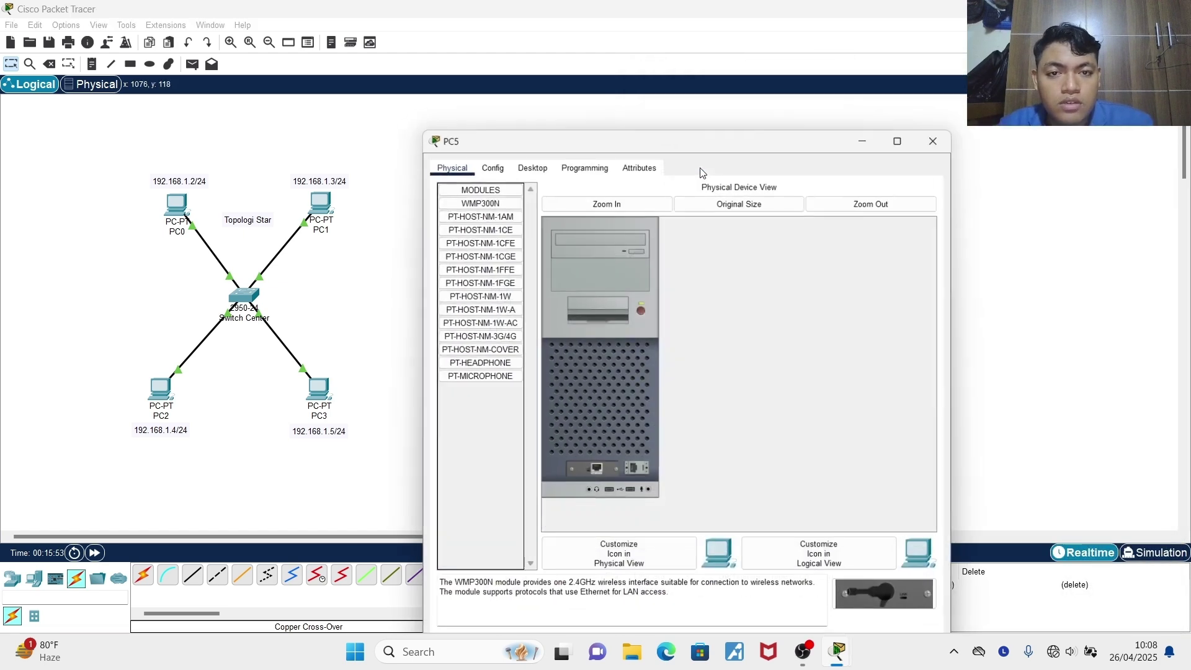
pyautogui.click(529, 162)
pyautogui.click(498, 230)
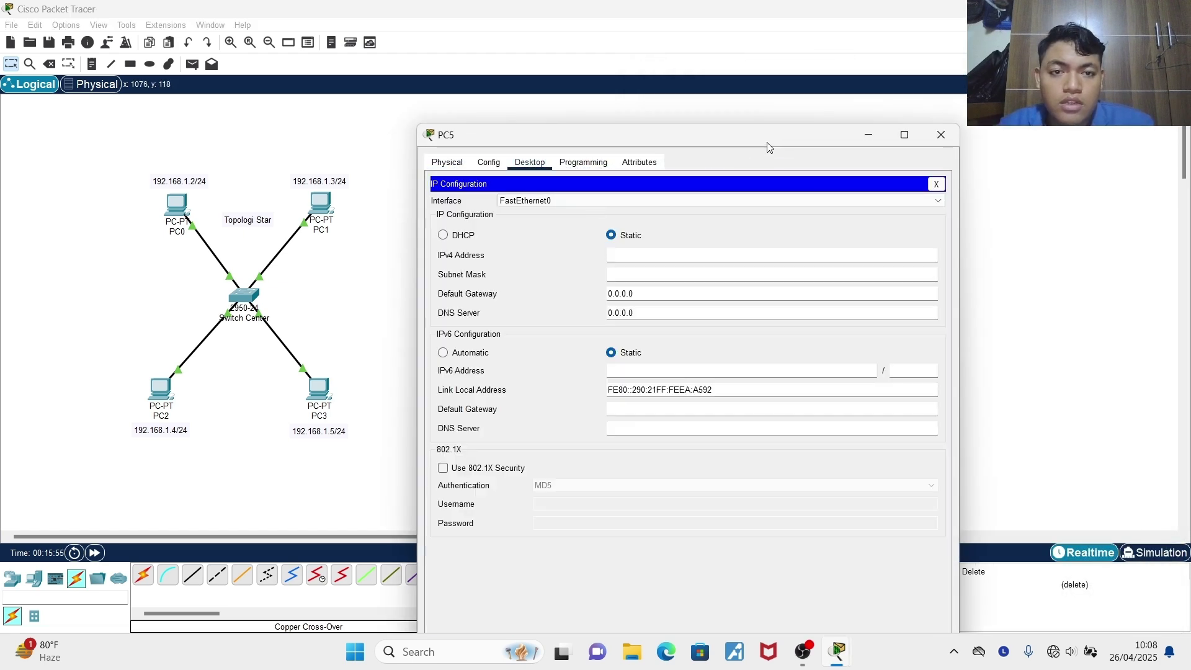
pyautogui.moveTo(769, 138); pyautogui.dragTo(441, 109)
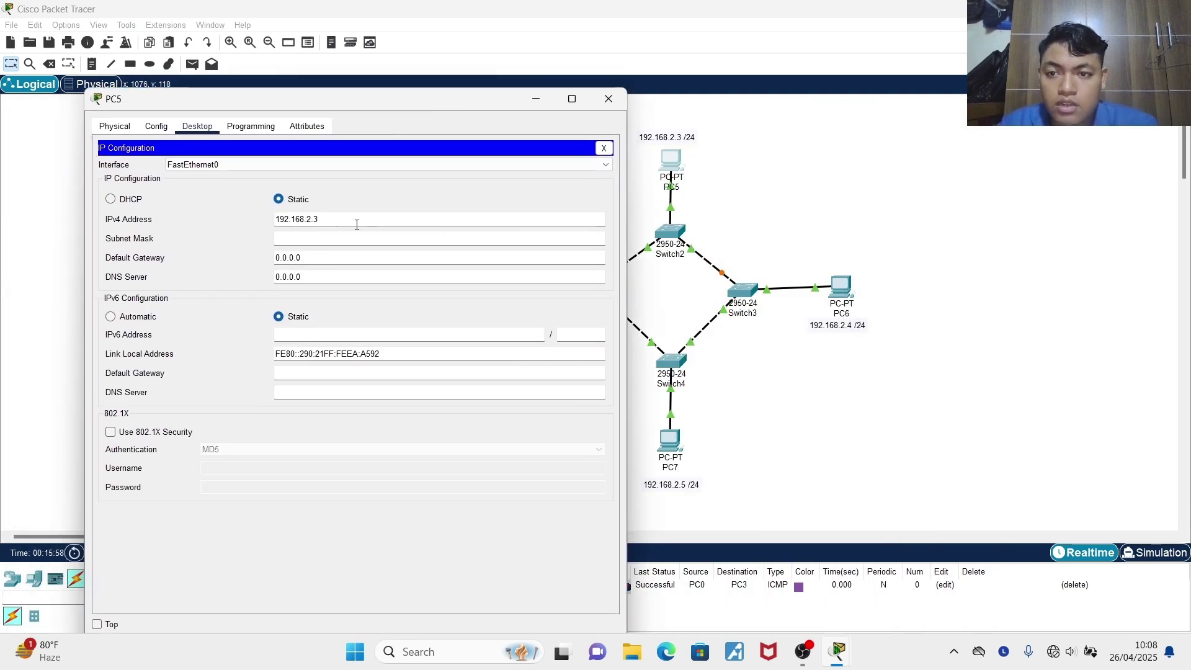
pyautogui.press('Tab')
pyautogui.click(613, 104)
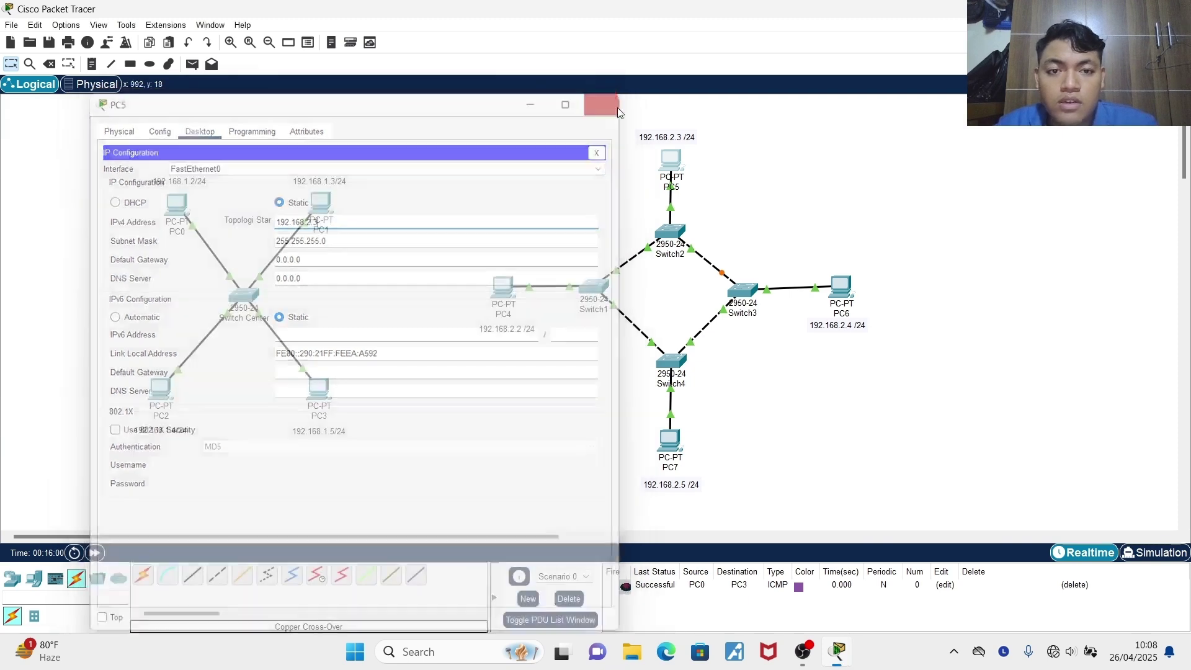
# Give PC6 the static IPv4 address 192.168.2.4 with subnet mask 255.255.255.0 and close its window
pyautogui.click(843, 292)
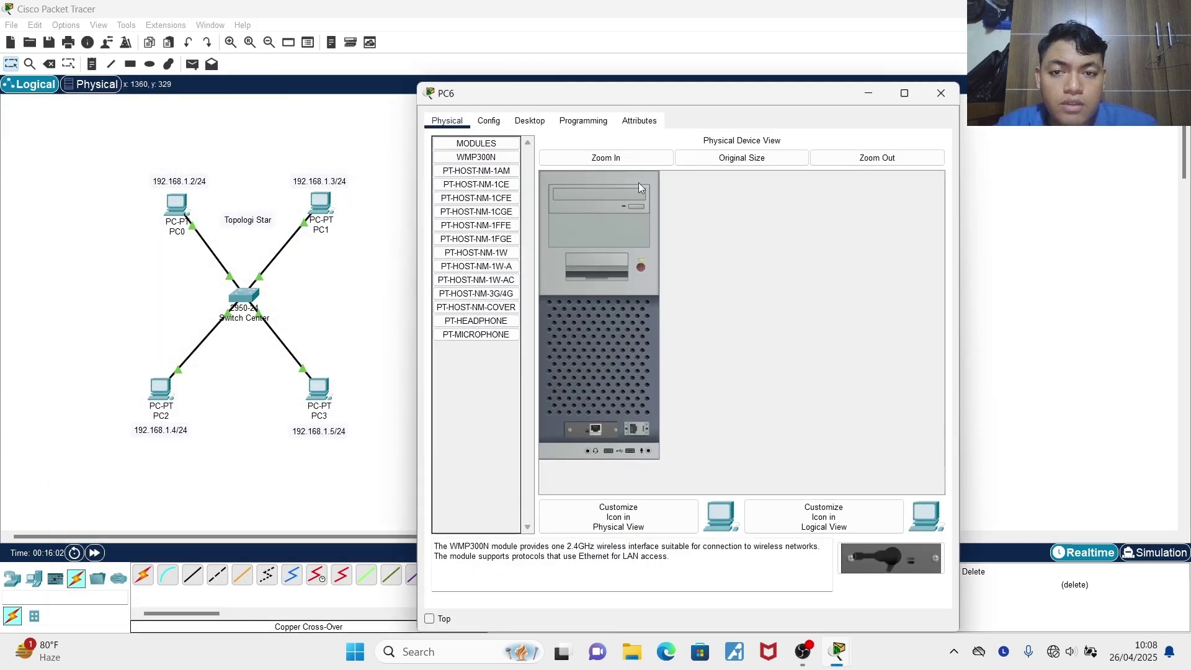
pyautogui.click(530, 121)
pyautogui.click(465, 170)
pyautogui.moveTo(718, 99); pyautogui.dragTo(334, 77)
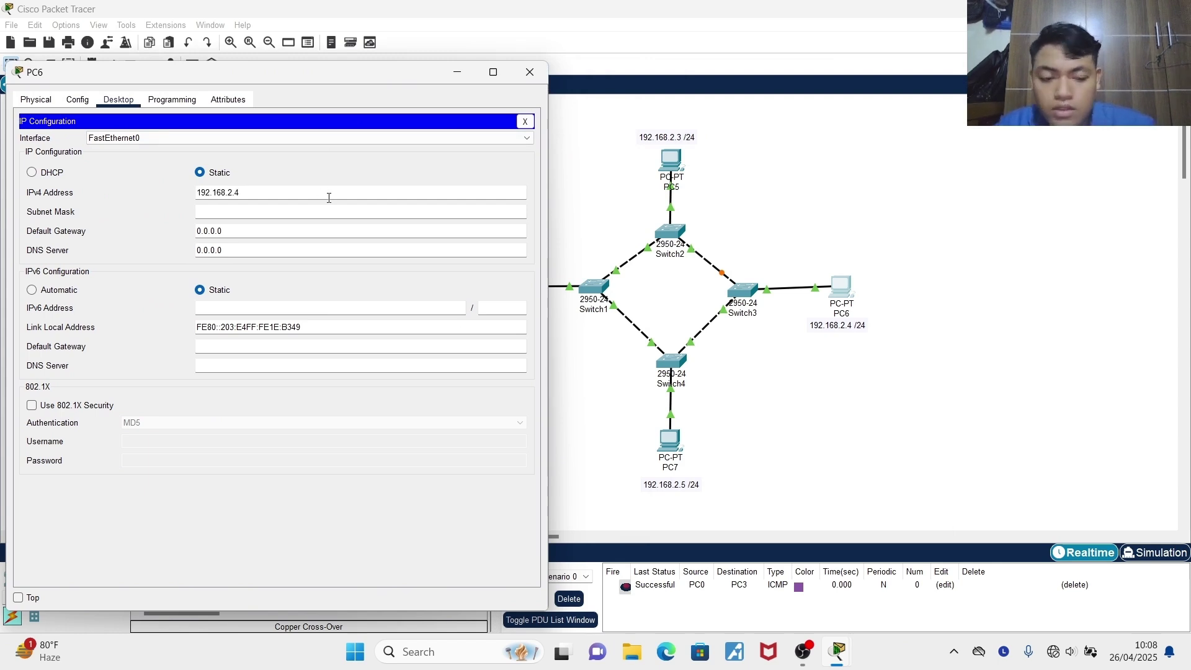
pyautogui.click(329, 198)
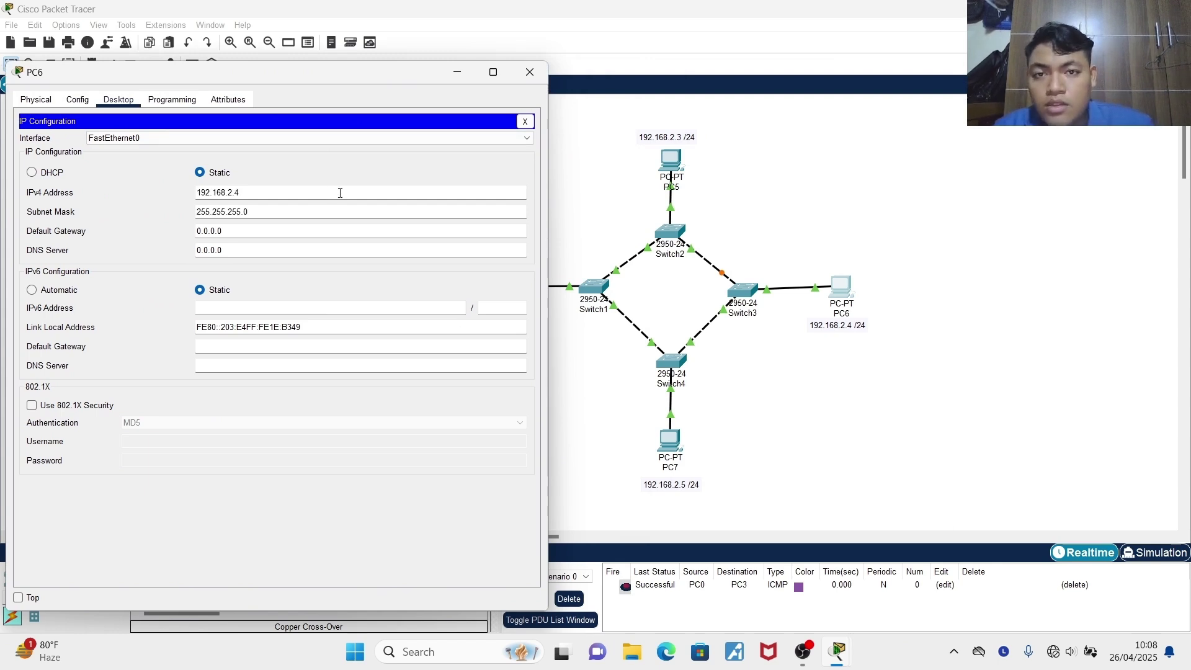
pyautogui.click(530, 72)
# Give PC7 the static IPv4 address 192.168.2.5 with subnet mask 255.255.255.0 and close its window
pyautogui.click(670, 443)
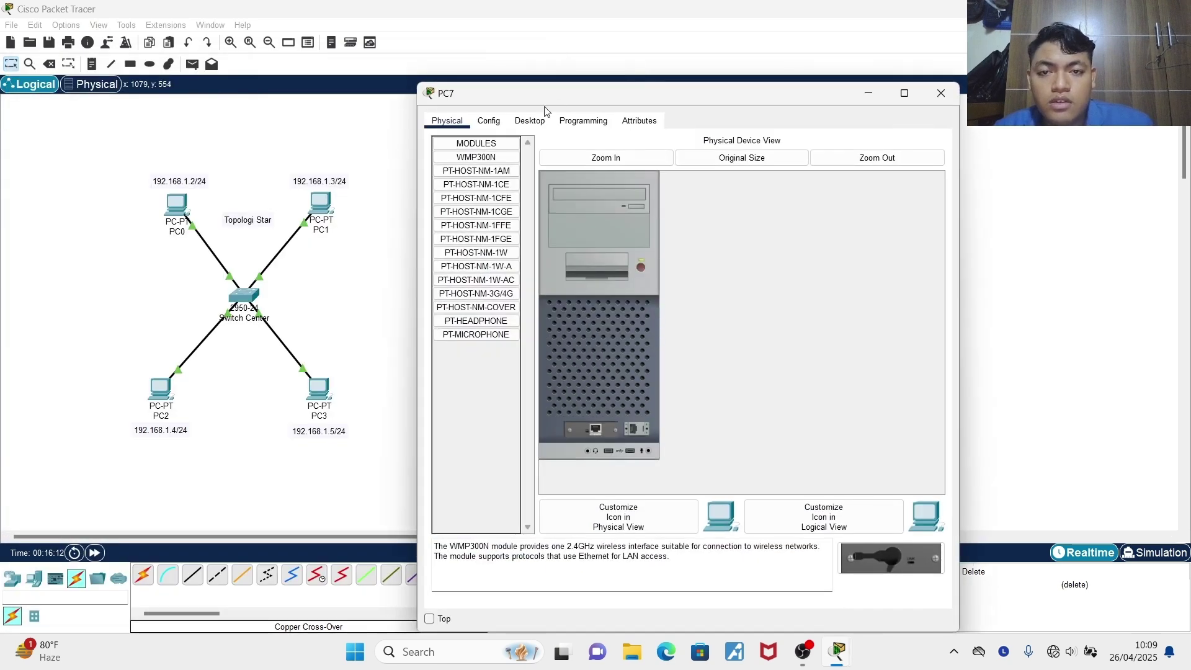
pyautogui.click(531, 121)
pyautogui.click(965, 81)
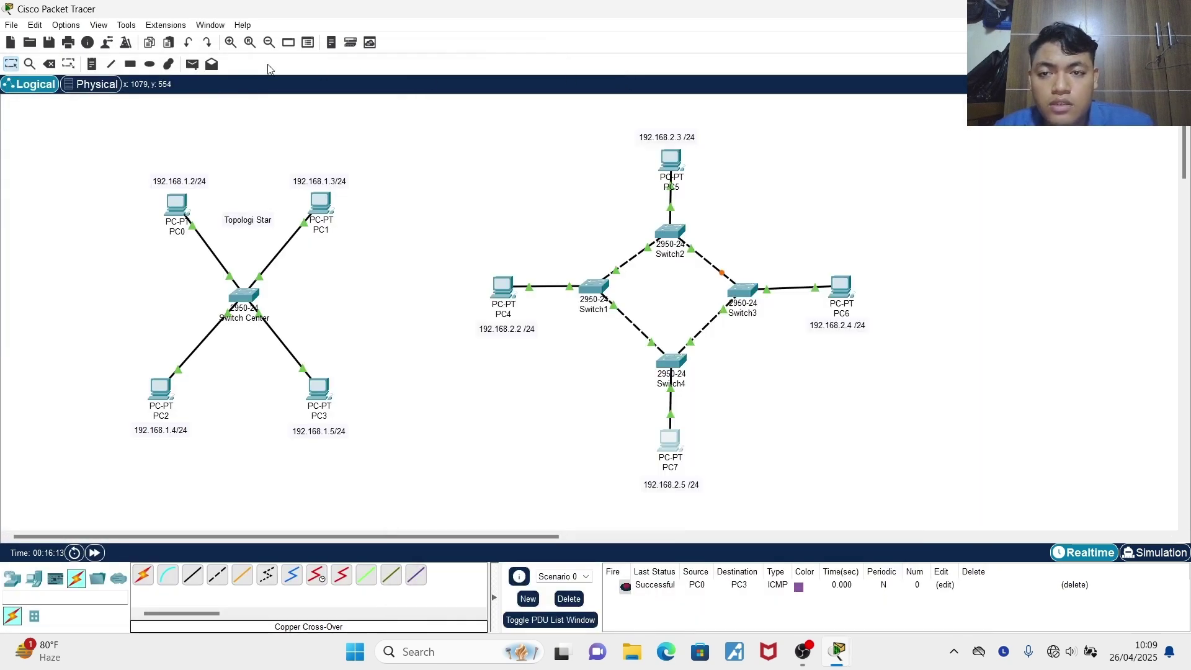
pyautogui.click(669, 443)
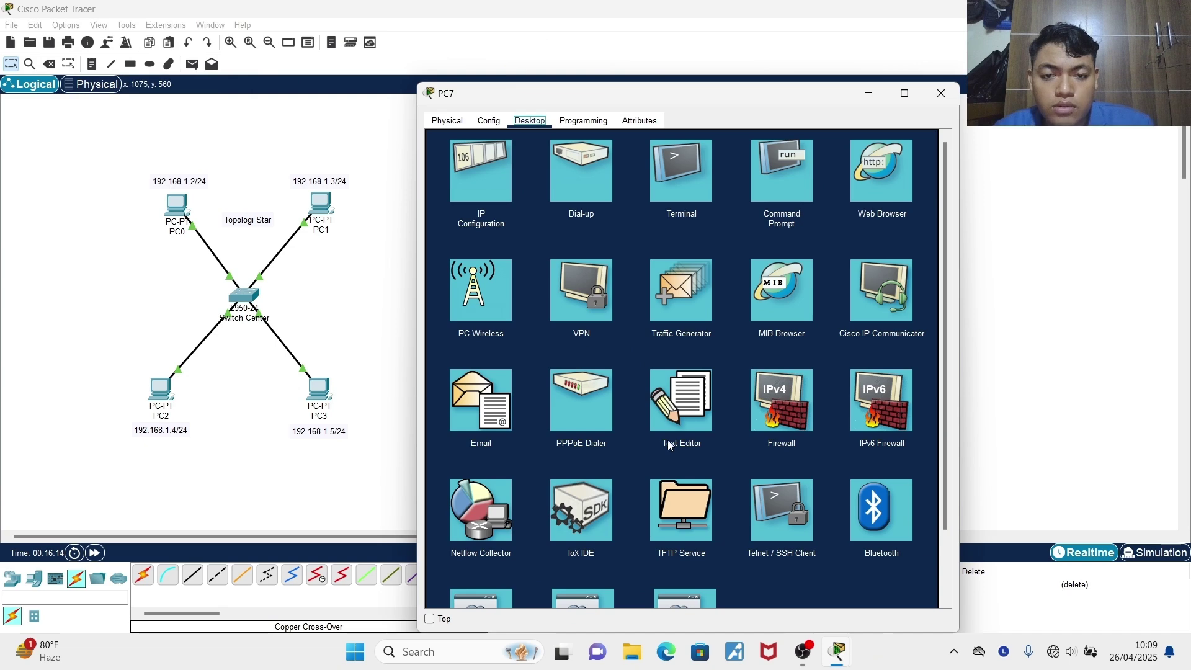
pyautogui.click(510, 184)
pyautogui.moveTo(642, 96); pyautogui.dragTo(226, 64)
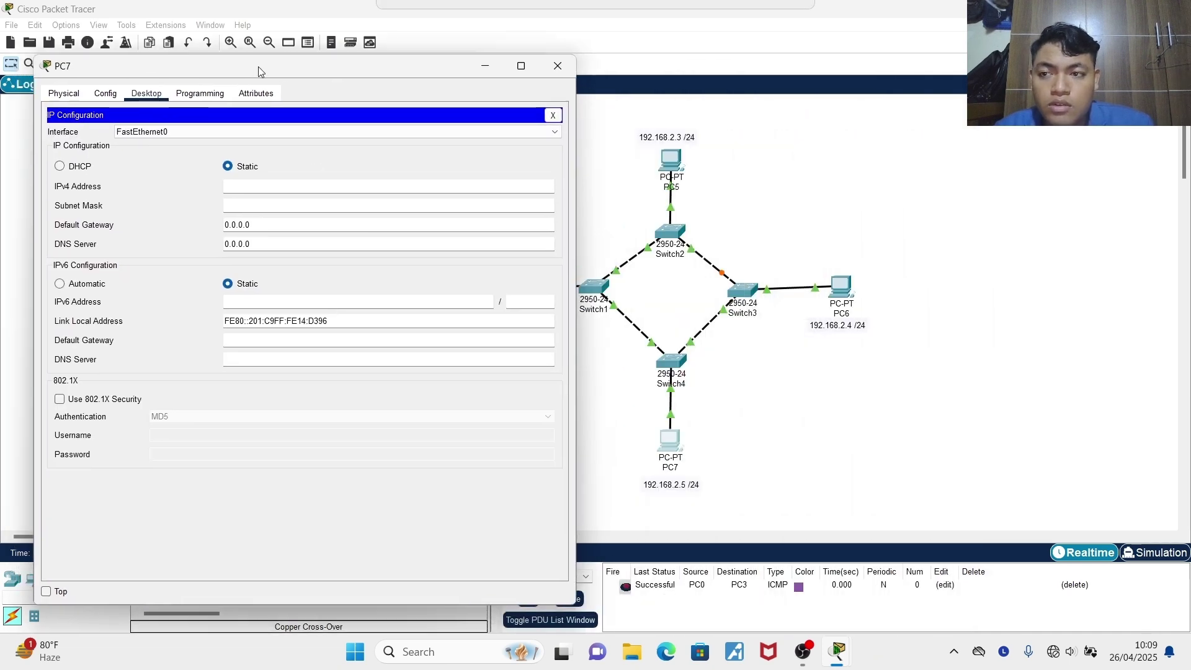
pyautogui.click(265, 178)
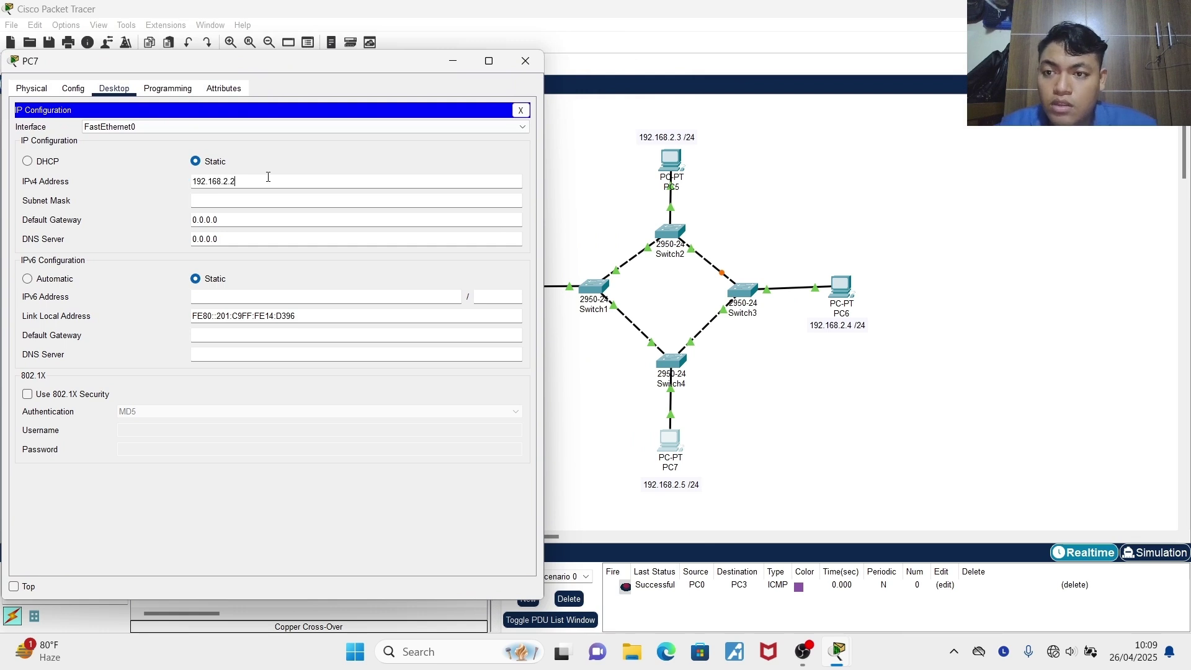
pyautogui.write('192.168.2.')
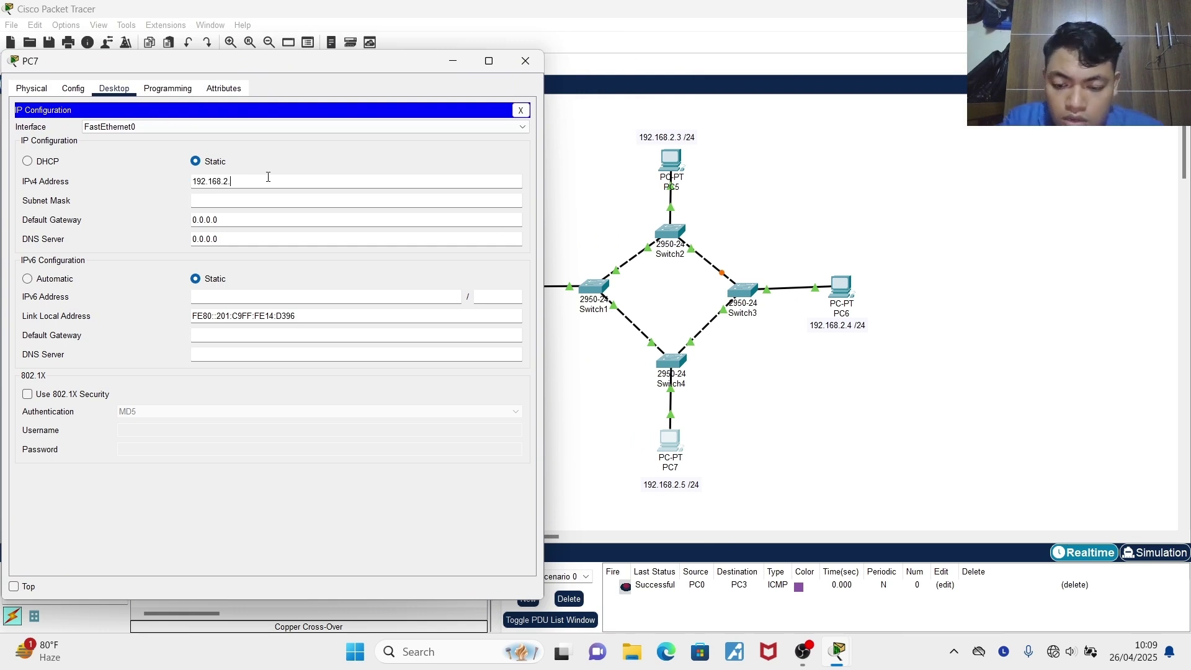
pyautogui.write('5')
pyautogui.click(269, 200)
pyautogui.click(273, 182)
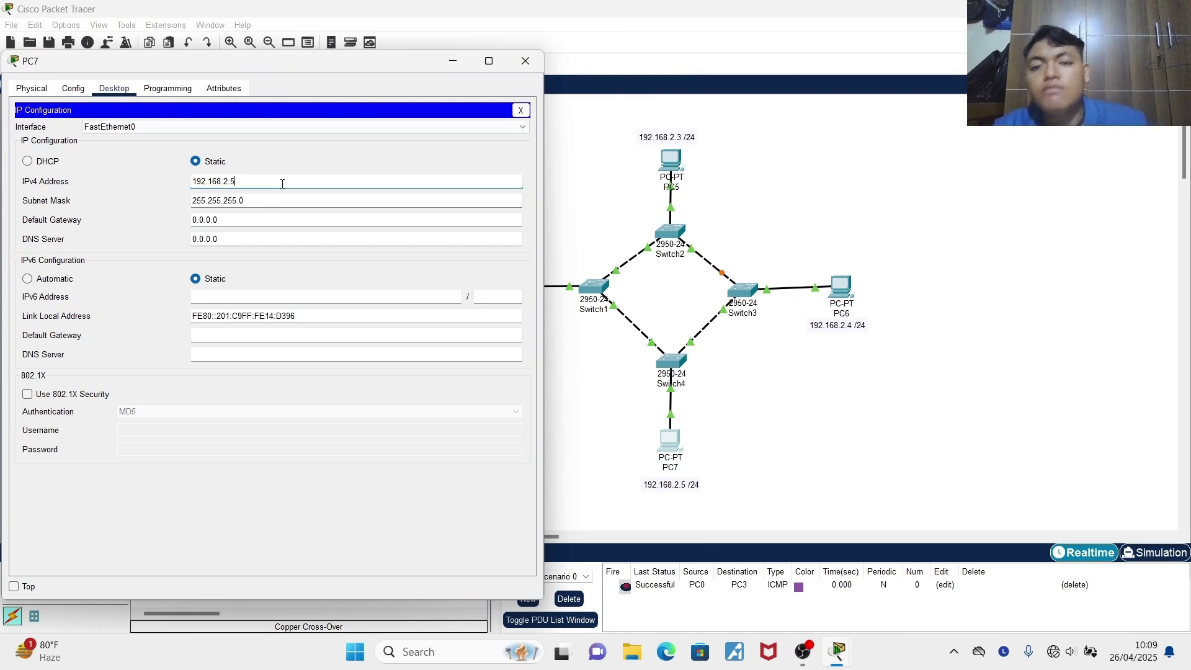
pyautogui.click(526, 62)
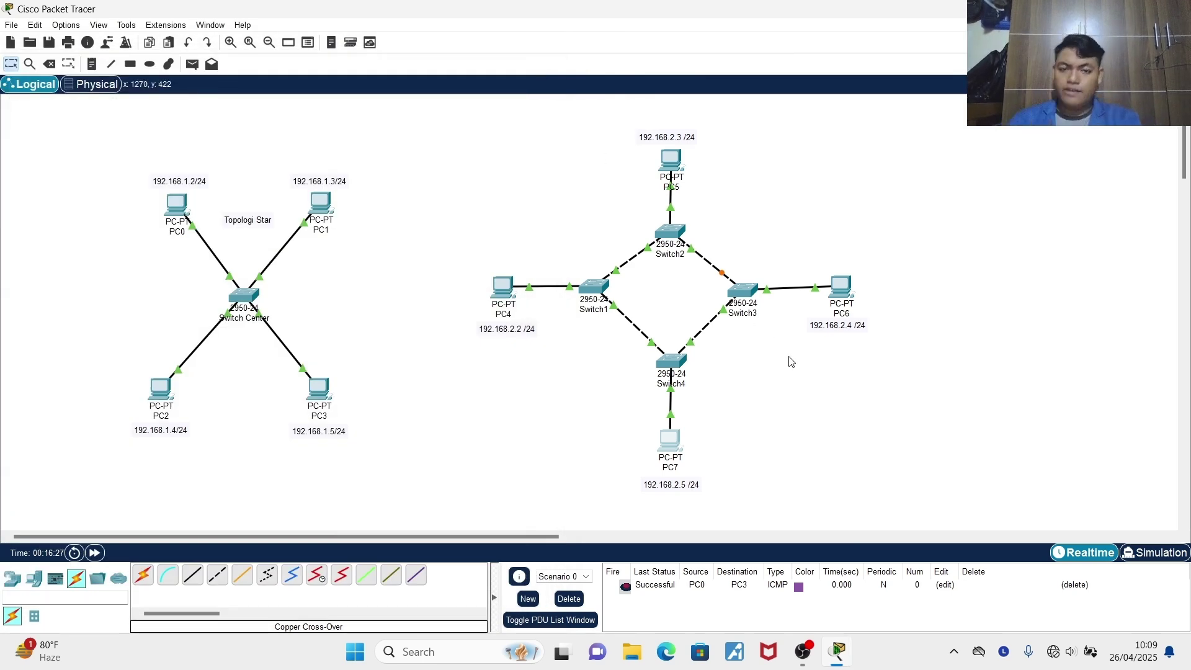
# Fast-forward the network time and send a simple PDU from PC5 to PC7, deleting the old PDU scenario before choosing the destination
pyautogui.click(96, 553)
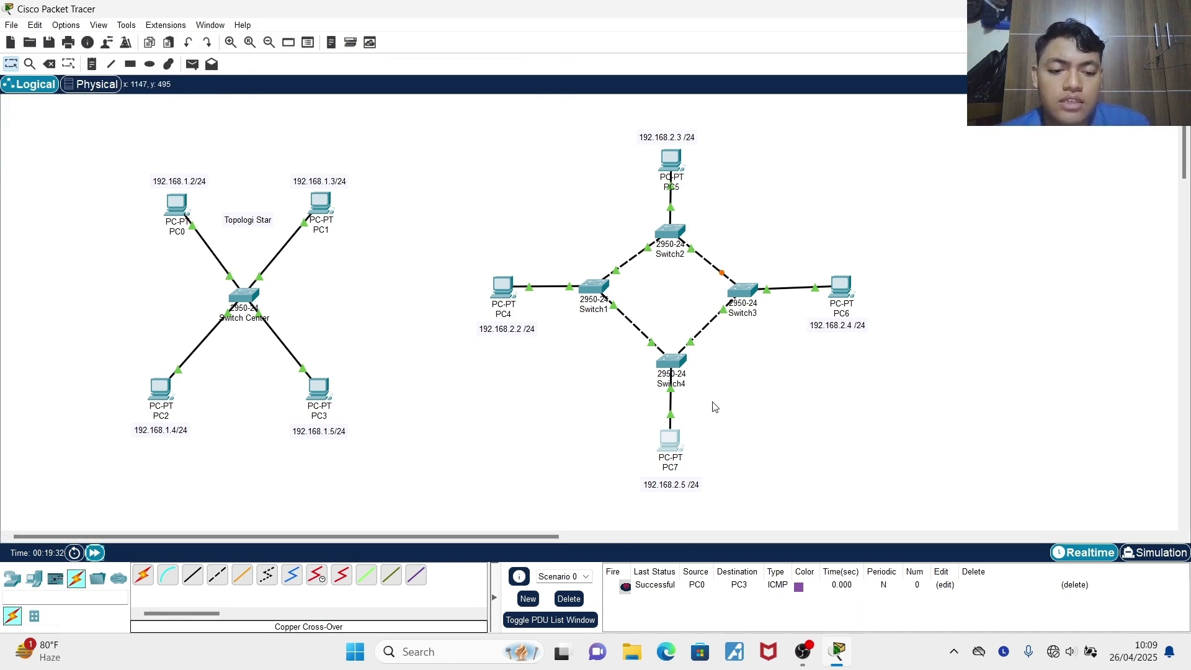
pyautogui.click(192, 64)
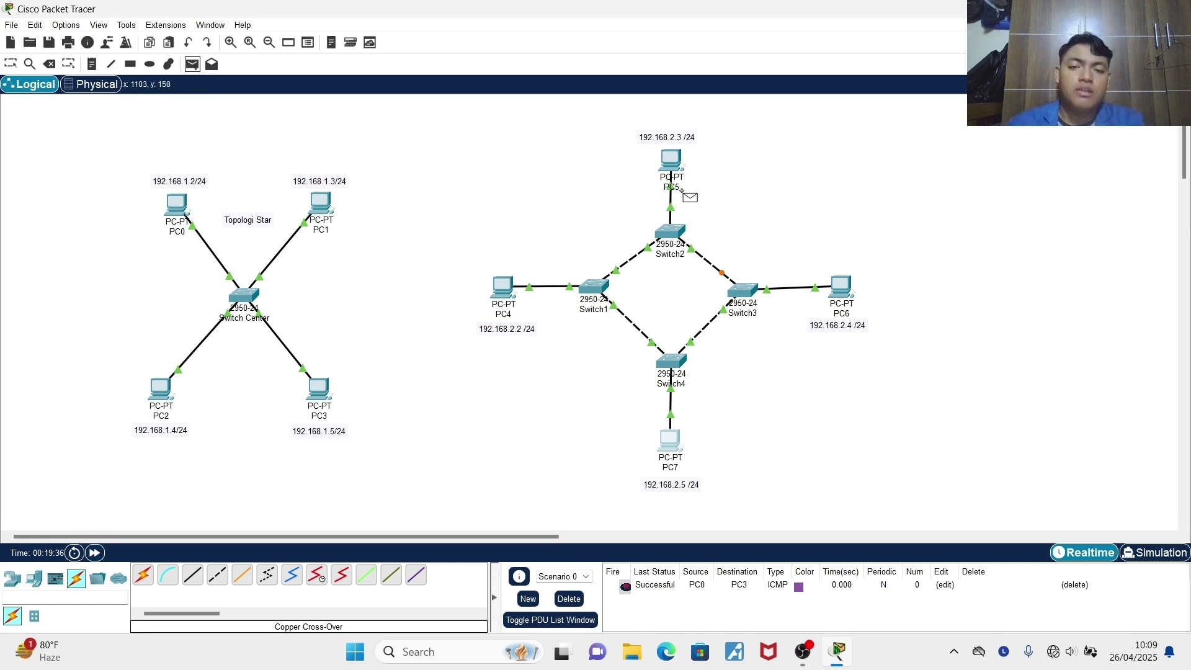
pyautogui.click(673, 162)
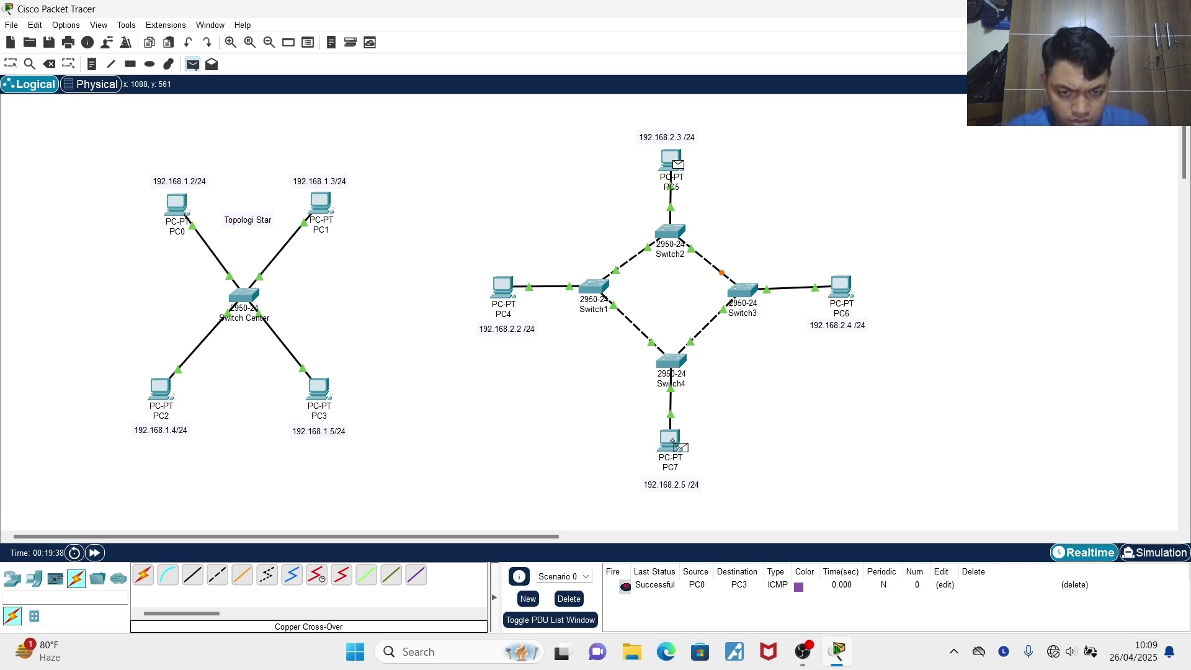
pyautogui.click(570, 600)
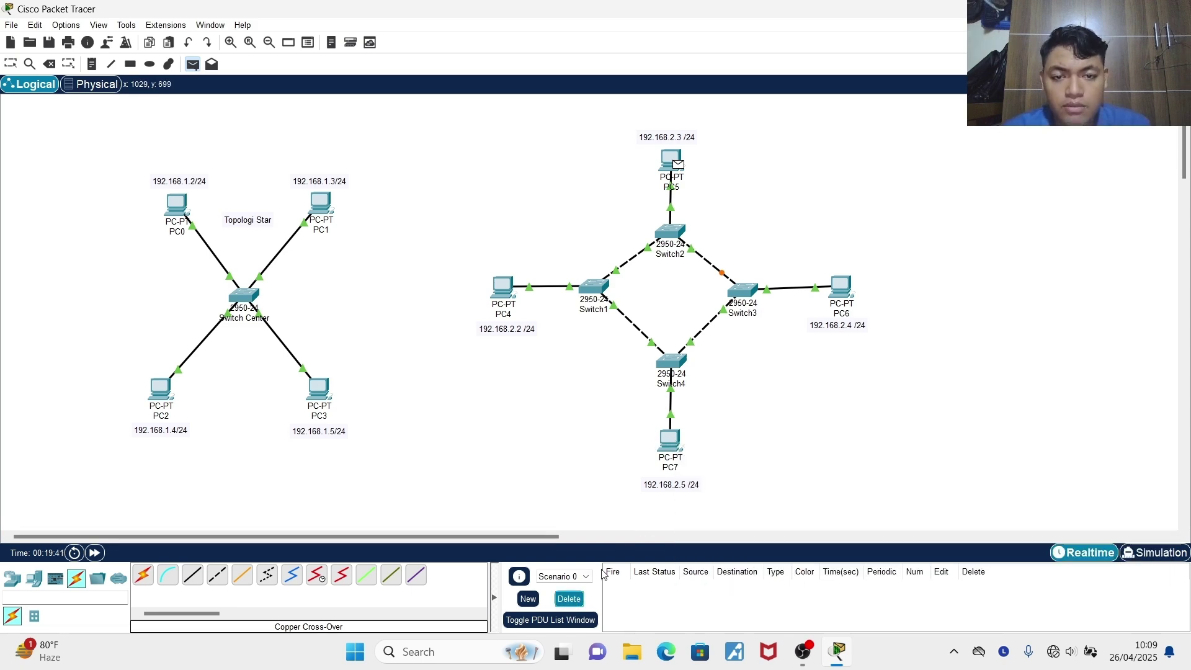
pyautogui.click(674, 444)
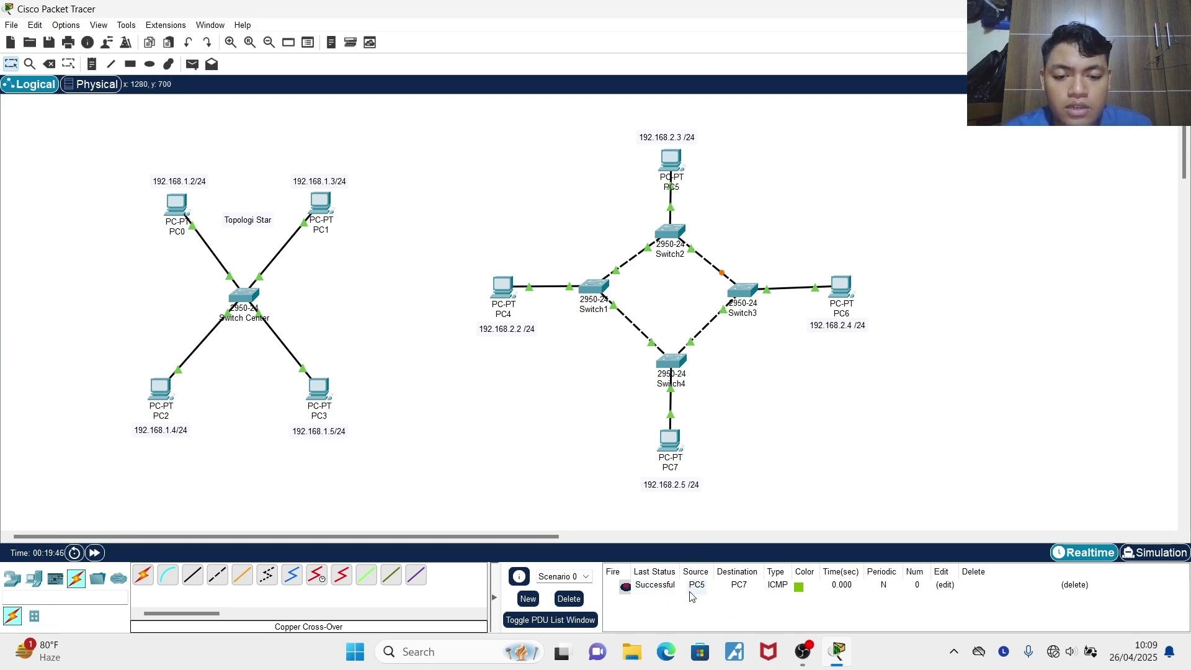
# Send a second simple PDU from PC5 to PC7
pyautogui.click(192, 64)
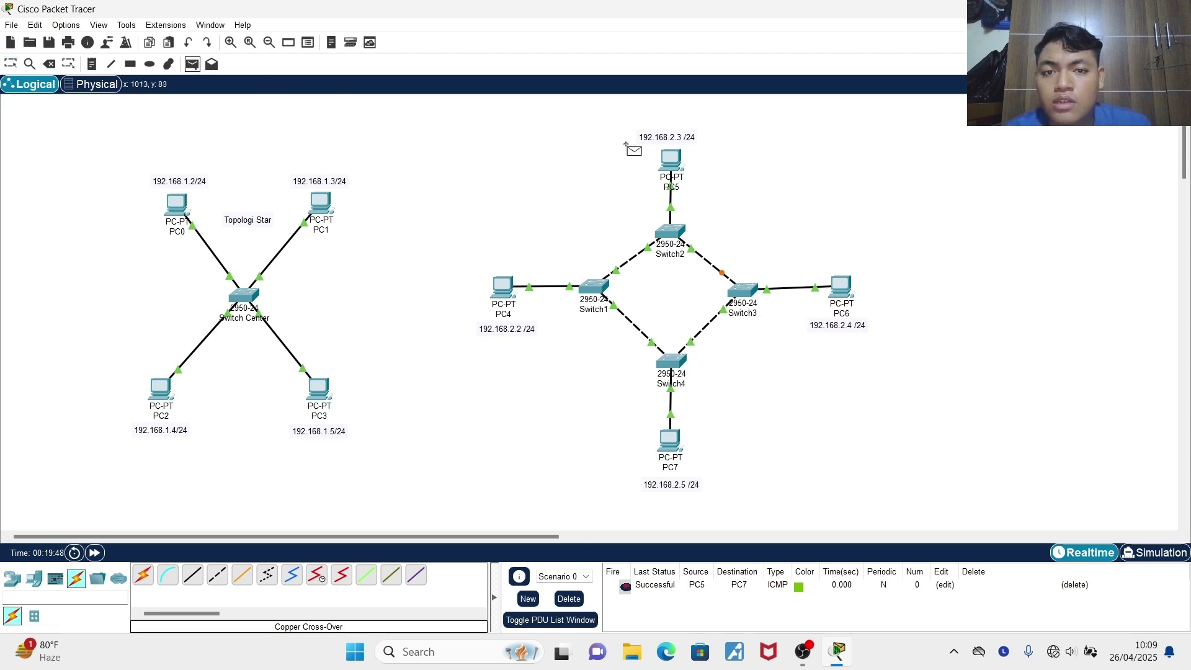
pyautogui.click(682, 159)
pyautogui.click(683, 444)
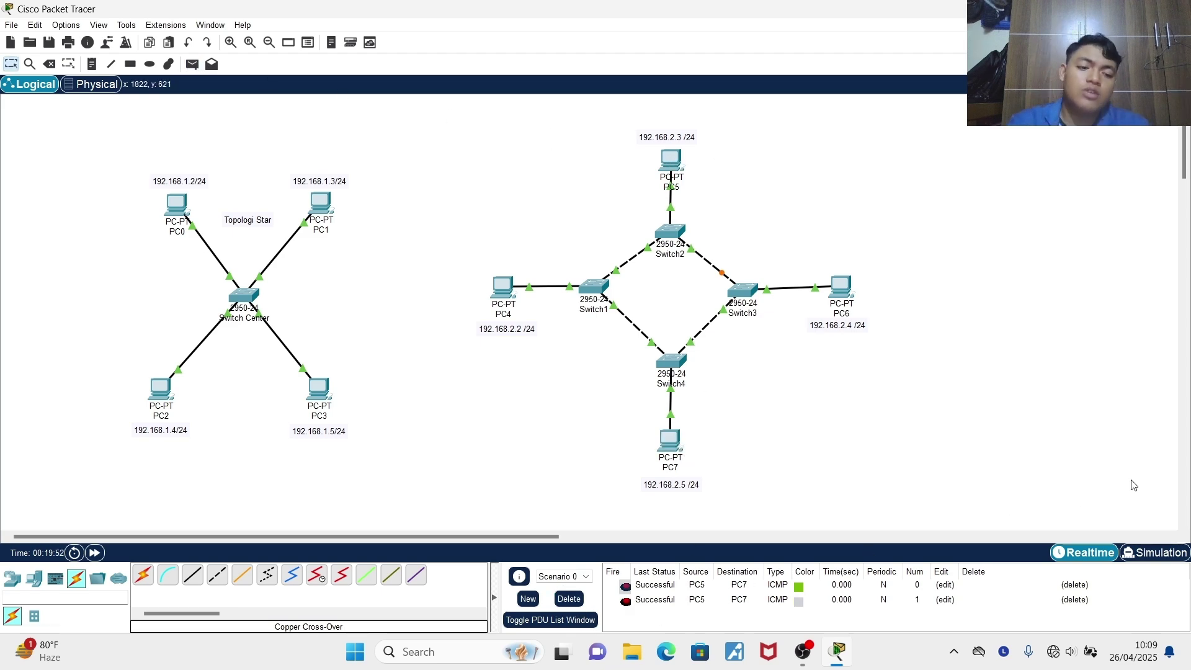
# Play the PC5-to-PC7 PDUs in Simulation mode to watch their path, and return to Realtime mode
pyautogui.click(1153, 552)
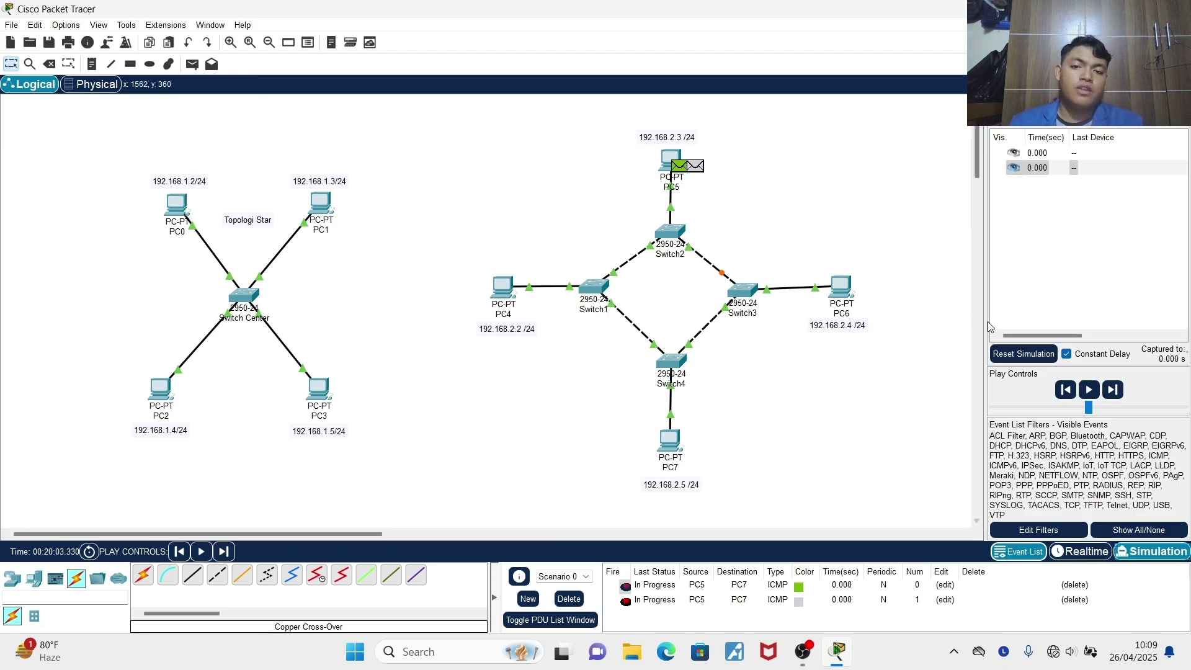
pyautogui.click(1090, 391)
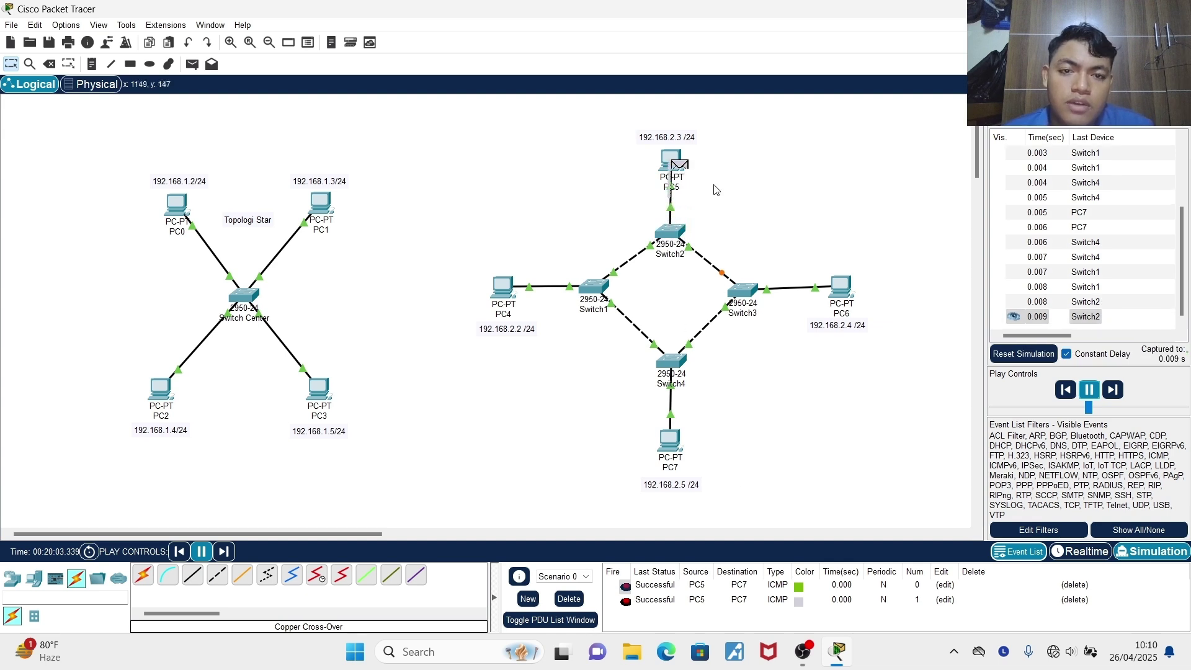
pyautogui.click(1089, 391)
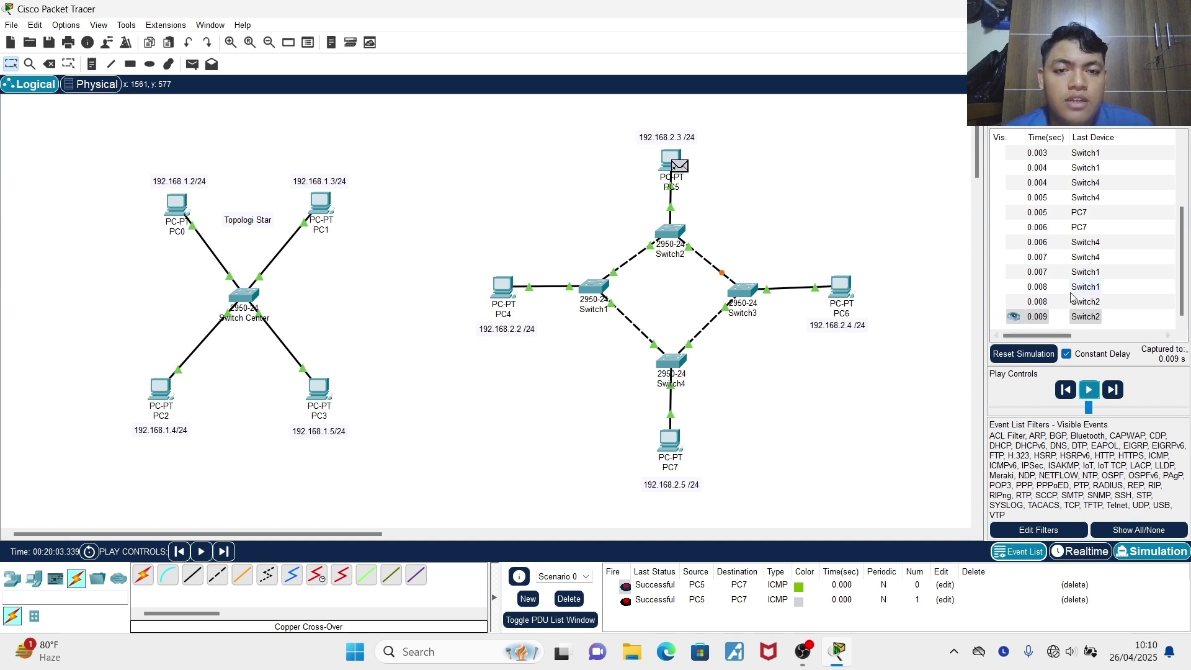
pyautogui.click(1081, 551)
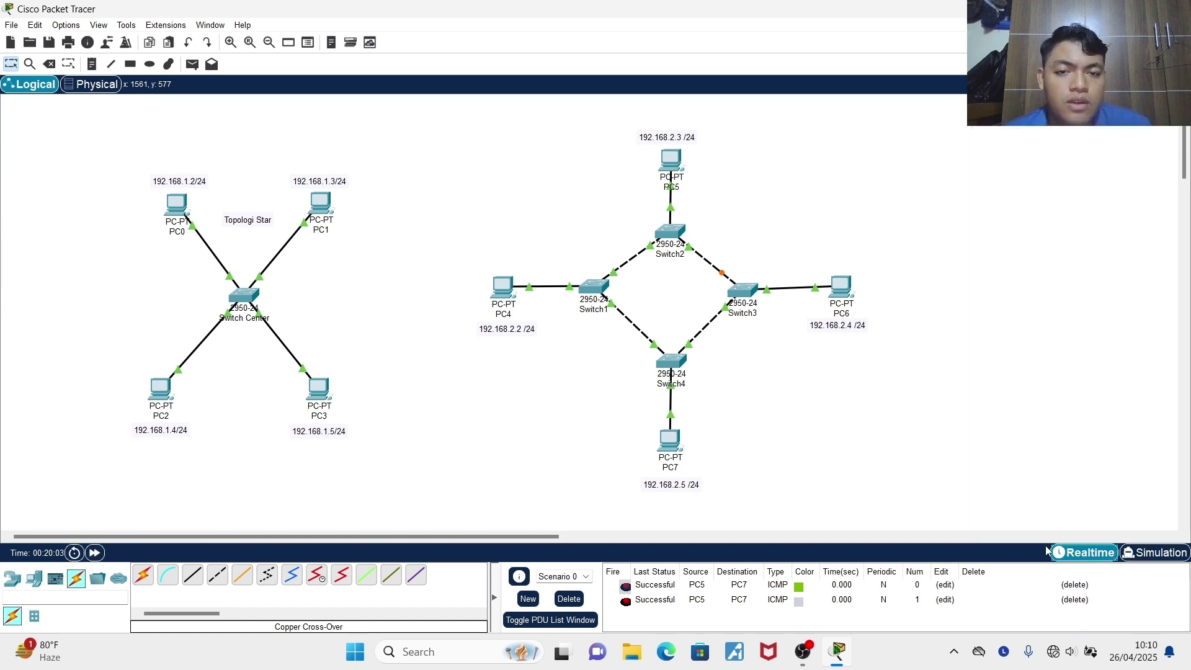
# Add the note "Topolog Ring" beside Switch2 in the ring topology and return to the selection tool
pyautogui.click(92, 64)
pyautogui.click(724, 214)
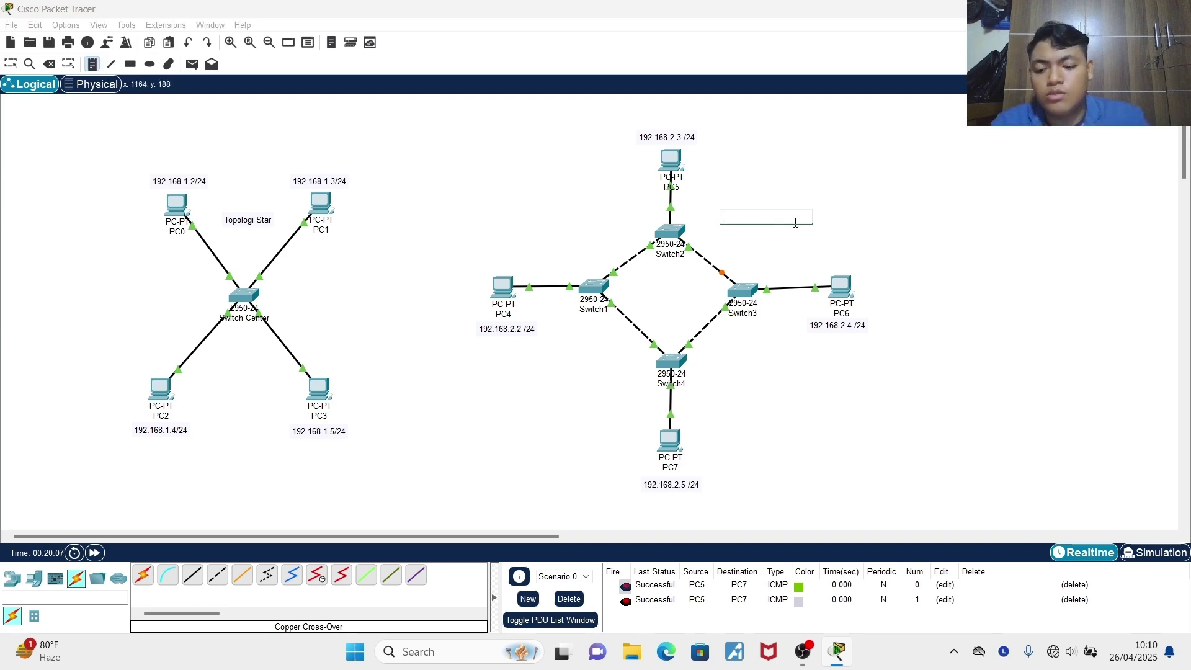
pyautogui.write('Topo')
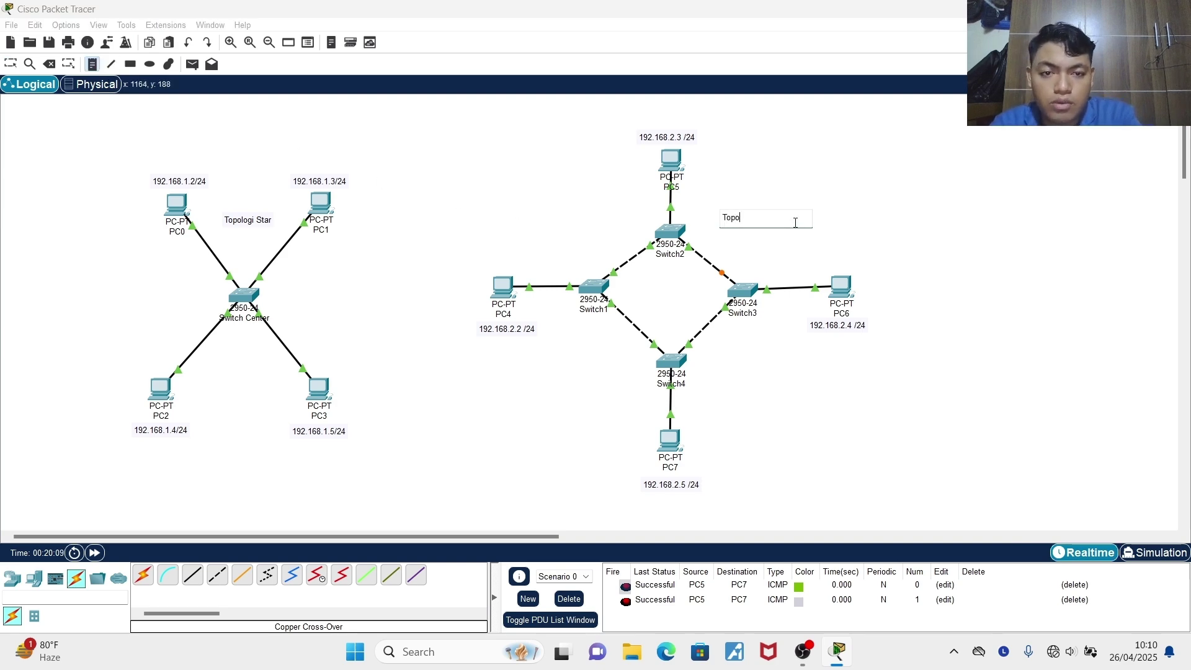
pyautogui.write('log R')
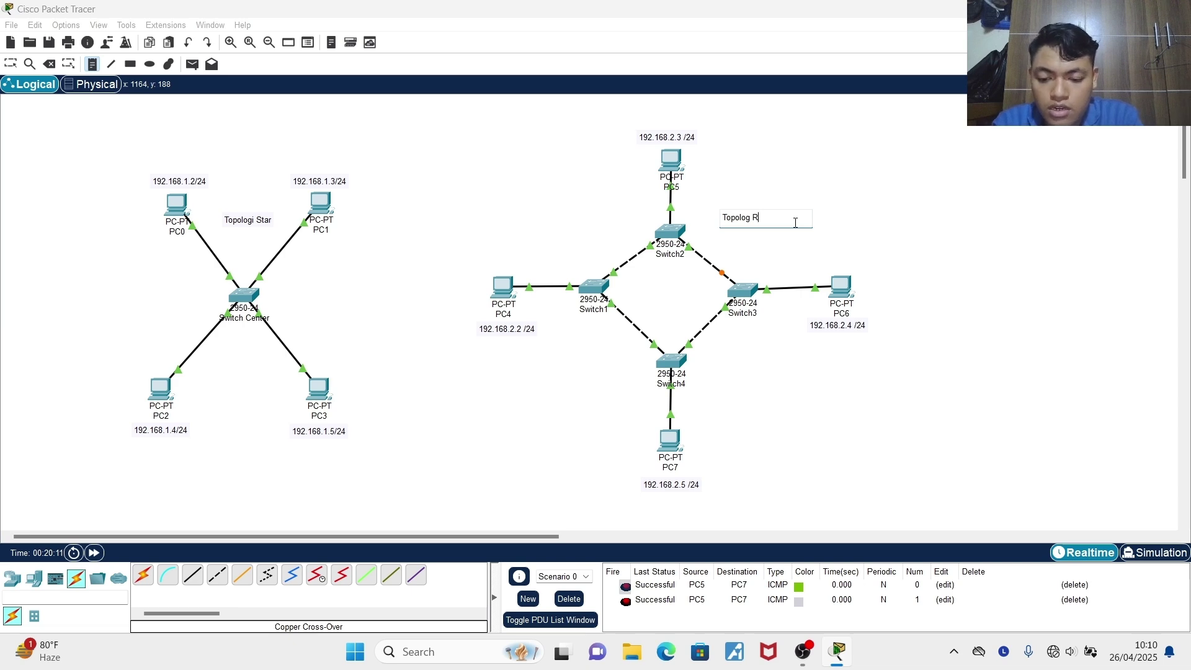
pyautogui.write('ing')
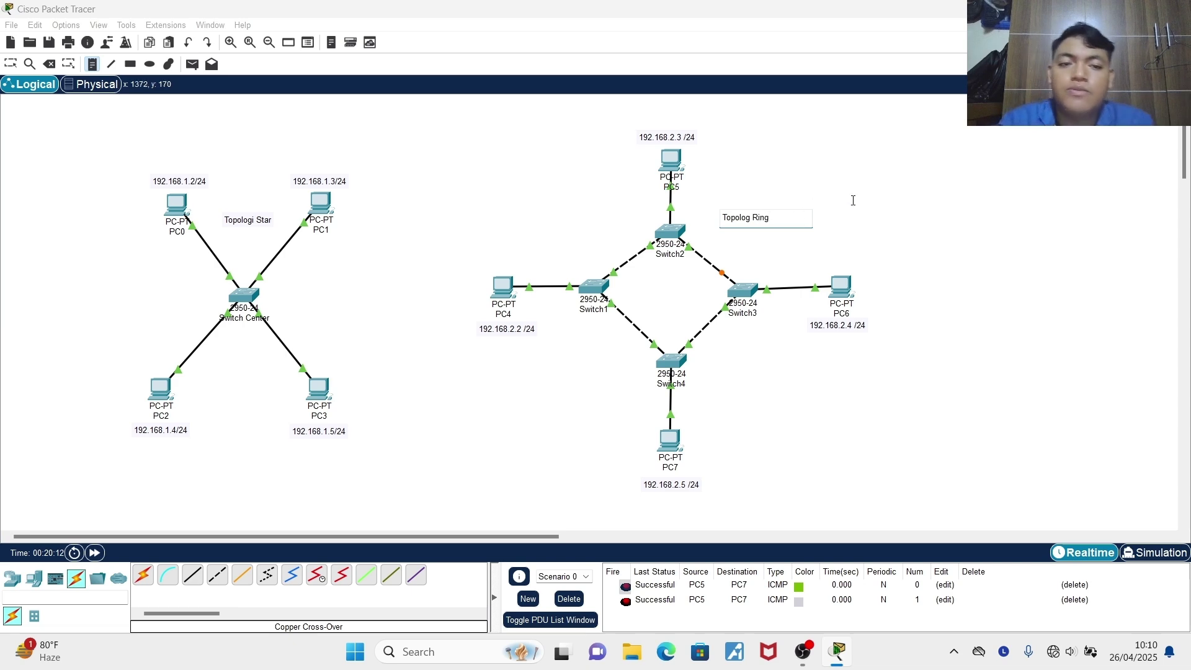
pyautogui.click(11, 64)
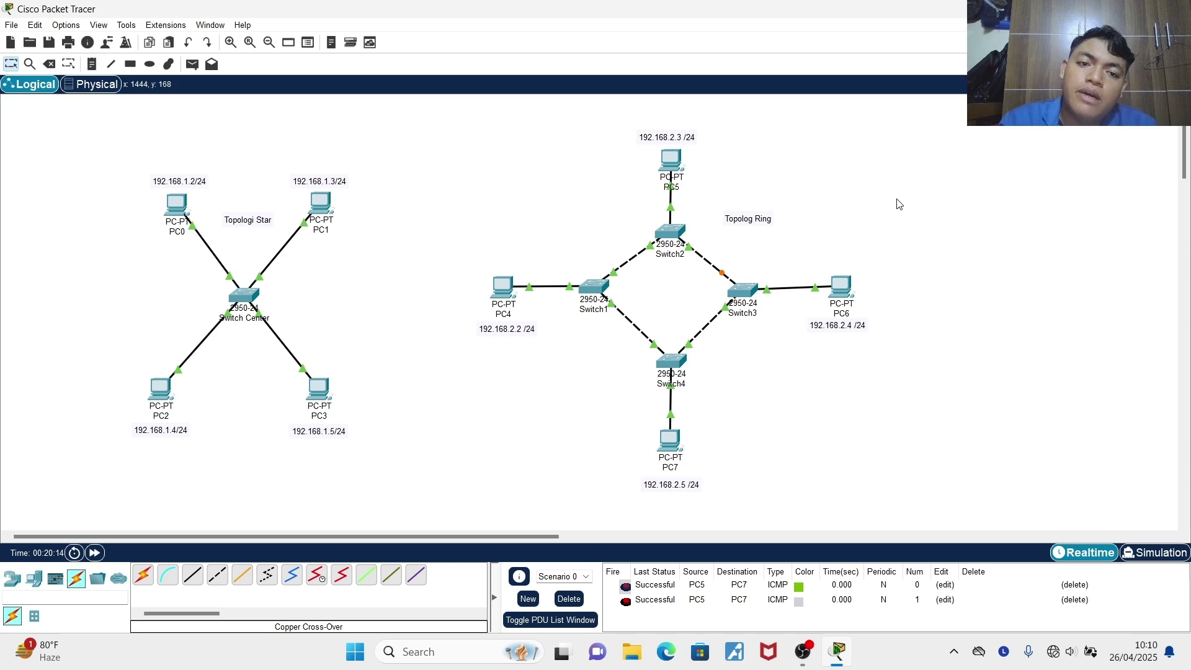